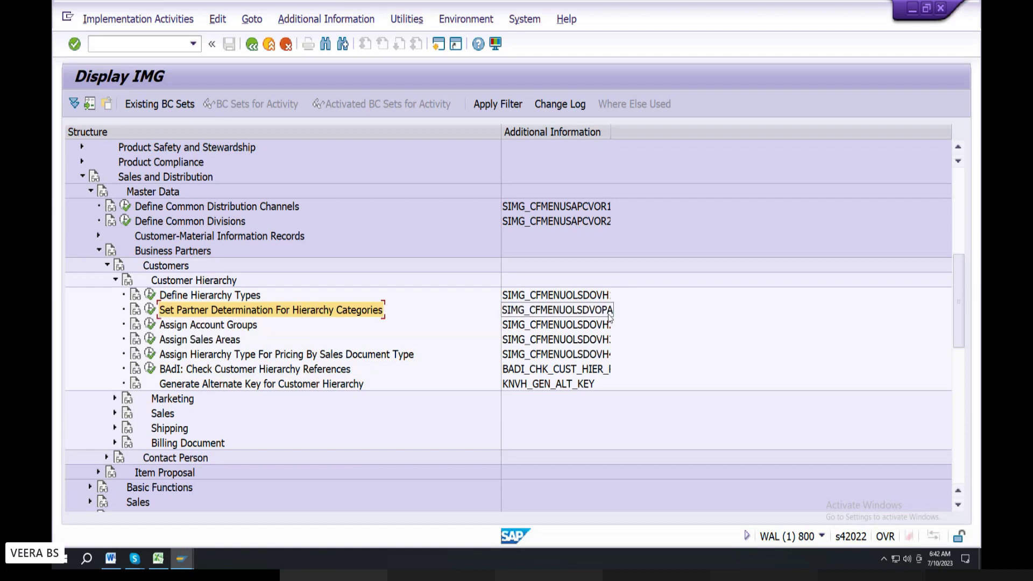
# Step: In the Excel tracking sheet, record VOPA in T112 and NO CHANGE in X112 for the PARTNER DETERMINATION PROCEDURE row
pyautogui.click(160, 558)
pyautogui.click(729, 441)
pyautogui.write('V')
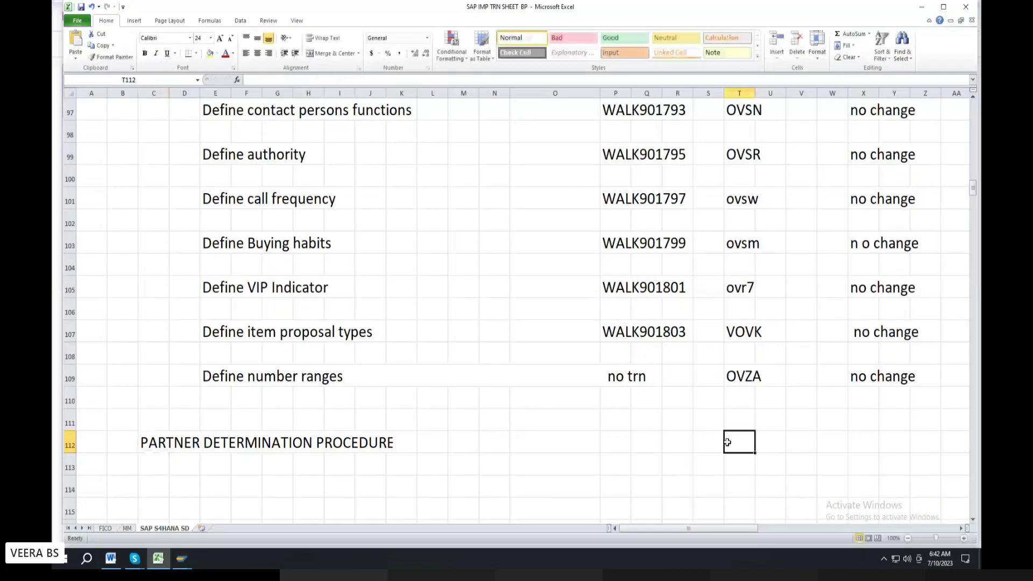
pyautogui.write('OPA')
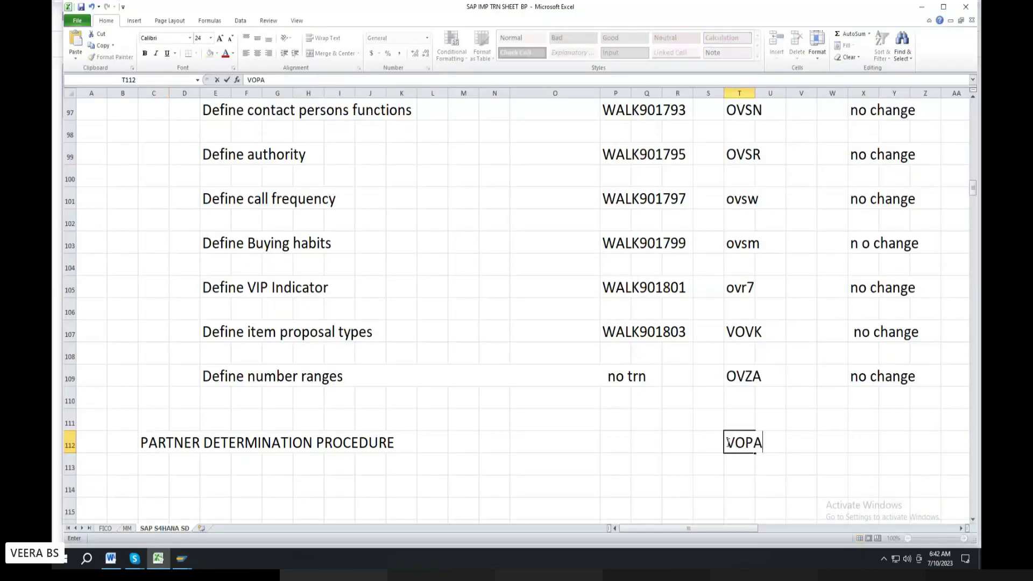
pyautogui.click(861, 444)
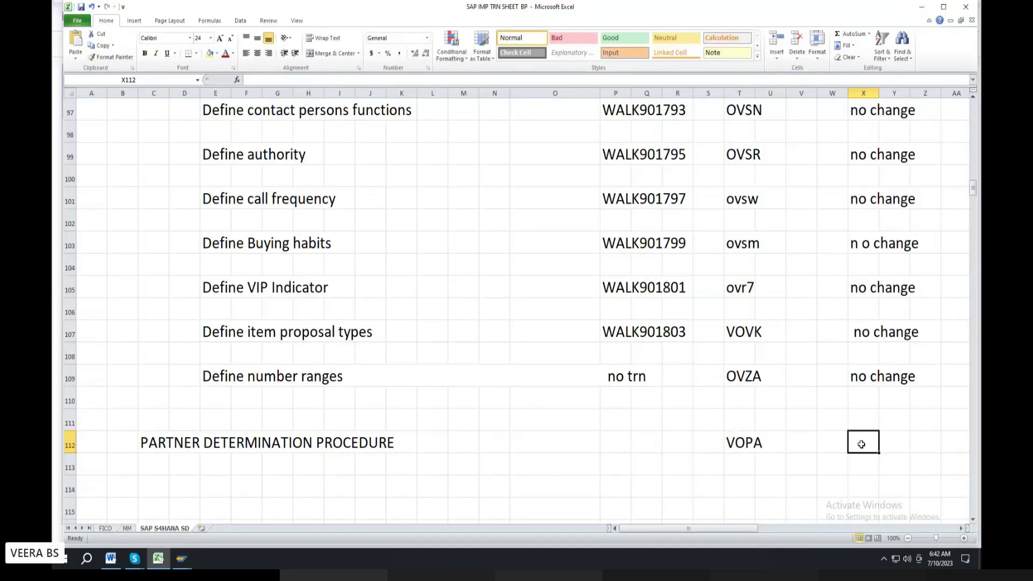
pyautogui.write('NO CHANGE')
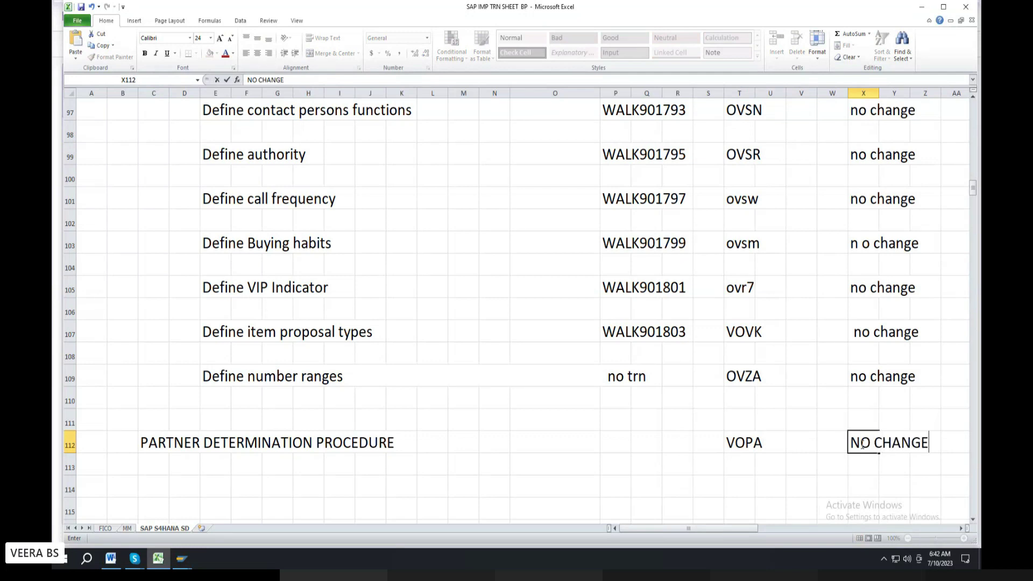
# Step: Switch to SAP, run Set Partner Determination For Hierarchy Categories for Customer Master, and widen the dialog structure to read its folder names
pyautogui.click(181, 558)
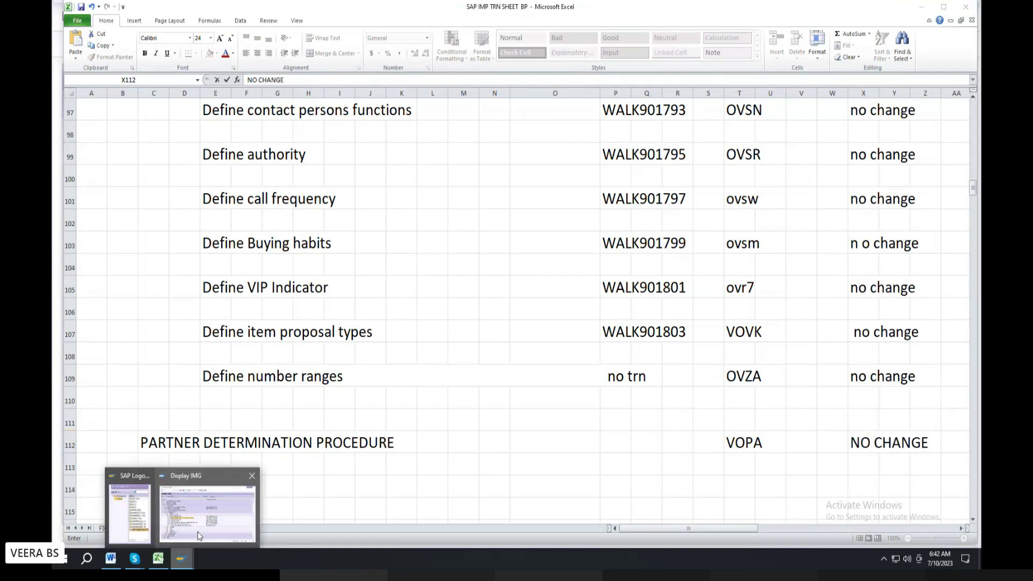
pyautogui.click(198, 531)
pyautogui.click(151, 310)
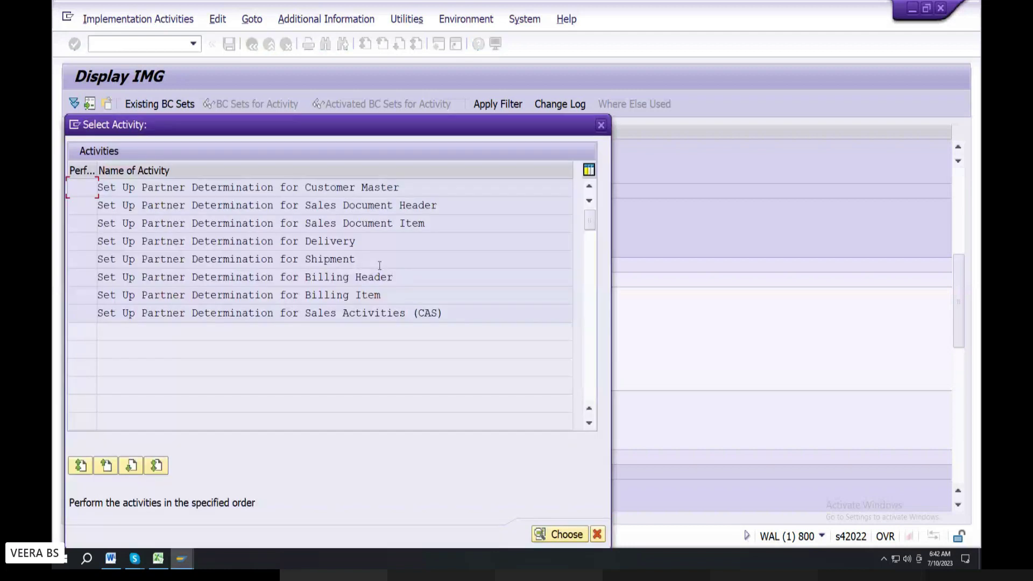
pyautogui.moveTo(385, 121); pyautogui.dragTo(518, 58)
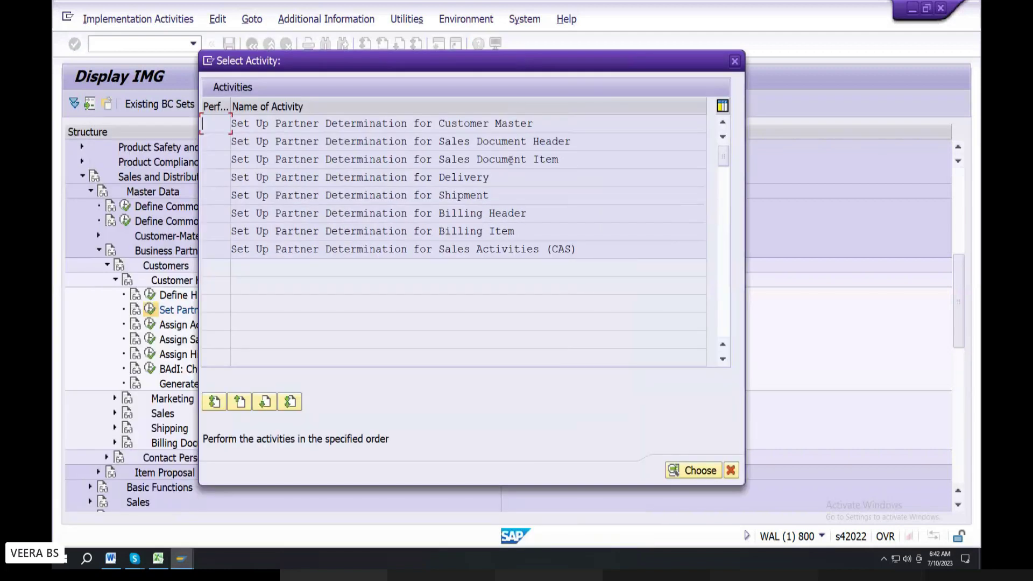
pyautogui.click(490, 179)
pyautogui.click(489, 125)
pyautogui.click(497, 159)
pyautogui.doubleClick(472, 124)
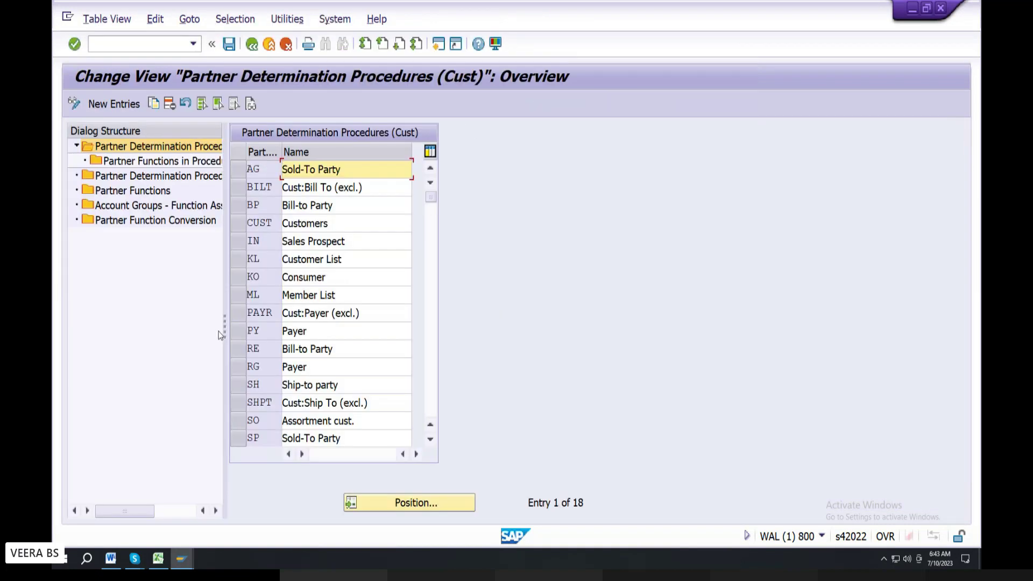
pyautogui.moveTo(224, 323); pyautogui.dragTo(308, 324)
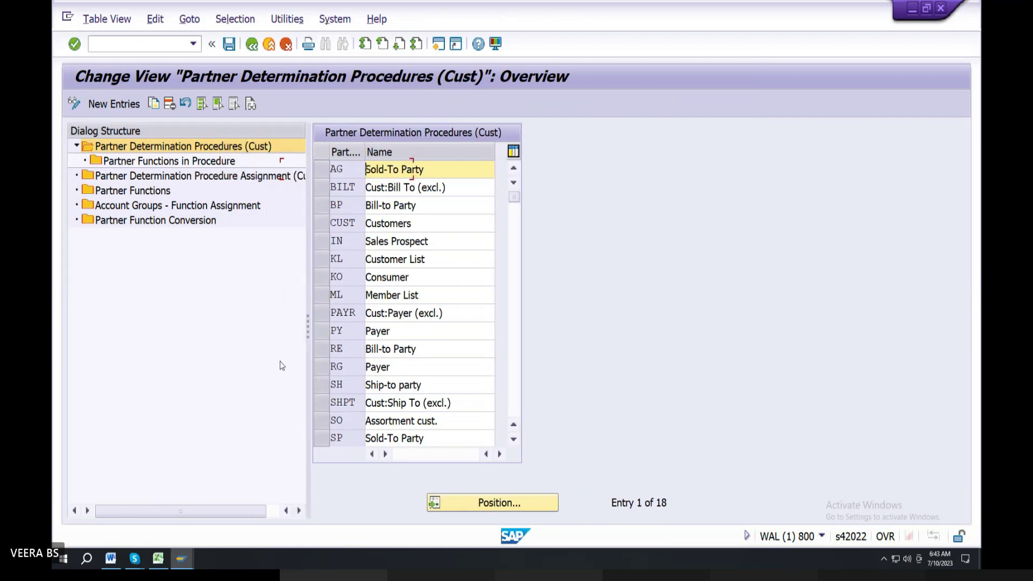
# Step: In the Excel sheet, enter "SP SOLD TO PARTY" in H115 and "SH SHIP TO PARTY" in H117
pyautogui.click(157, 559)
pyautogui.scroll(-3, 309, 420)
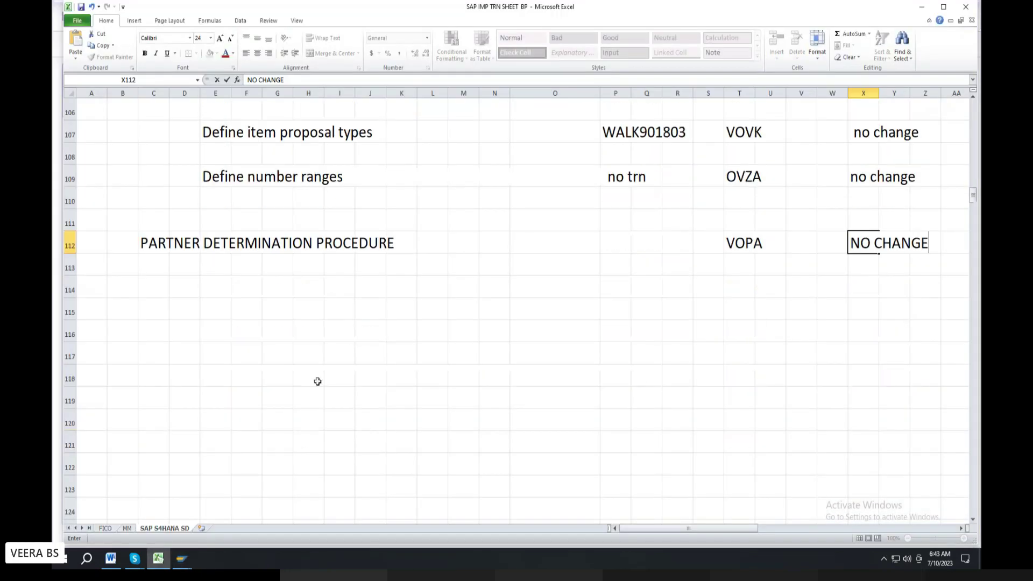
pyautogui.click(307, 309)
pyautogui.write('SP')
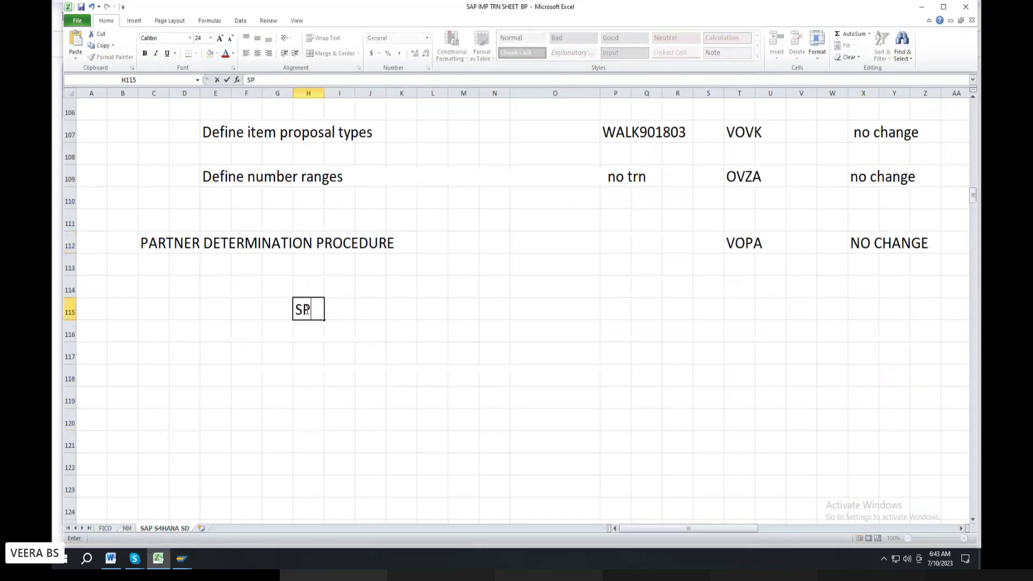
pyautogui.write('   SOLD T')
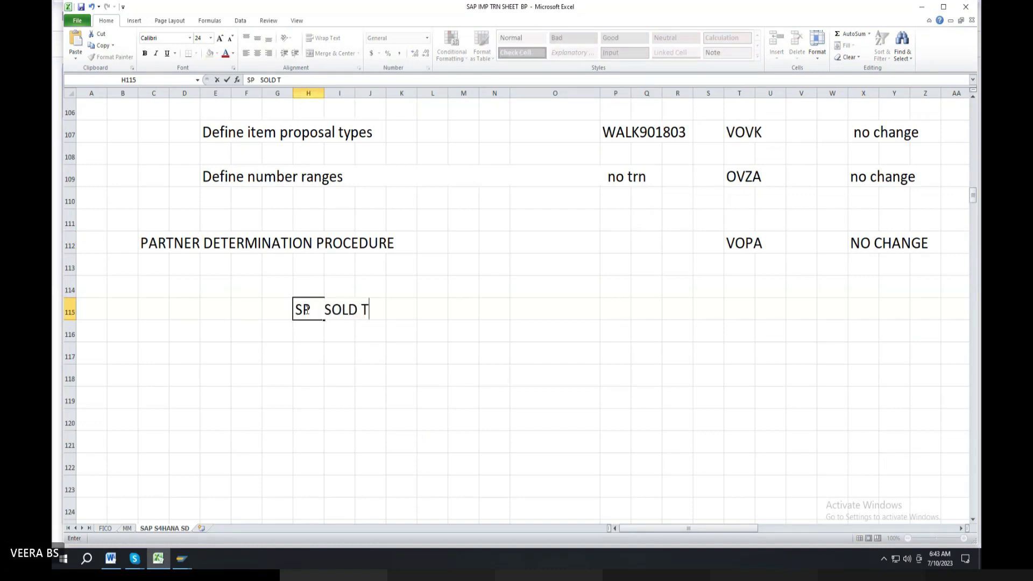
pyautogui.write('O PARTY')
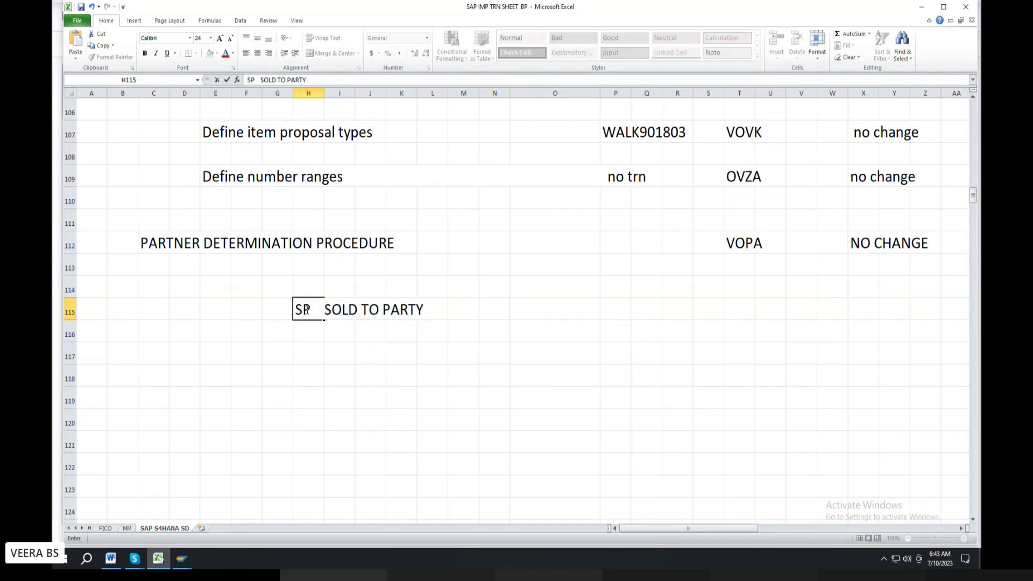
pyautogui.click(303, 355)
pyautogui.write('SH')
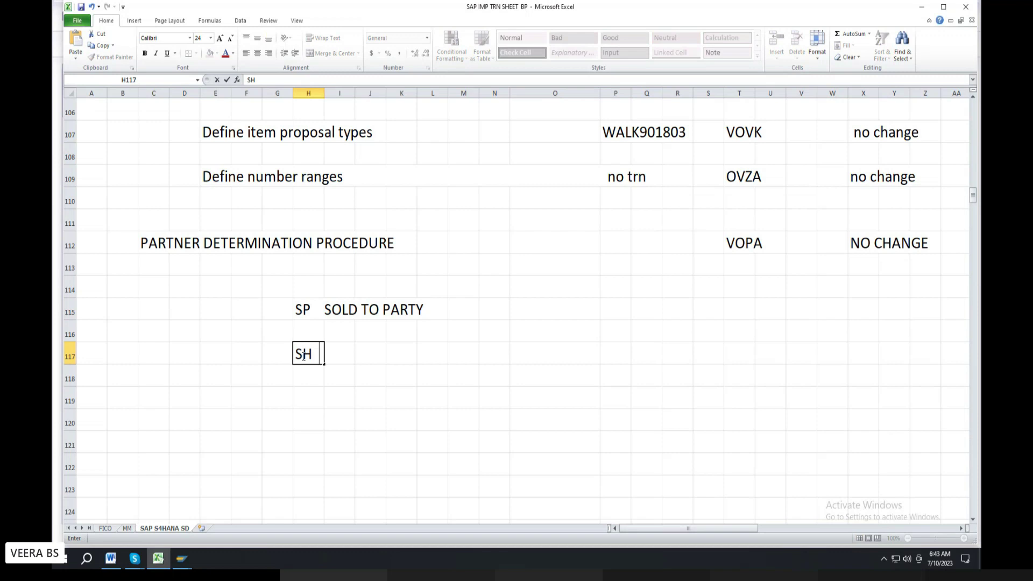
pyautogui.write('   SHIP TO PARTY')
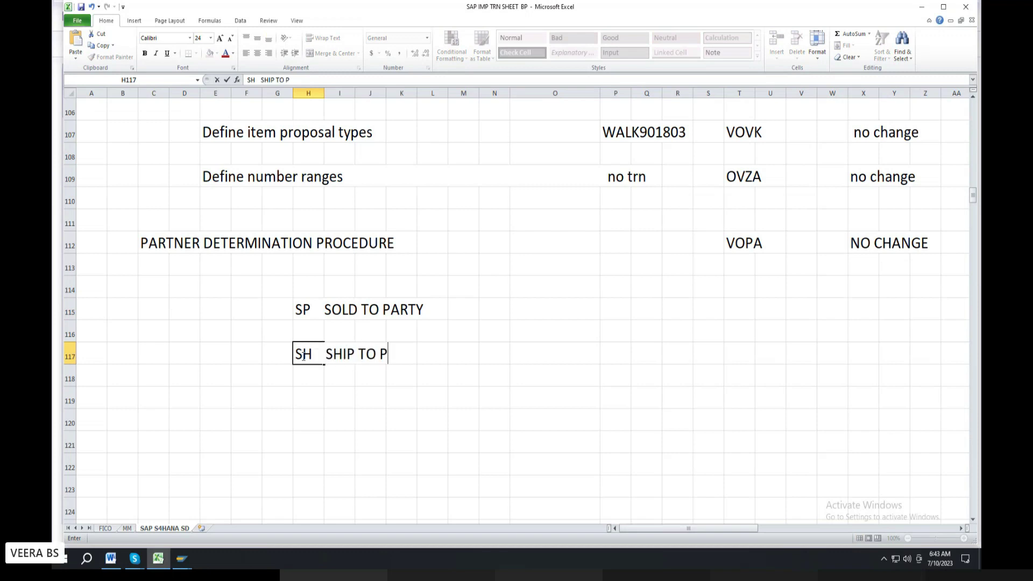
# Step: Add "BP BILL TO PARTY" in H119 and "PY PAYER" in H121
pyautogui.click(304, 395)
pyautogui.write('BP  BILL')
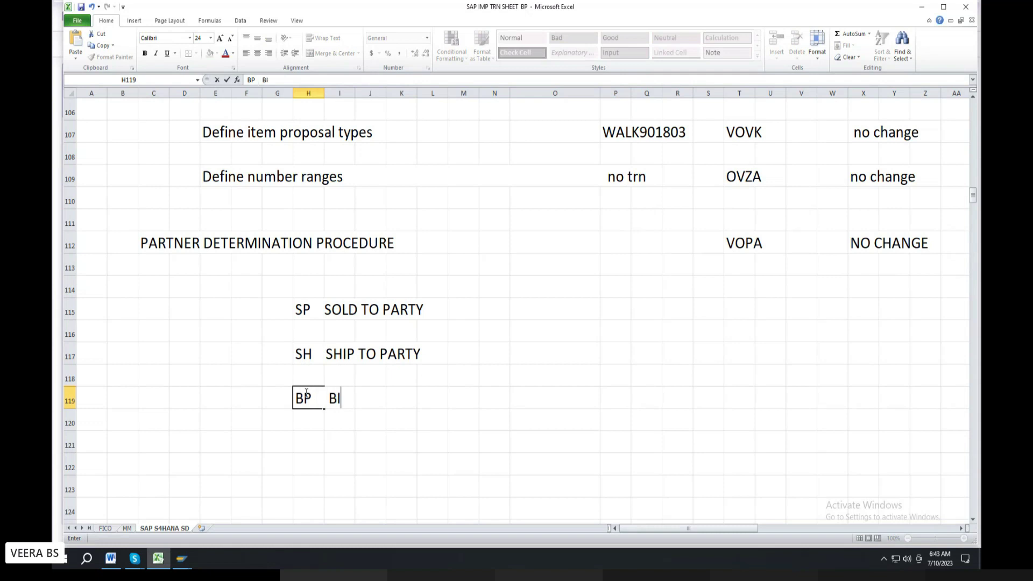
pyautogui.press('BackSpace')
pyautogui.write('L TO PARTY')
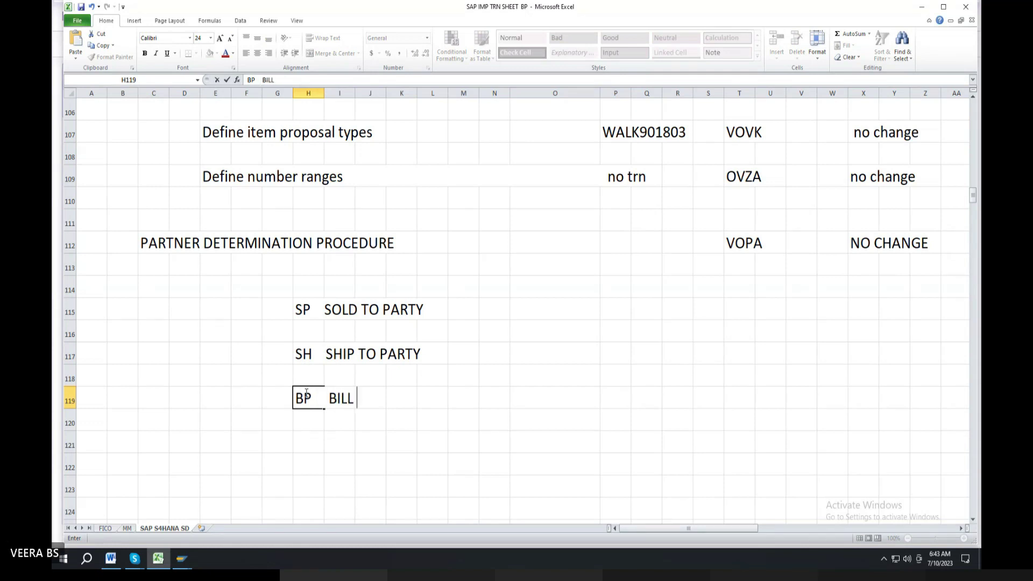
pyautogui.click(309, 441)
pyautogui.write('PY  PAYER')
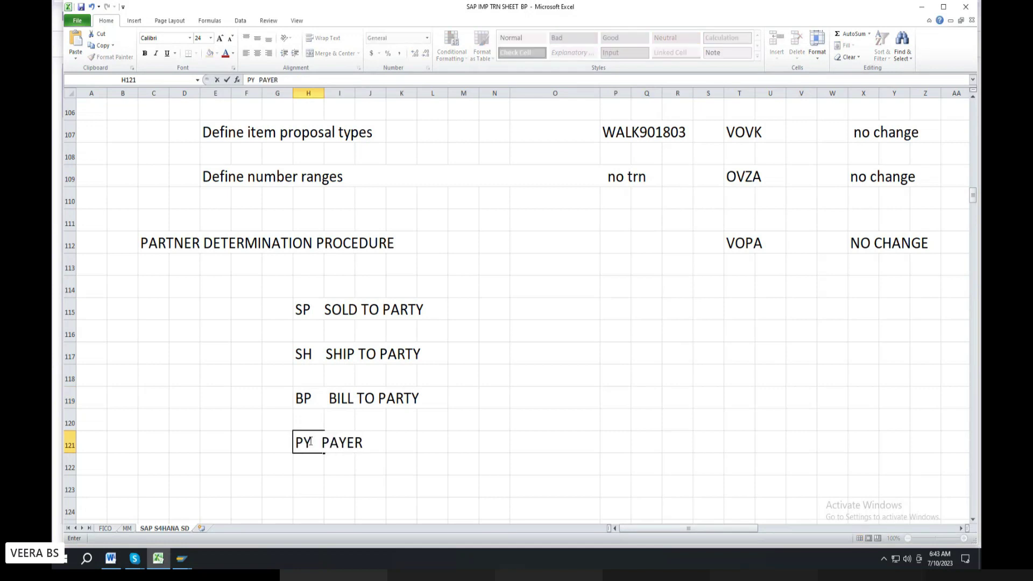
# Step: Switch to SAP and open the Partner Functions in Procedure for the SP Sold-To Party procedure
pyautogui.click(182, 558)
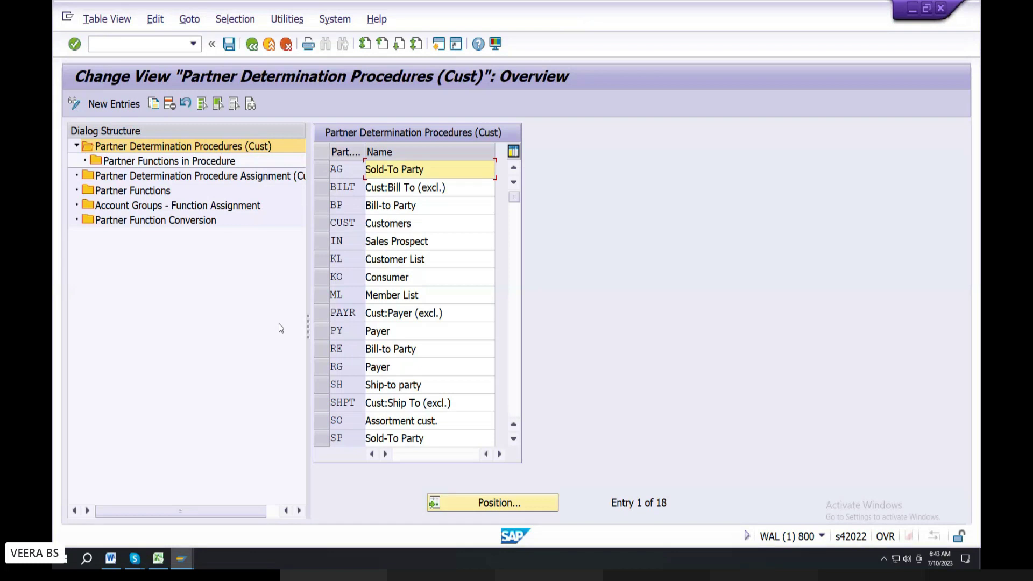
pyautogui.scroll(-2, 347, 347)
pyautogui.click(320, 337)
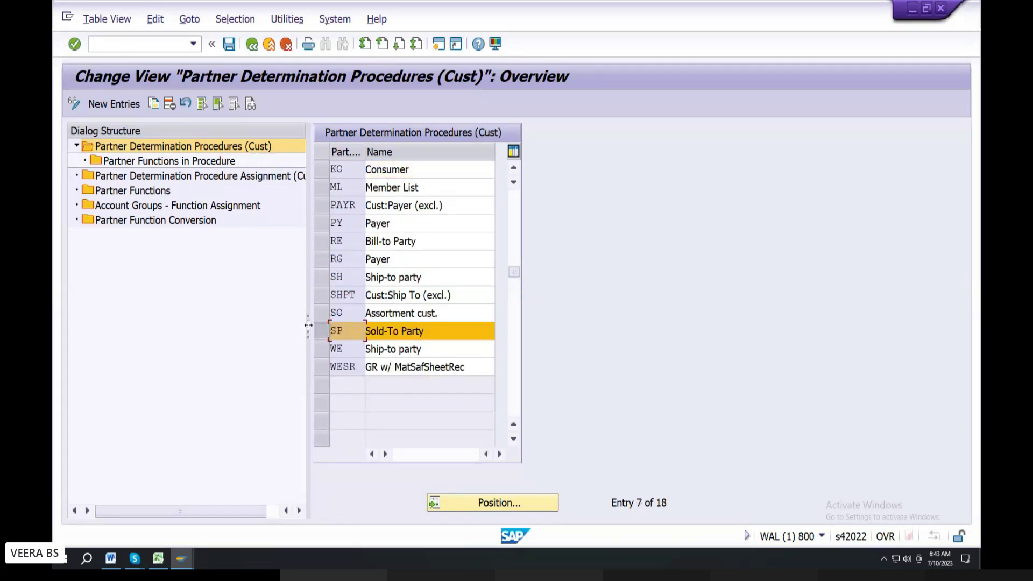
pyautogui.moveTo(308, 325); pyautogui.dragTo(376, 325)
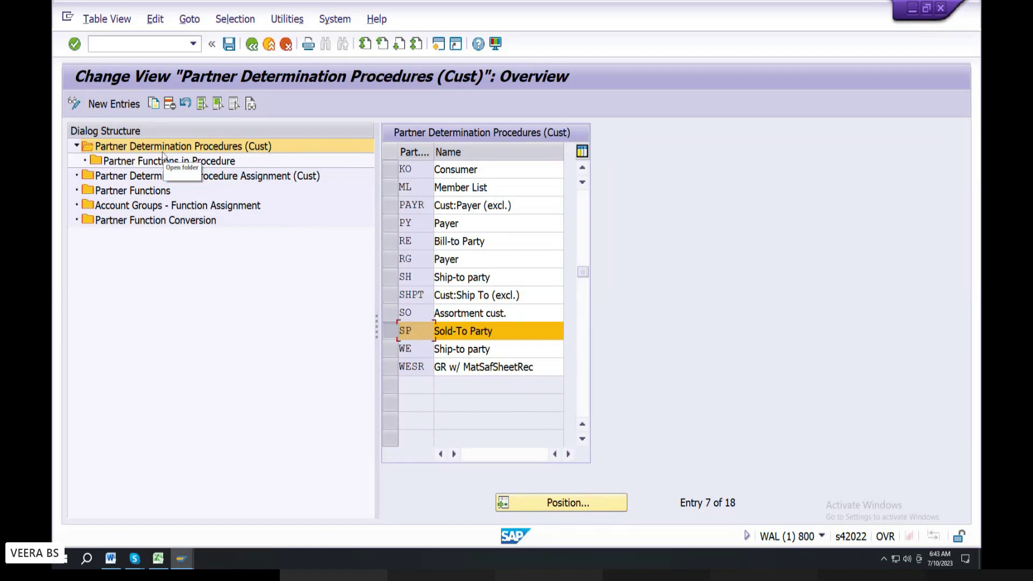
pyautogui.doubleClick(222, 150)
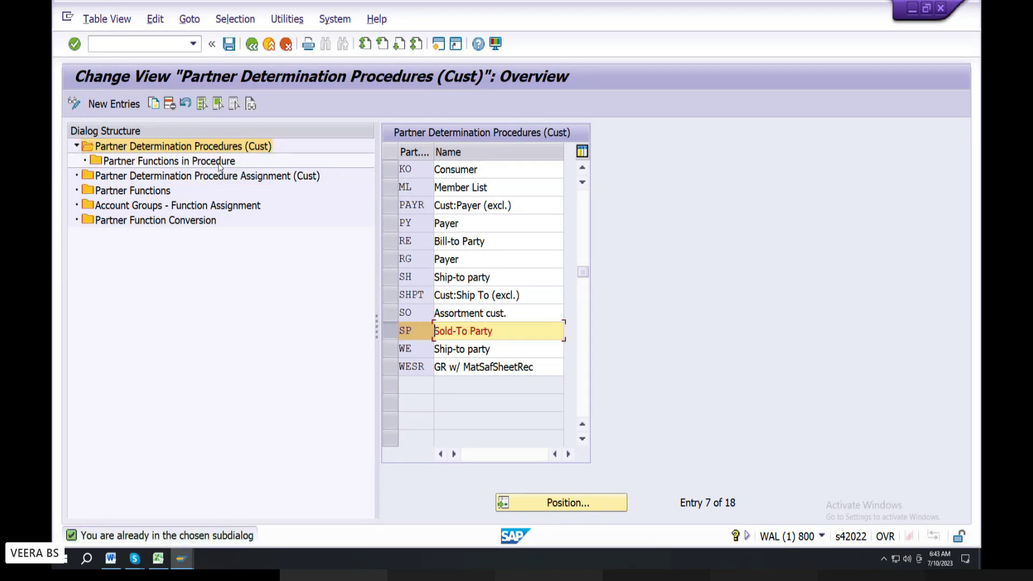
pyautogui.doubleClick(219, 164)
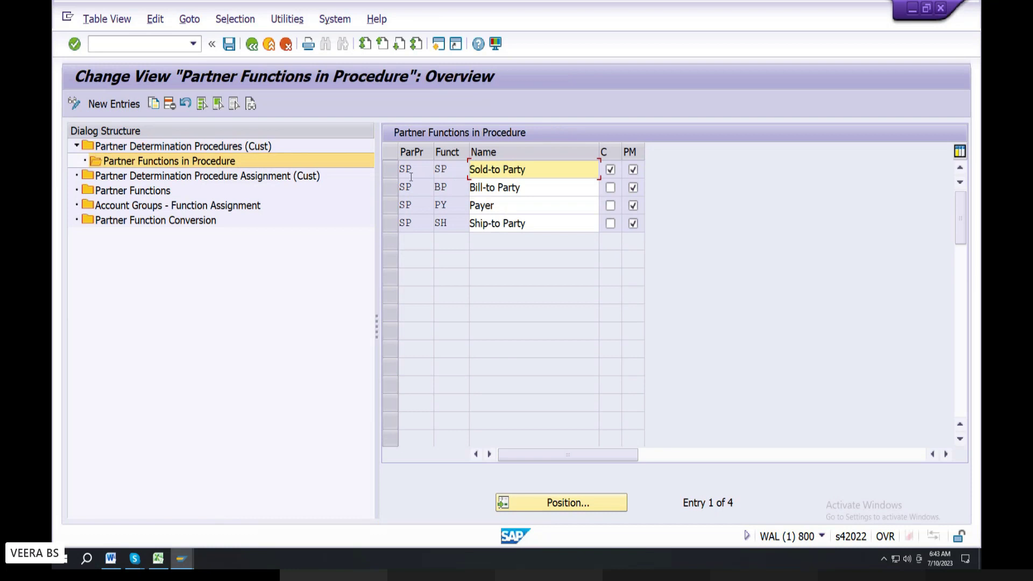
# Step: Review each partner function listed in the SP procedure, and return to the SP row in the partner determination procedures
pyautogui.moveTo(538, 169); pyautogui.dragTo(468, 170)
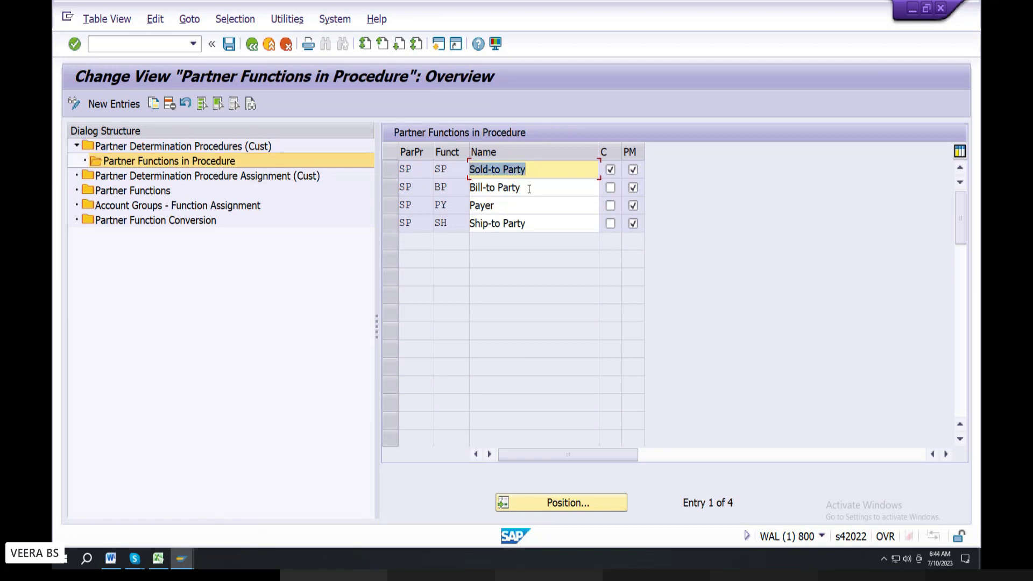
pyautogui.moveTo(528, 189); pyautogui.dragTo(367, 189)
pyautogui.moveTo(499, 211); pyautogui.dragTo(355, 219)
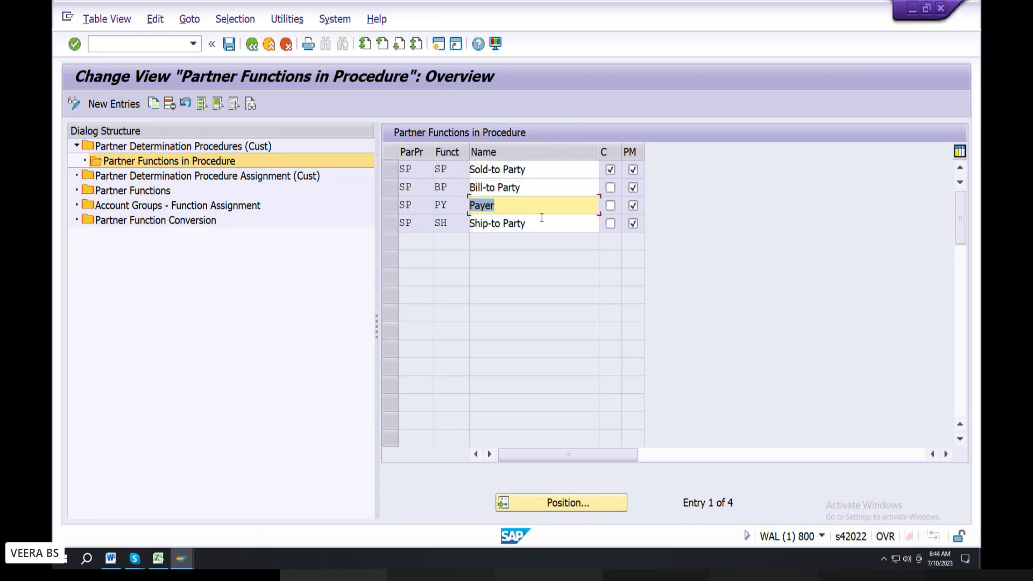
pyautogui.moveTo(542, 217); pyautogui.dragTo(285, 236)
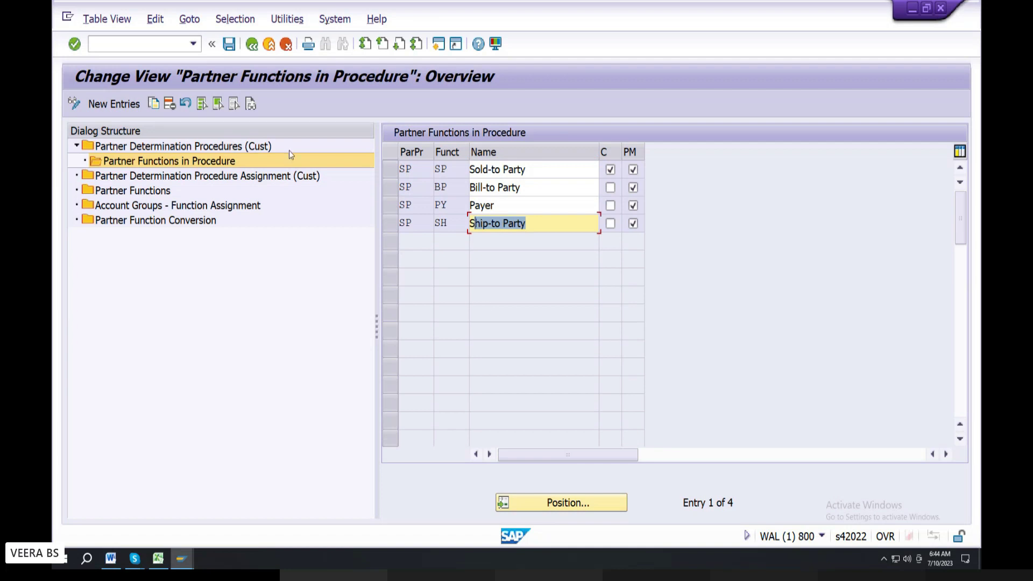
pyautogui.doubleClick(221, 146)
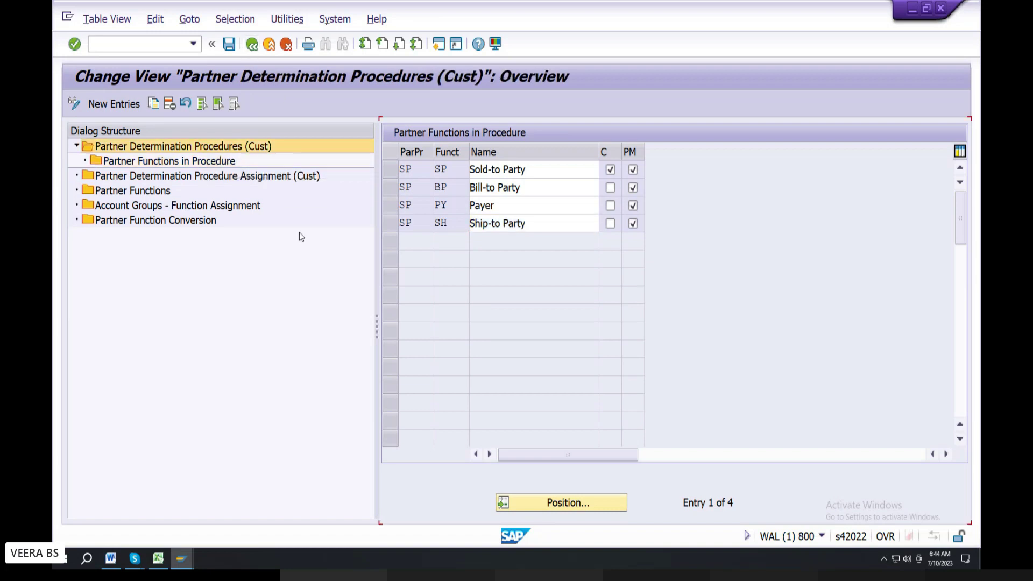
pyautogui.click(391, 332)
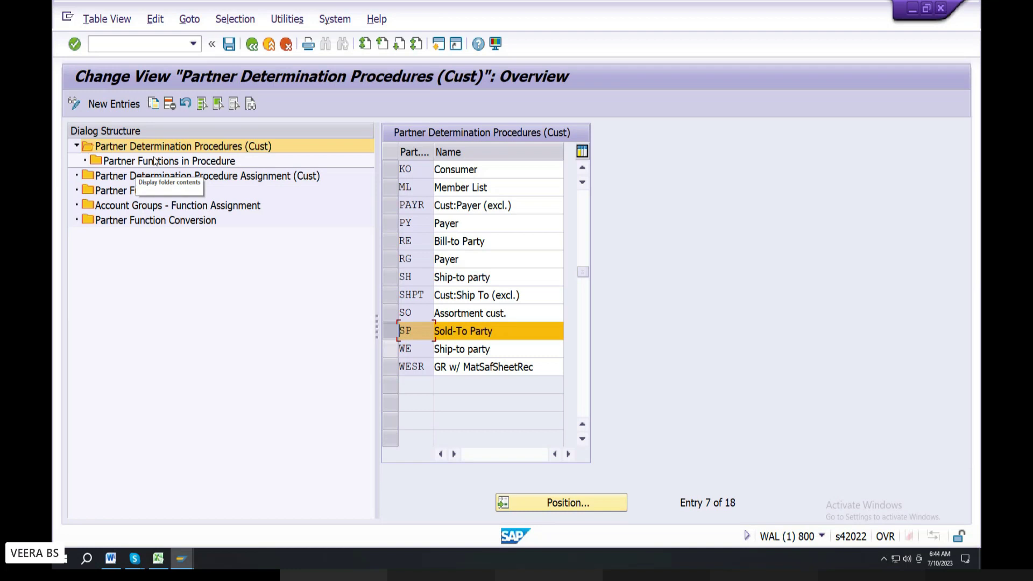
# Step: Open the Partner Determination Procedure Assignment (Cust) and select the BPF and BPL customer groups
pyautogui.doubleClick(253, 179)
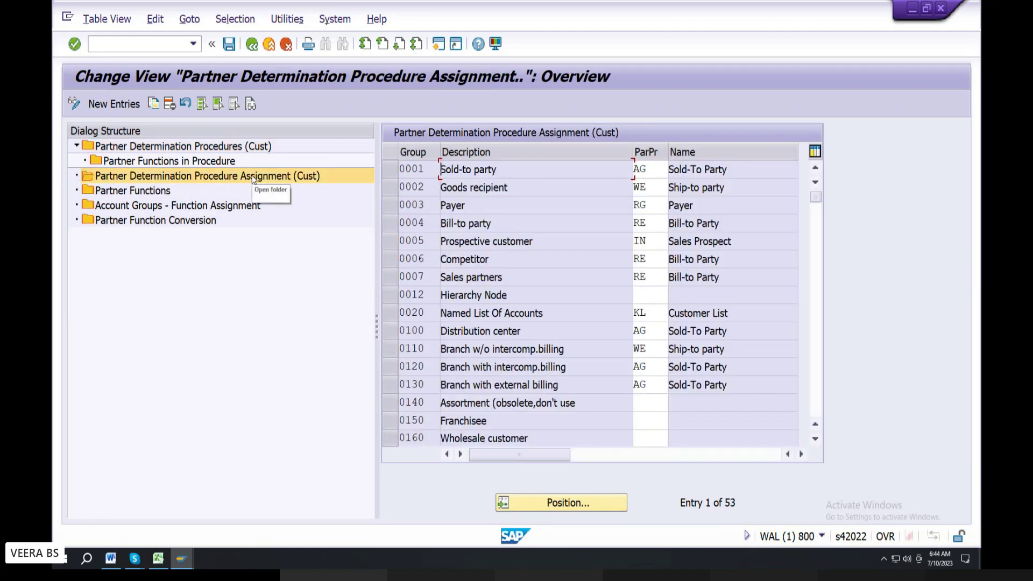
pyautogui.scroll(-12, 457, 369)
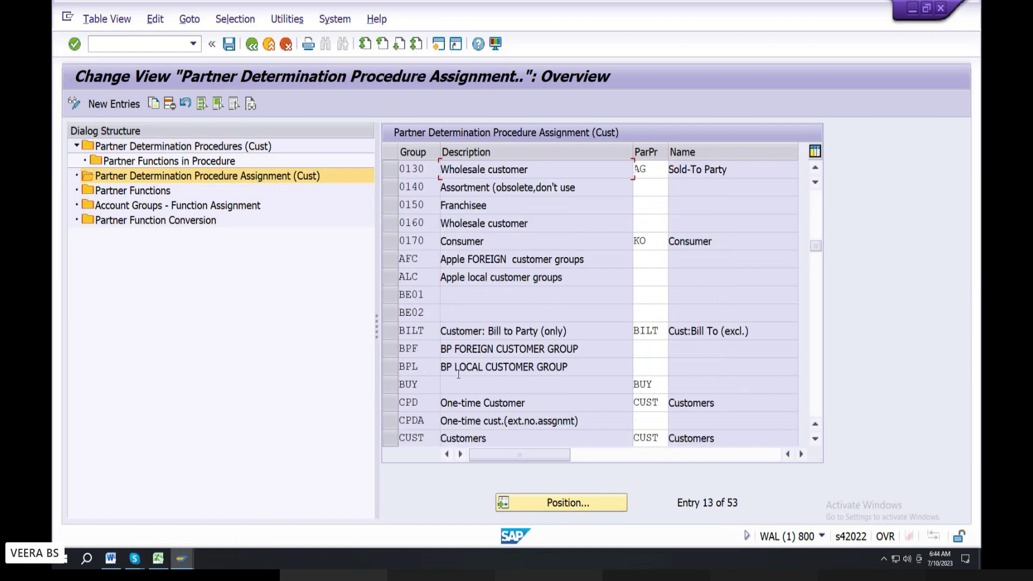
pyautogui.scroll(-2, 459, 378)
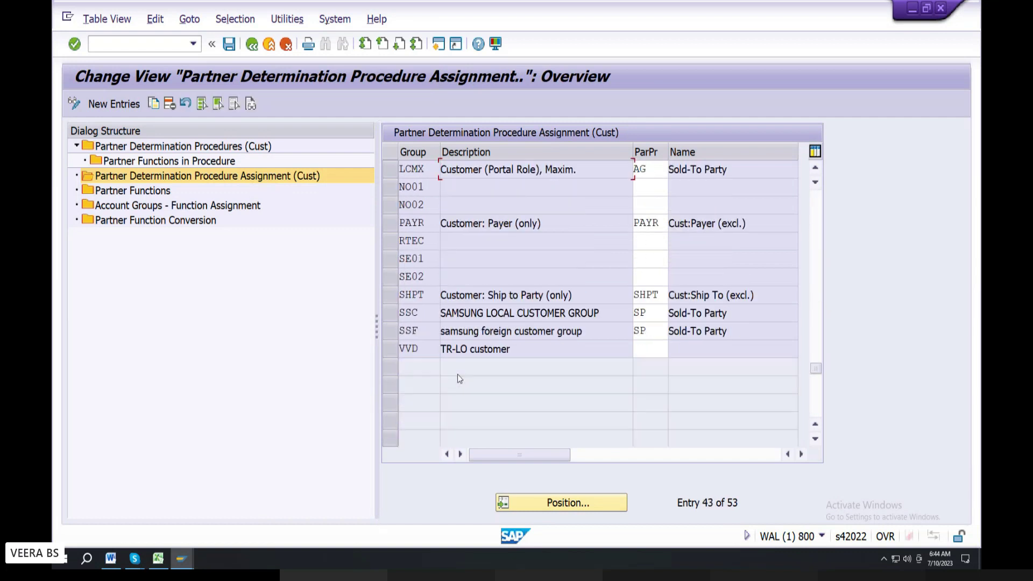
pyautogui.scroll(3, 459, 377)
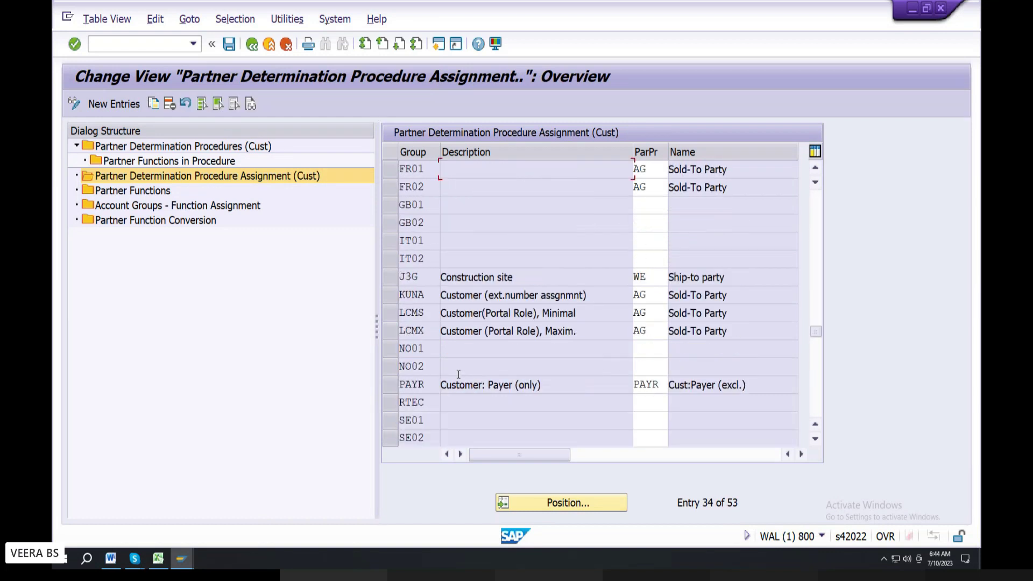
pyautogui.scroll(2, 458, 374)
pyautogui.scroll(3, 458, 374)
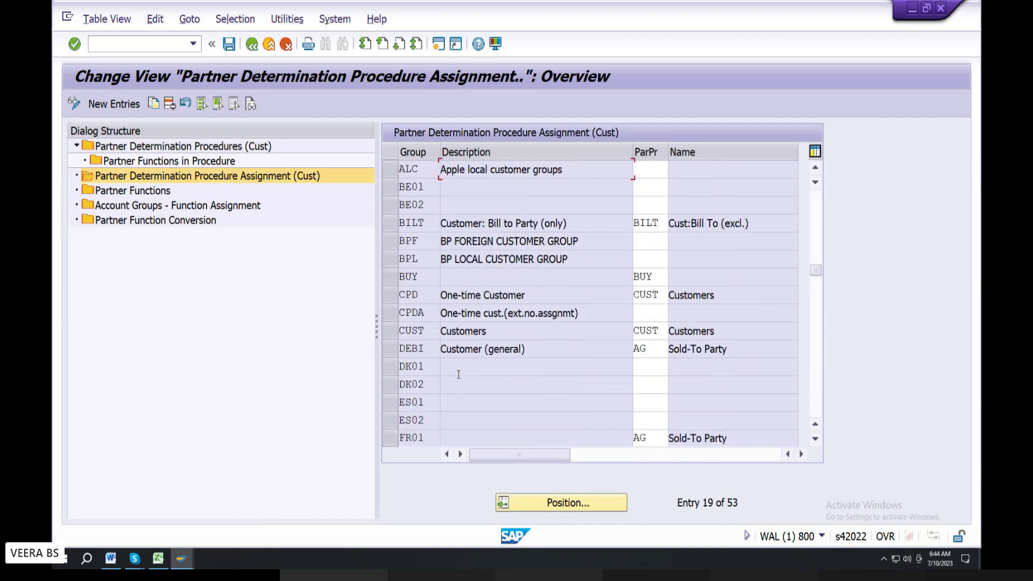
pyautogui.scroll(2, 458, 377)
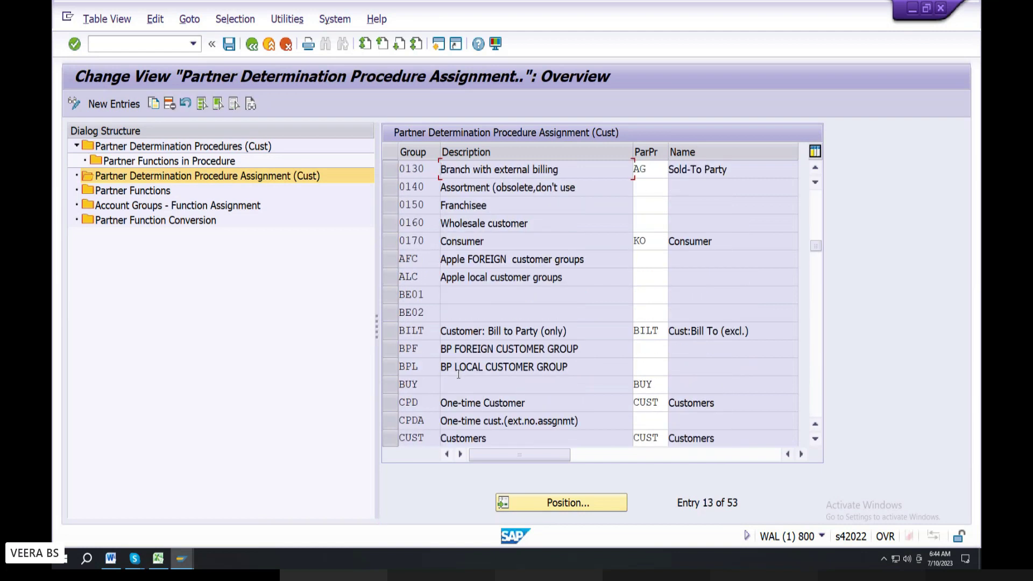
pyautogui.click(393, 348)
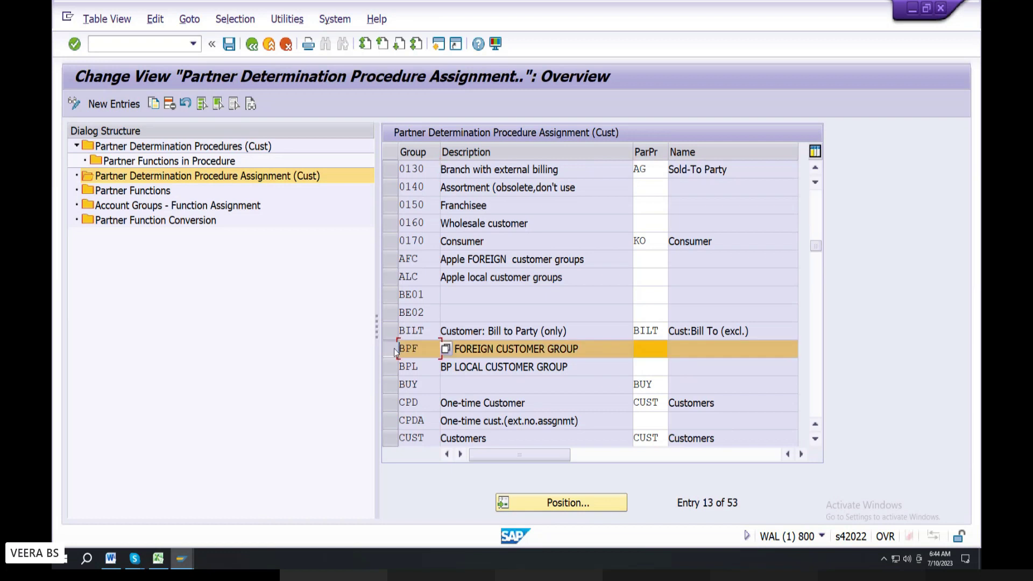
pyautogui.click(387, 366)
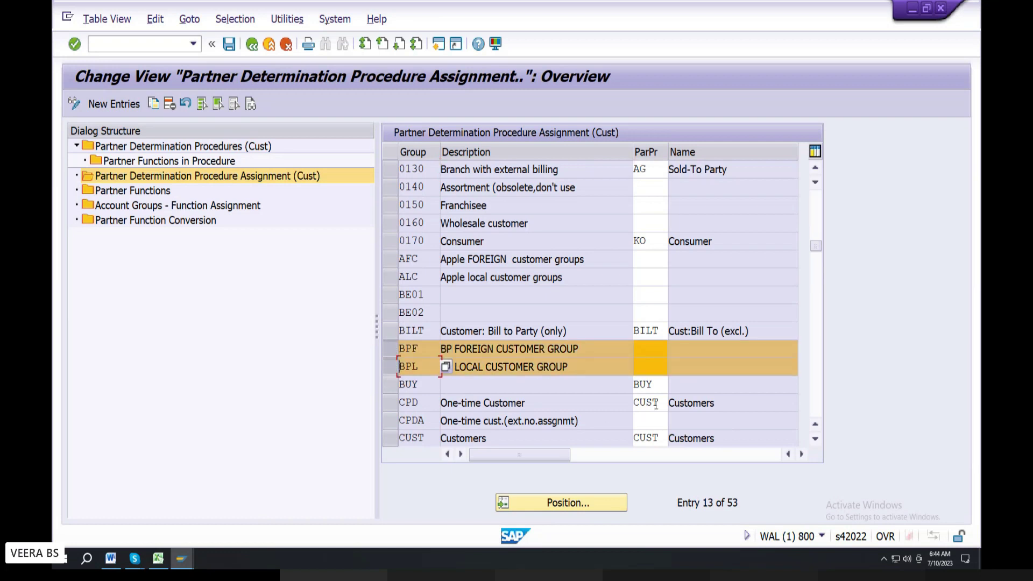
# Step: Assign partner procedure SP to both the BP foreign and BP local customer groups
pyautogui.click(654, 351)
pyautogui.write('SP')
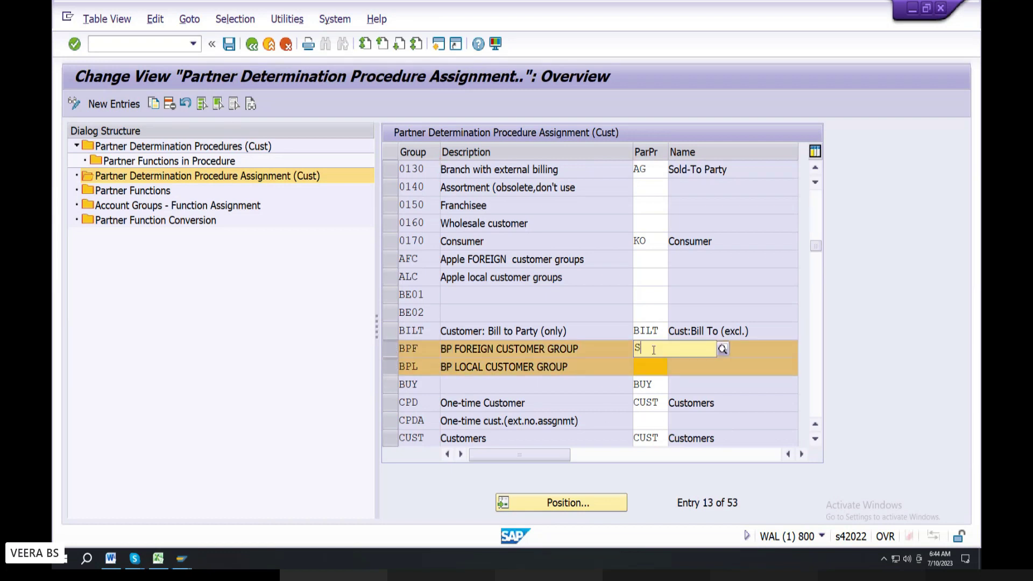
pyautogui.click(650, 380)
pyautogui.click(645, 368)
pyautogui.write('S')
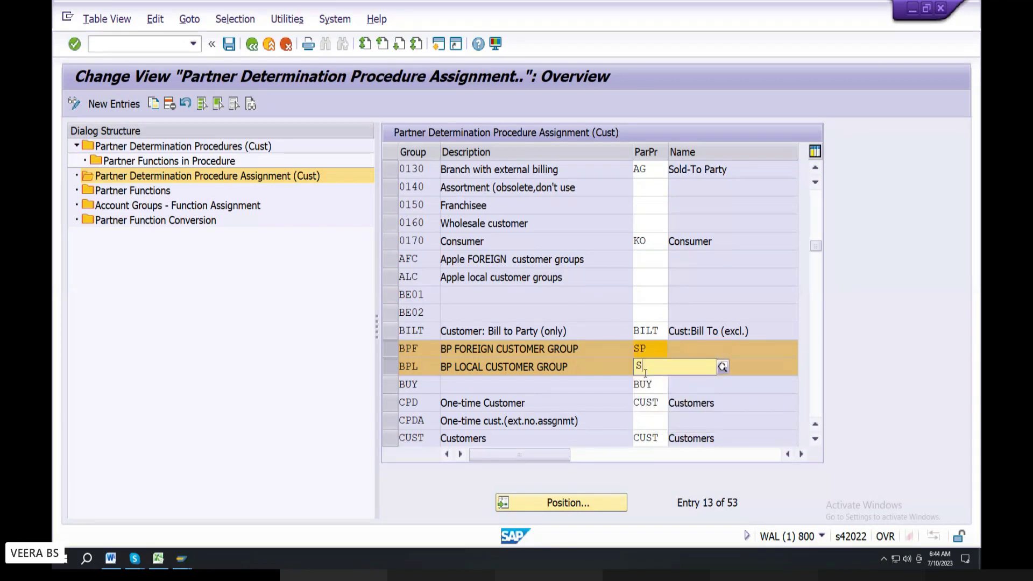
pyautogui.write('P')
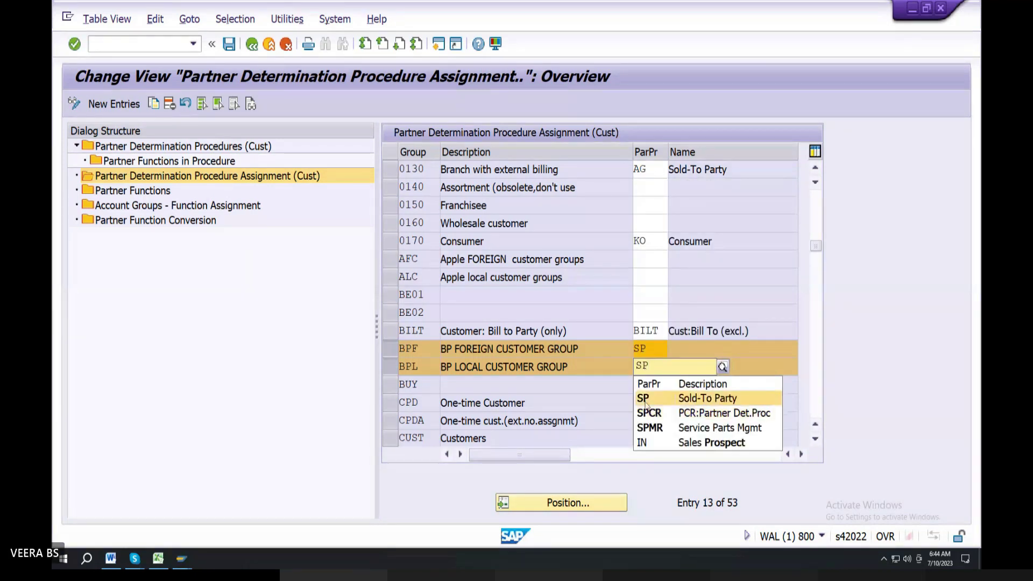
pyautogui.click(652, 399)
pyautogui.press('Return')
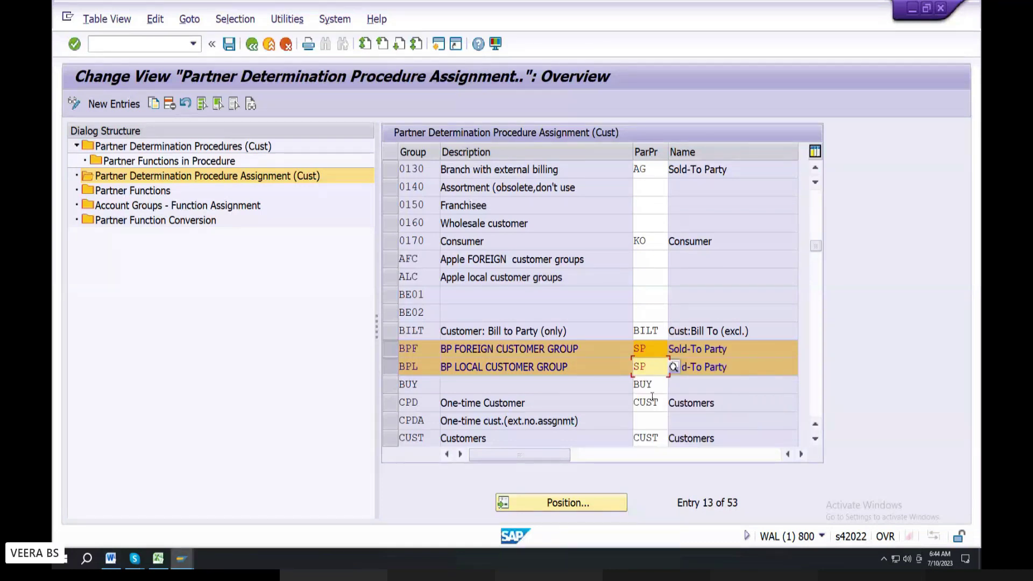
# Step: Save the assignments and begin a new customizing request with the short description "Partner detar"
pyautogui.click(228, 44)
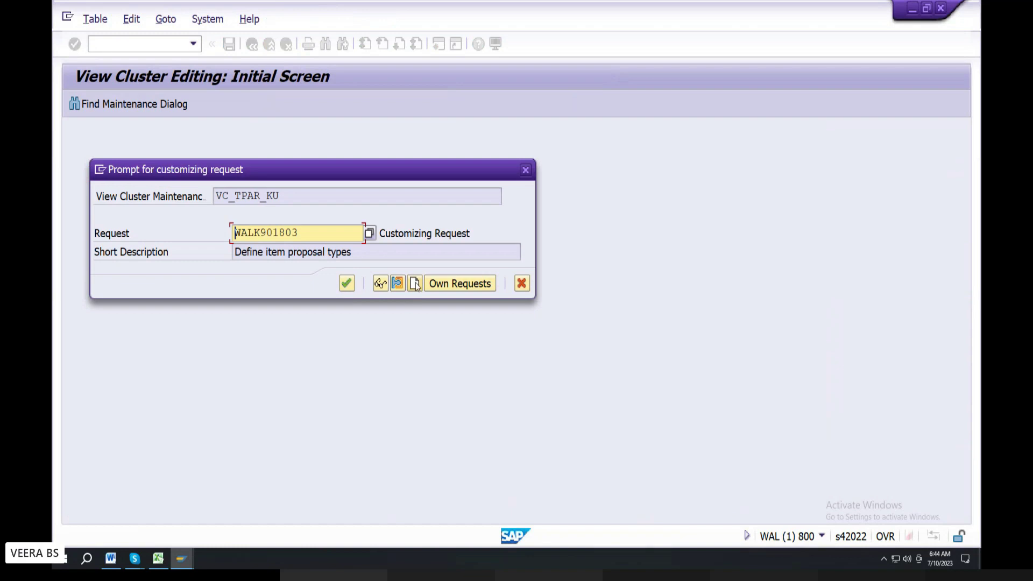
pyautogui.click(412, 288)
pyautogui.write('pA')
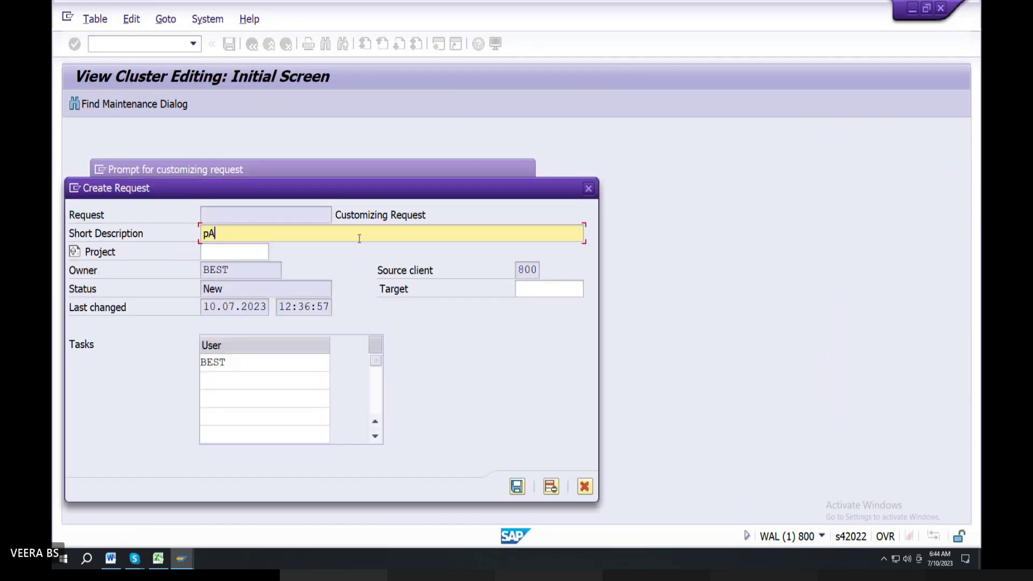
pyautogui.press('BackSpace')
pyautogui.press('BackSpace')
pyautogui.write('PA')
pyautogui.press('BackSpace')
pyautogui.write('artnr deter')
pyautogui.press('BackSpace')
pyautogui.press('BackSpace')
pyautogui.press('BackSpace')
pyautogui.press('BackSpace')
pyautogui.press('BackSpace')
pyautogui.press('BackSpace')
pyautogui.press('BackSpace')
pyautogui.write('er detar')
pyautogui.click(110, 558)
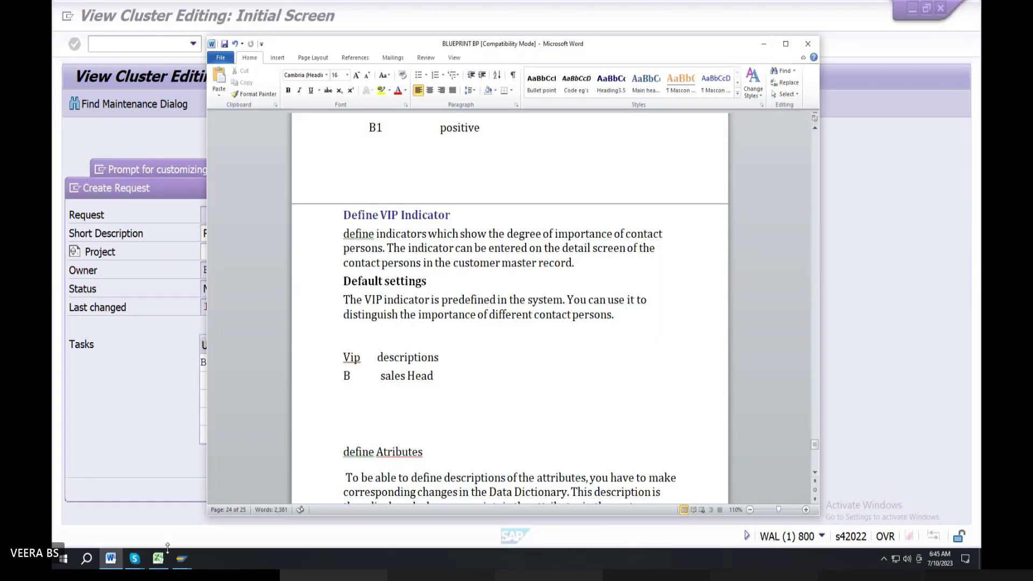
pyautogui.click(134, 558)
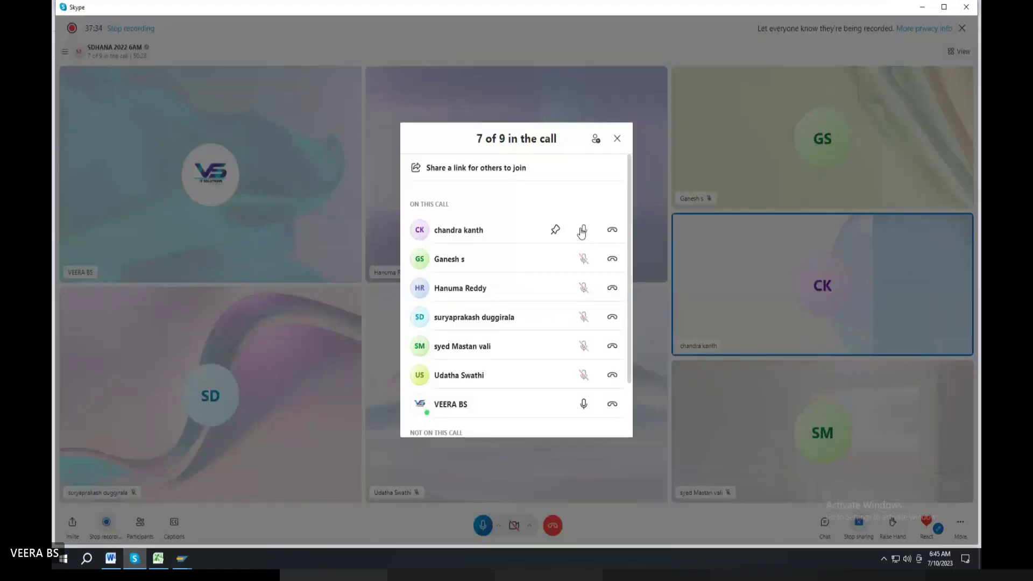
pyautogui.click(157, 558)
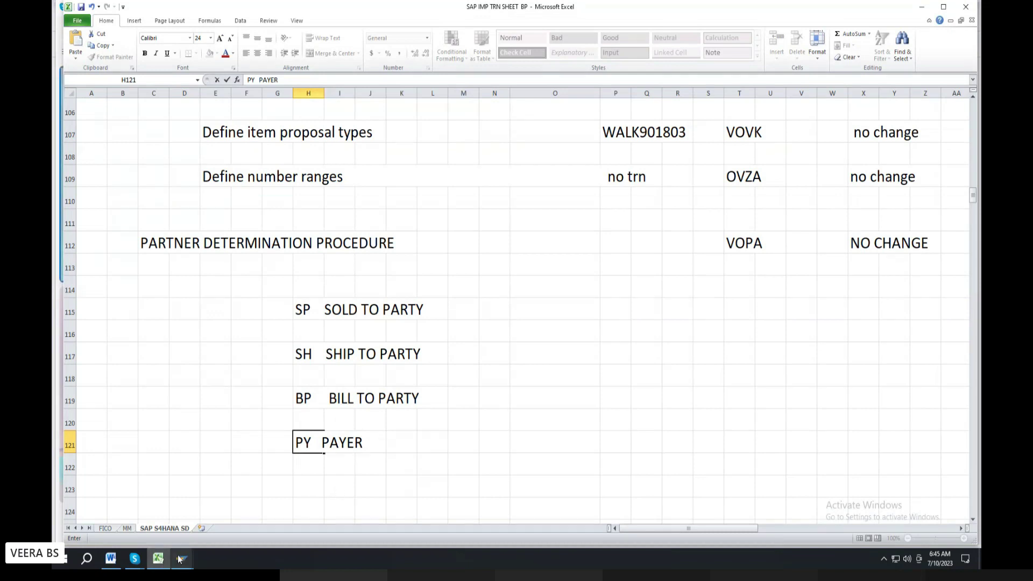
pyautogui.moveTo(181, 558)
pyautogui.click(623, 238)
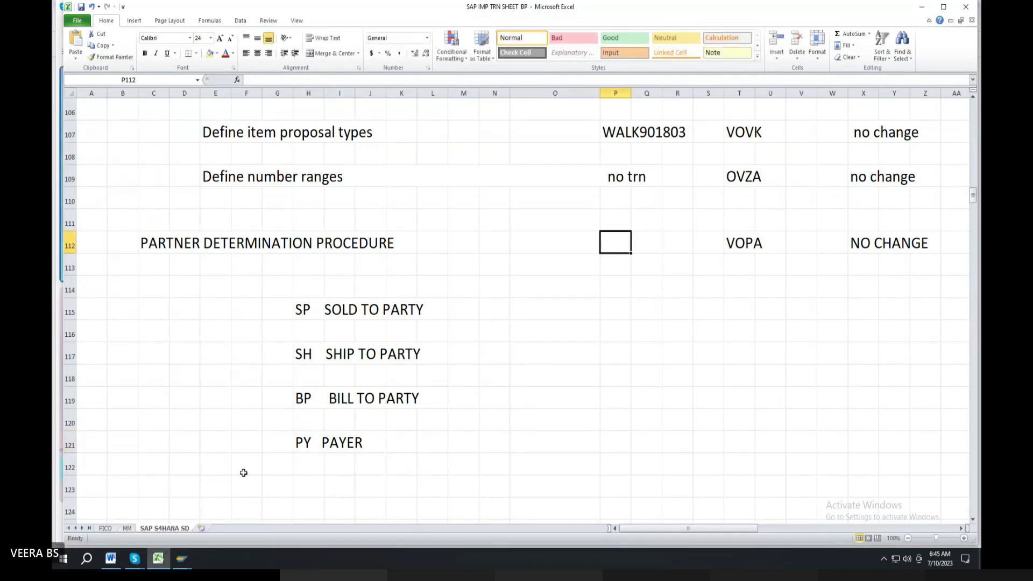
pyautogui.click(207, 511)
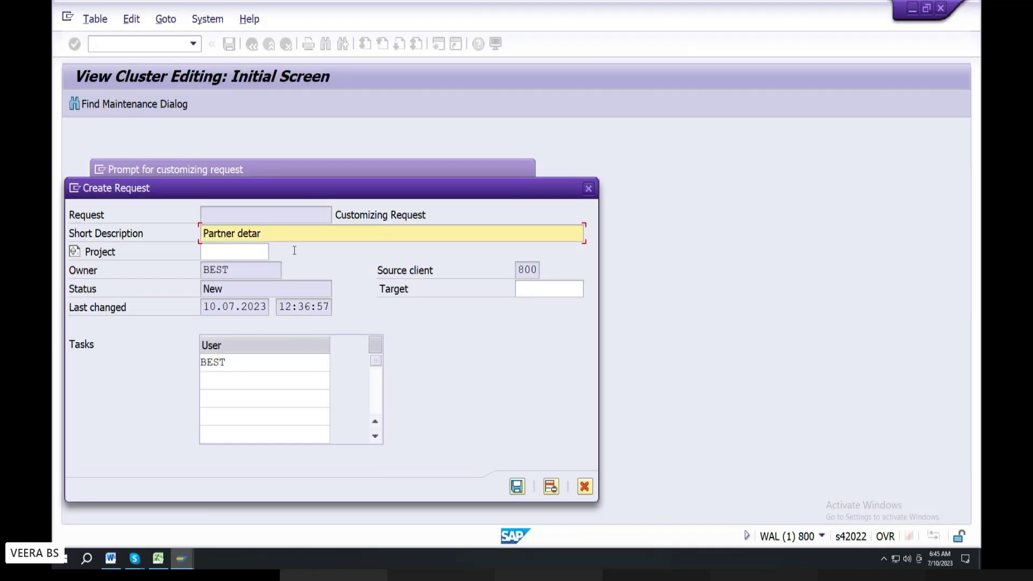
# Step: Correct the request's short description to "Partner determination procedure" and save the new request
pyautogui.press('BackSpace')
pyautogui.press('BackSpace')
pyautogui.press('BackSpace')
pyautogui.write('termination ')
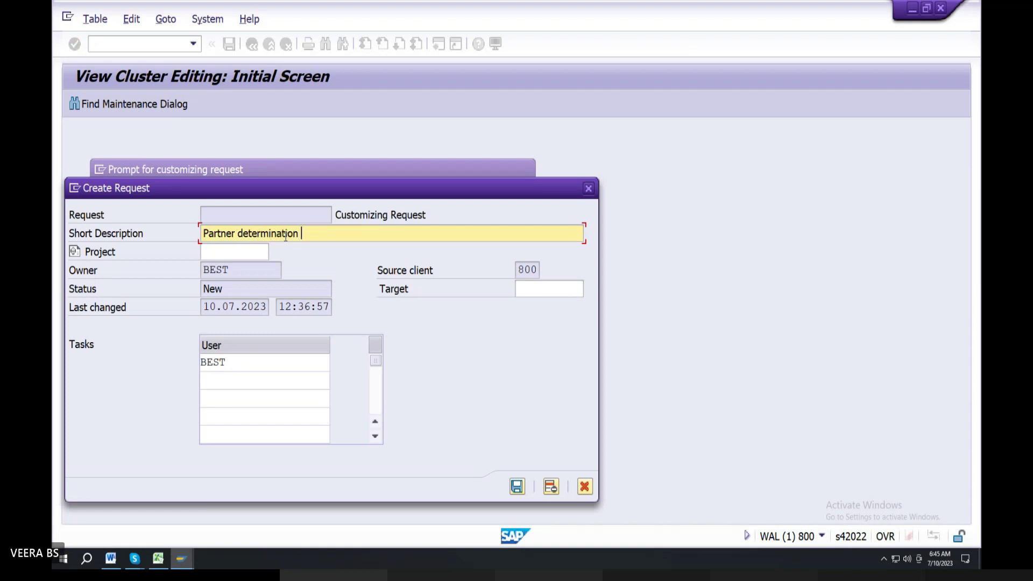
pyautogui.write('producedure')
pyautogui.click(516, 487)
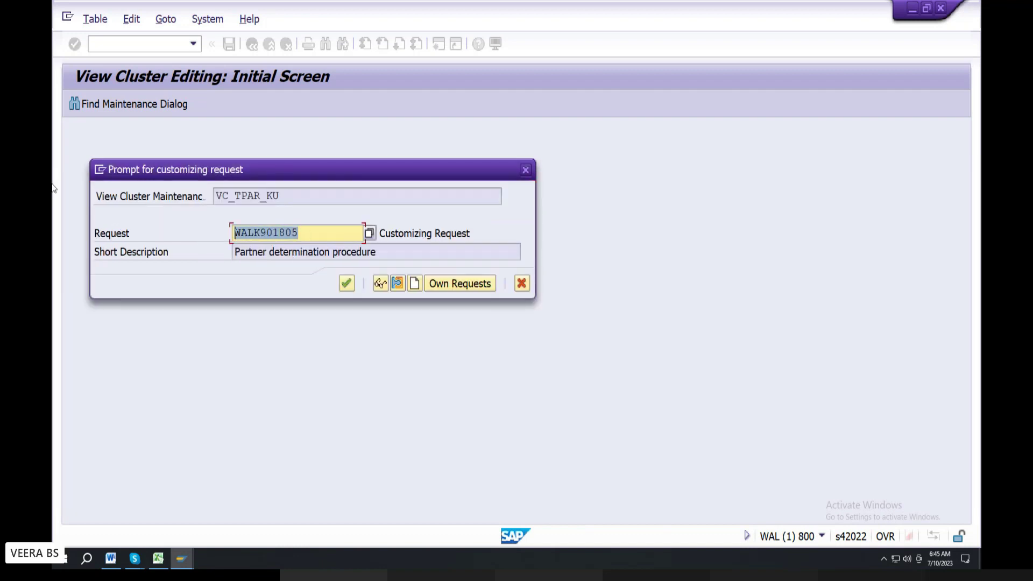
# Step: Record request WALK901805 in cell P112 of the Excel sheet, and confirm the customizing request in SAP
pyautogui.click(158, 560)
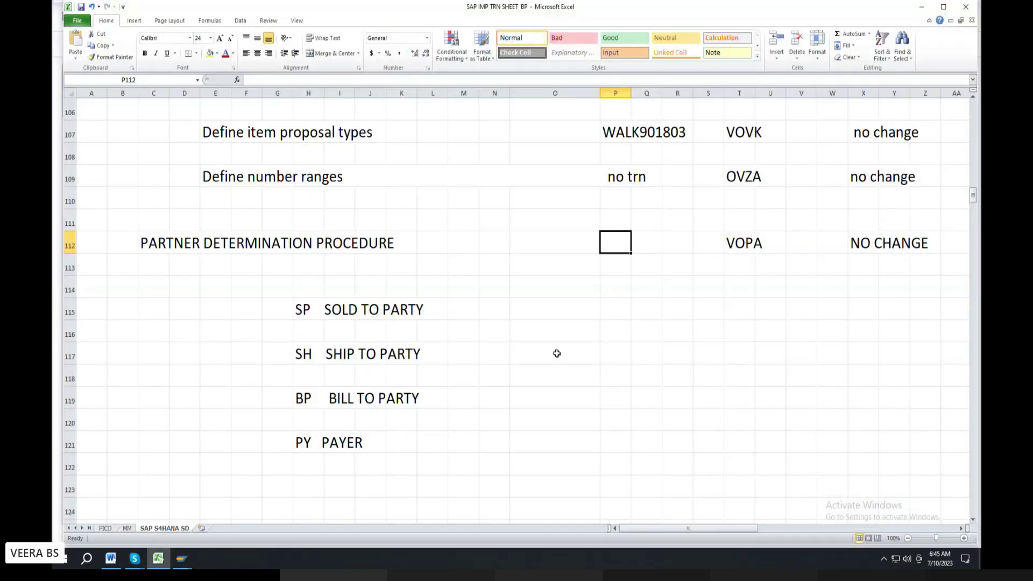
pyautogui.doubleClick(608, 245)
pyautogui.write('WALK901805')
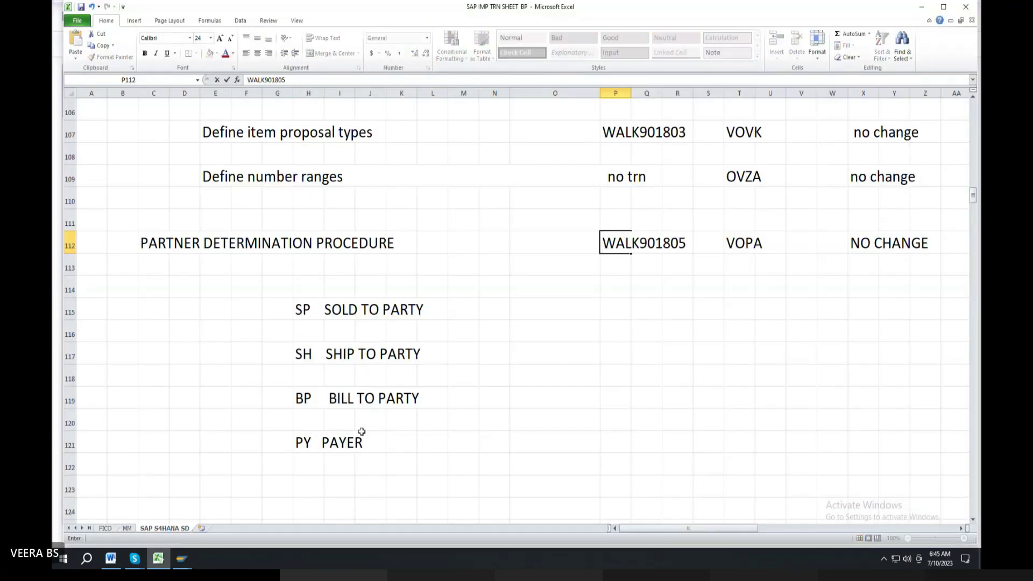
pyautogui.click(182, 560)
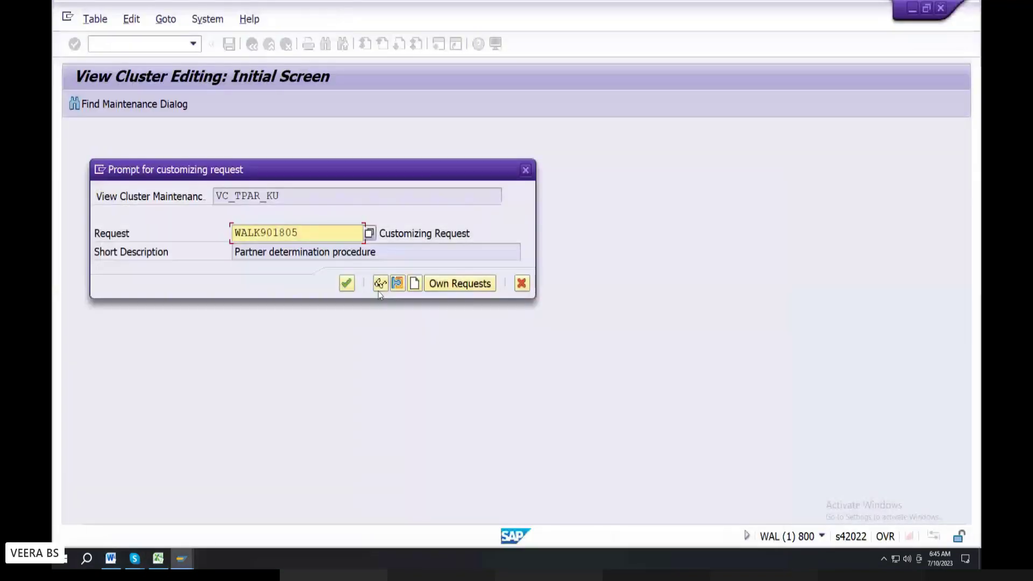
pyautogui.click(347, 283)
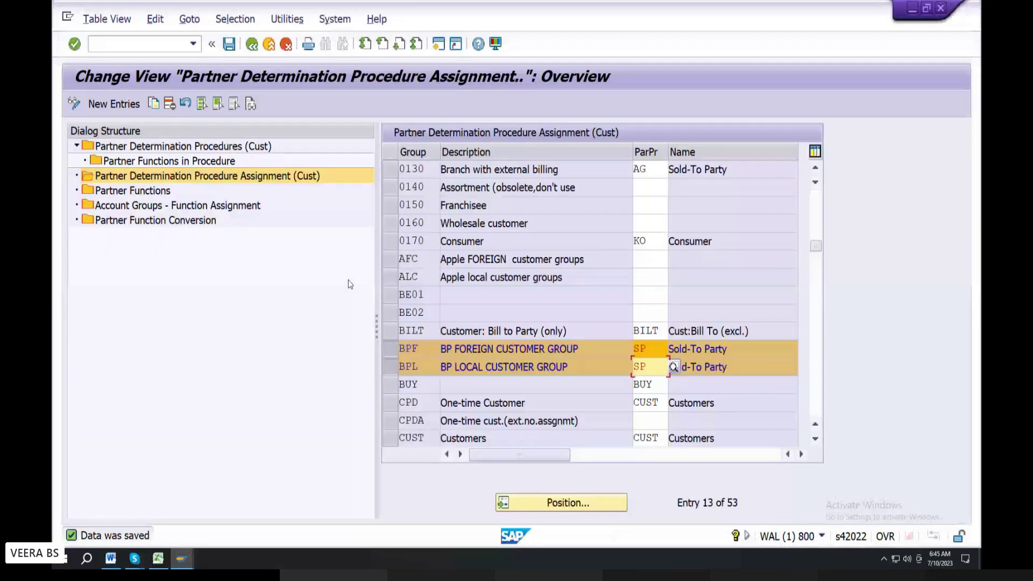
# Step: Deselect the BPF and BPL groups and return to the SP Sold-To Party row in the partner determination procedures
pyautogui.click(386, 351)
pyautogui.click(391, 368)
pyautogui.click(252, 44)
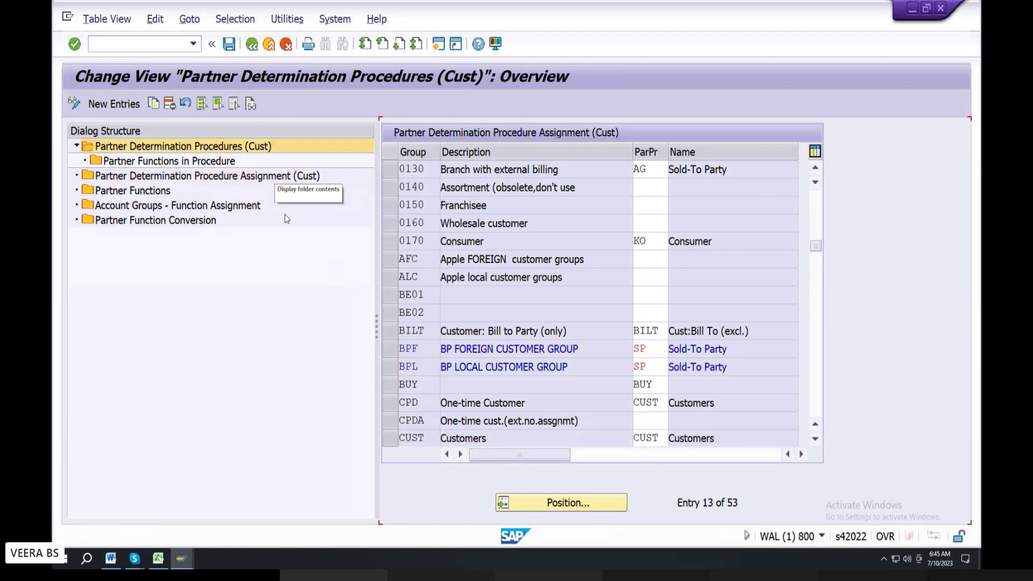
pyautogui.click(392, 334)
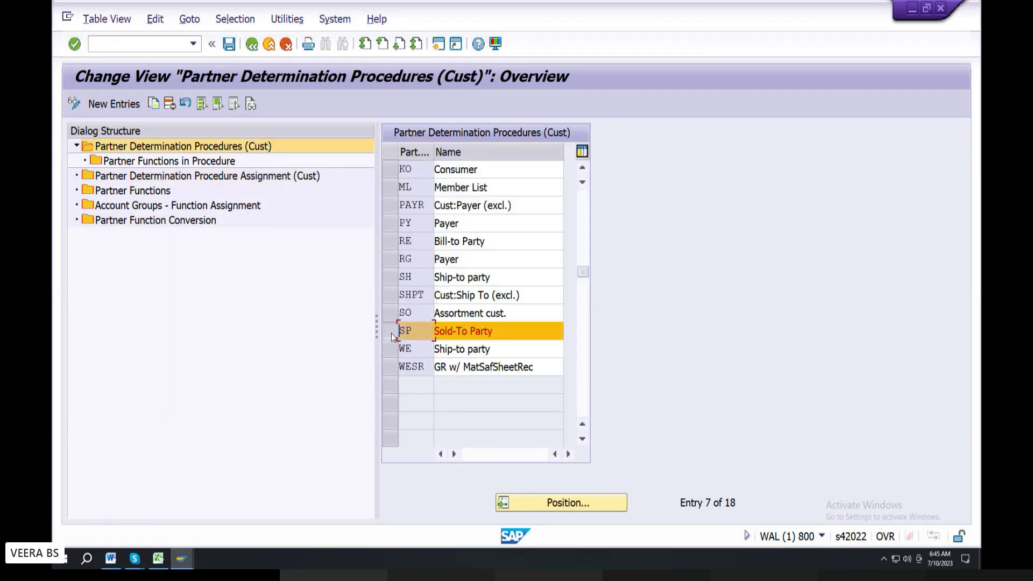
pyautogui.click(210, 181)
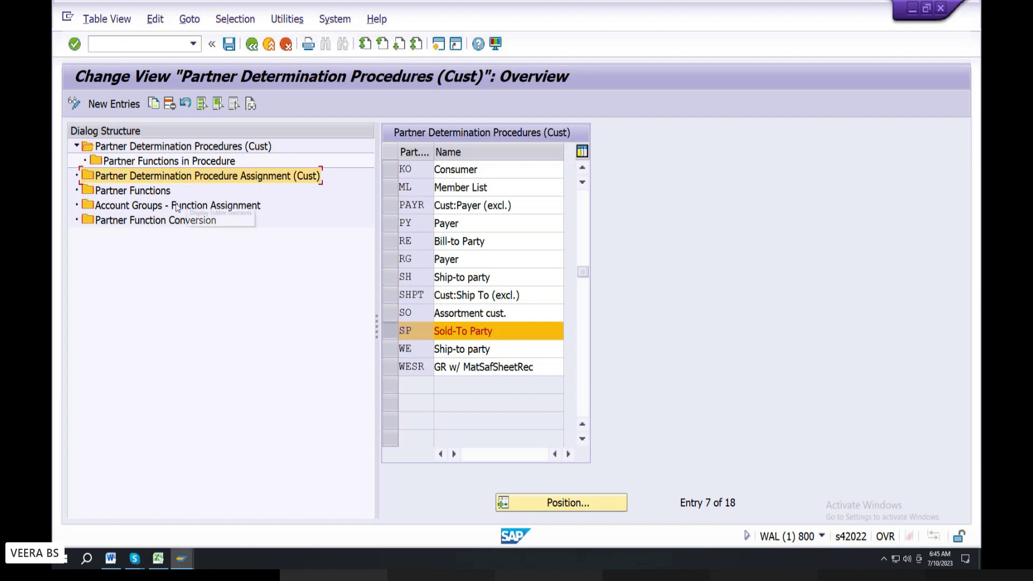
# Step: In Account Groups - Function Assignment, set the account group of the first SP Sold-to Party row to BPL from the value list
pyautogui.doubleClick(219, 209)
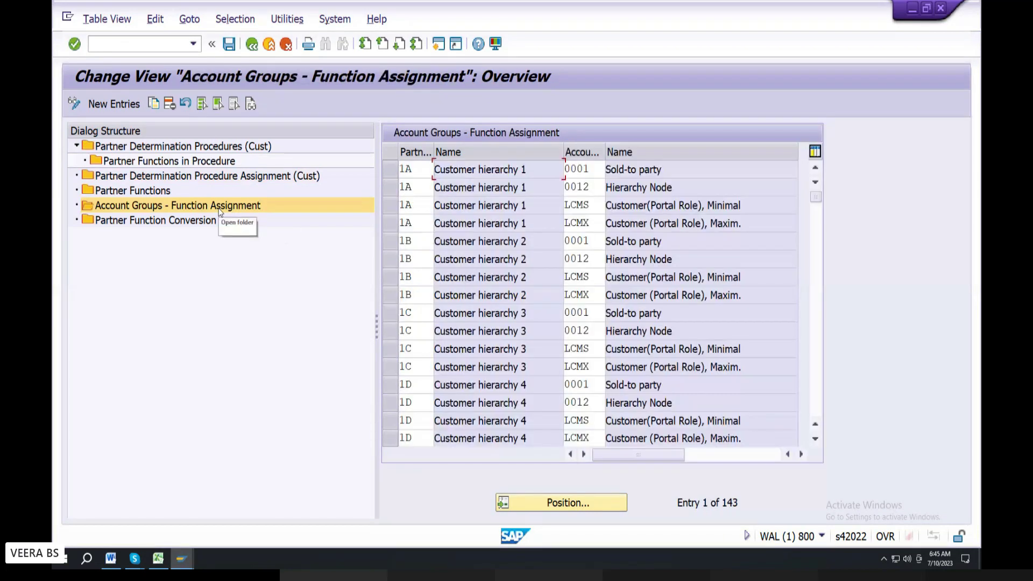
pyautogui.scroll(-11, 402, 283)
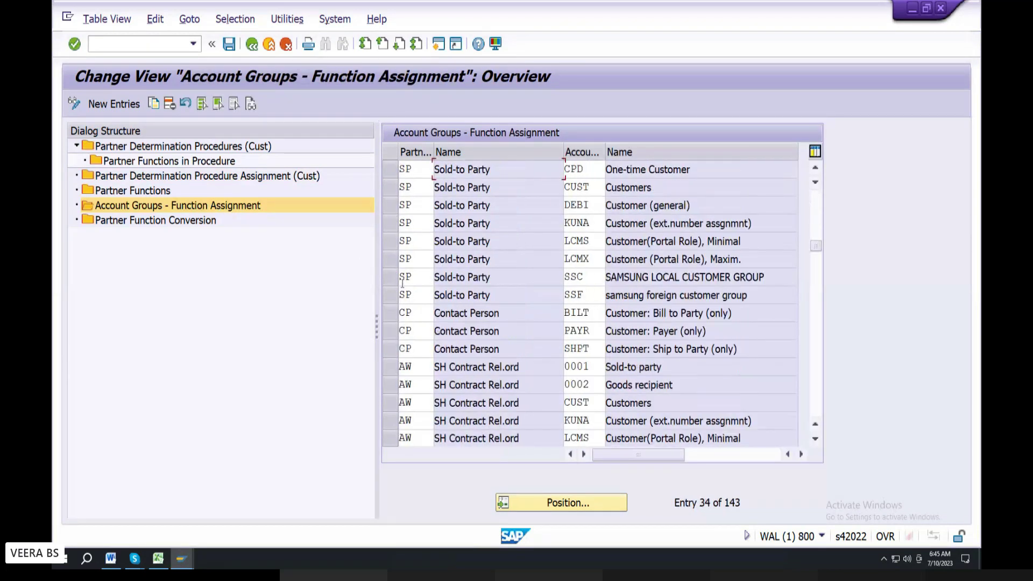
pyautogui.scroll(2, 409, 264)
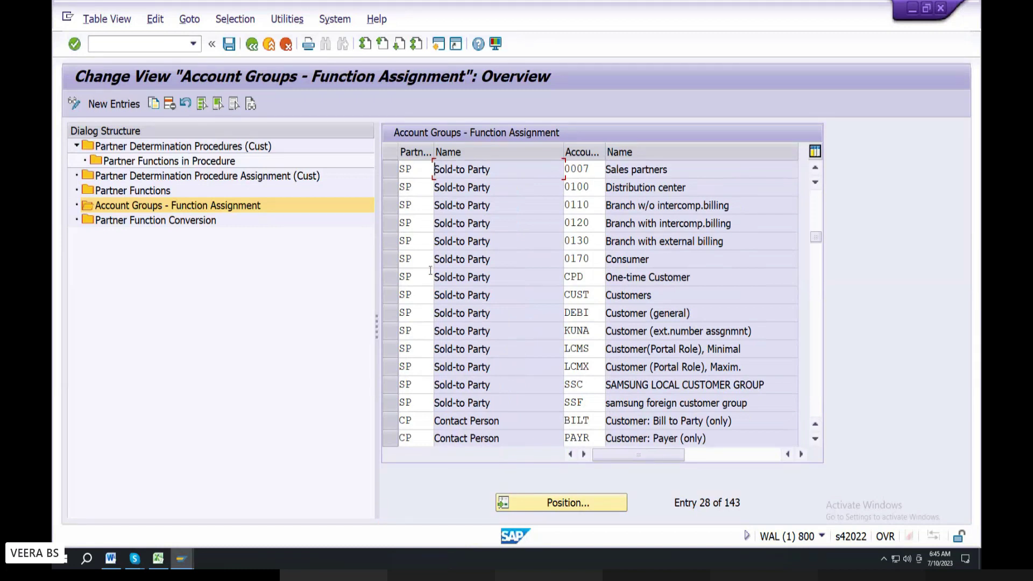
pyautogui.scroll(-1, 430, 270)
pyautogui.scroll(2, 430, 270)
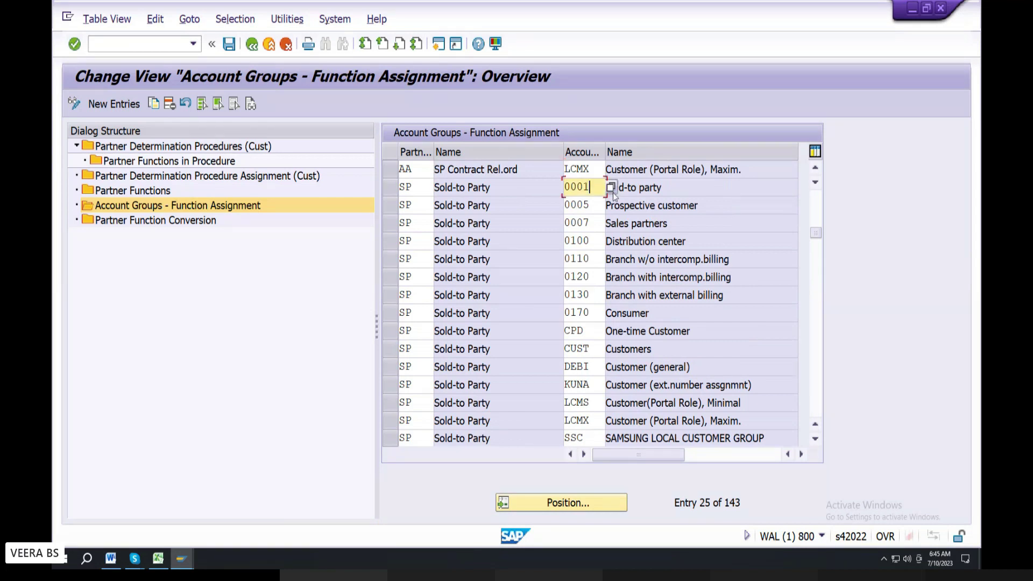
pyautogui.press('F4')
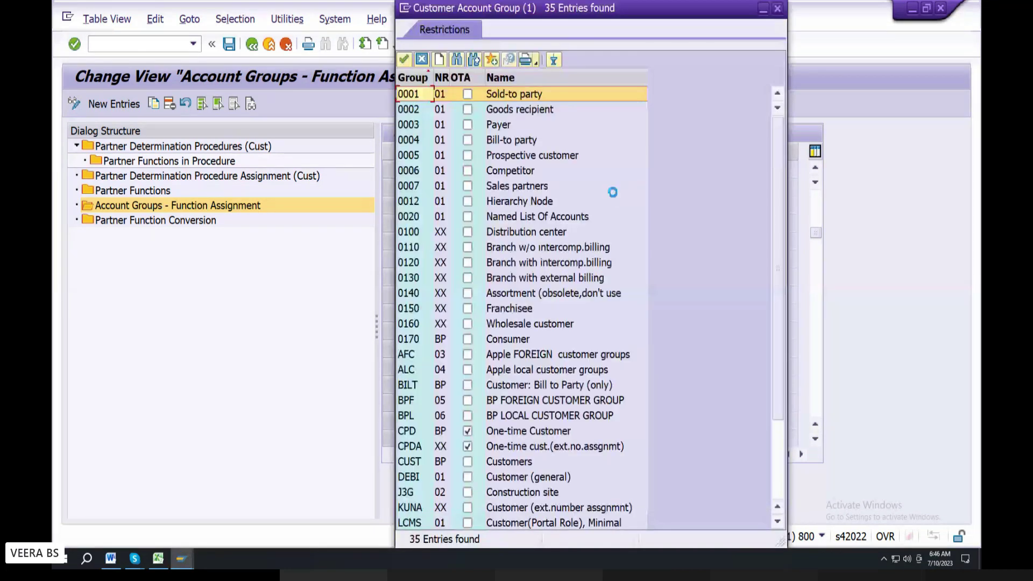
pyautogui.scroll(-4, 559, 364)
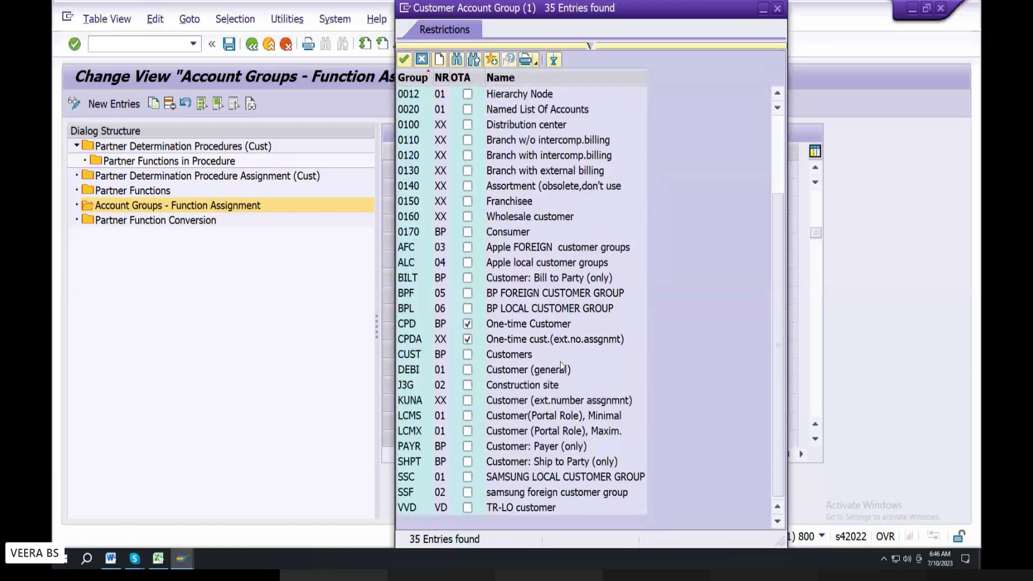
pyautogui.doubleClick(514, 309)
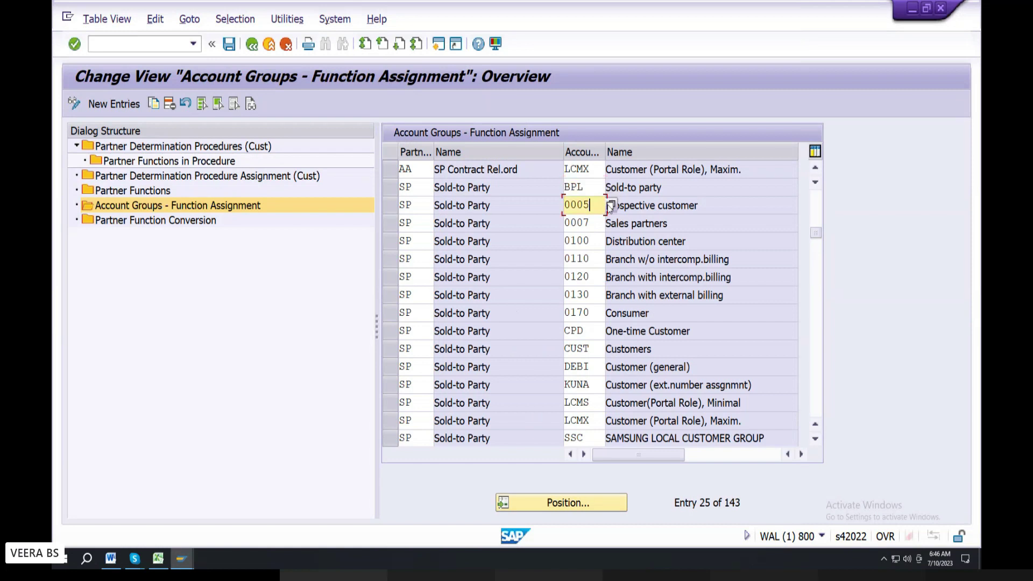
# Step: Set the account group of the second SP Sold-to Party row to BPF, save, and return to the partner determination procedures
pyautogui.click(607, 206)
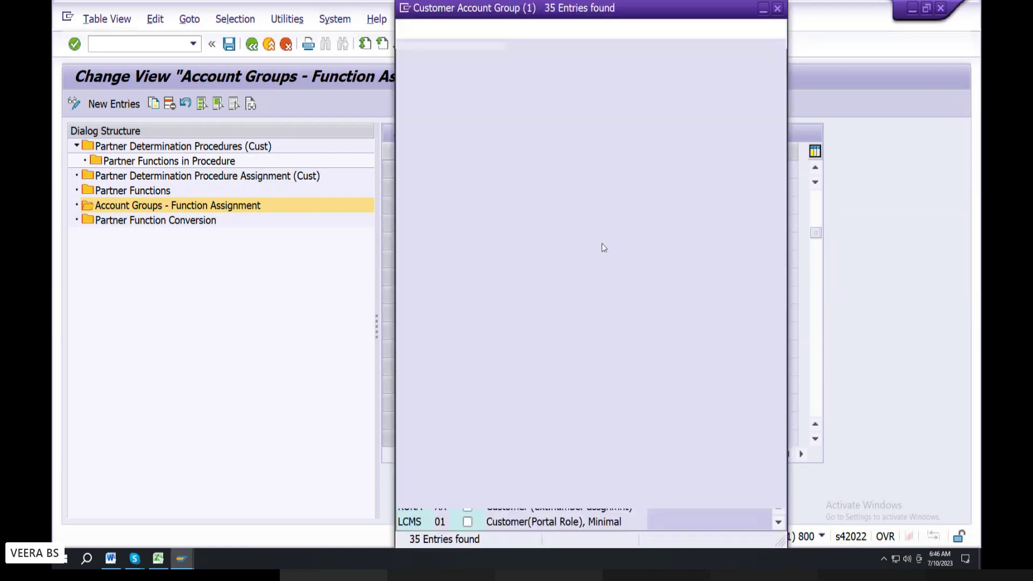
pyautogui.doubleClick(521, 402)
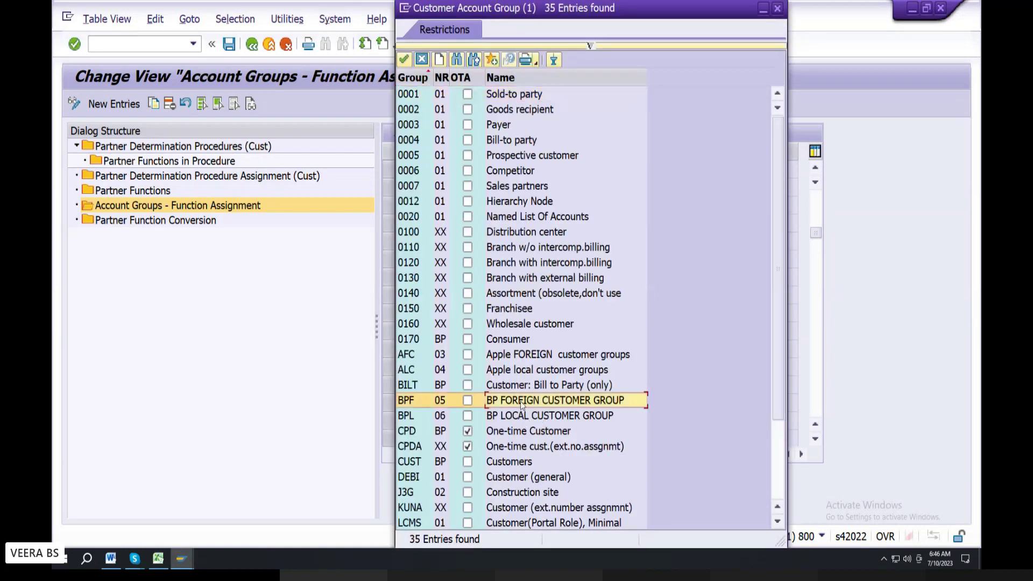
pyautogui.press('Return')
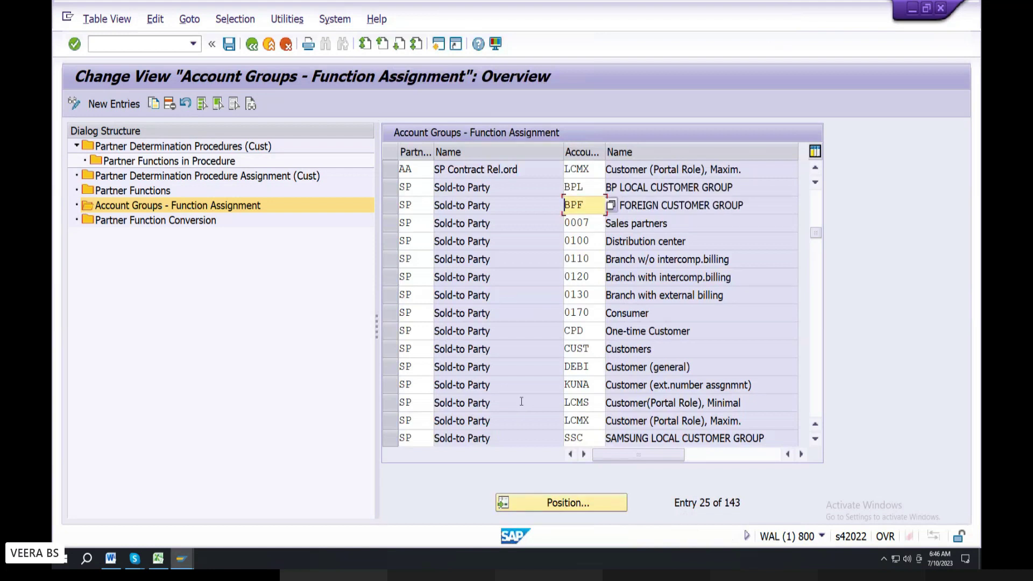
pyautogui.click(229, 43)
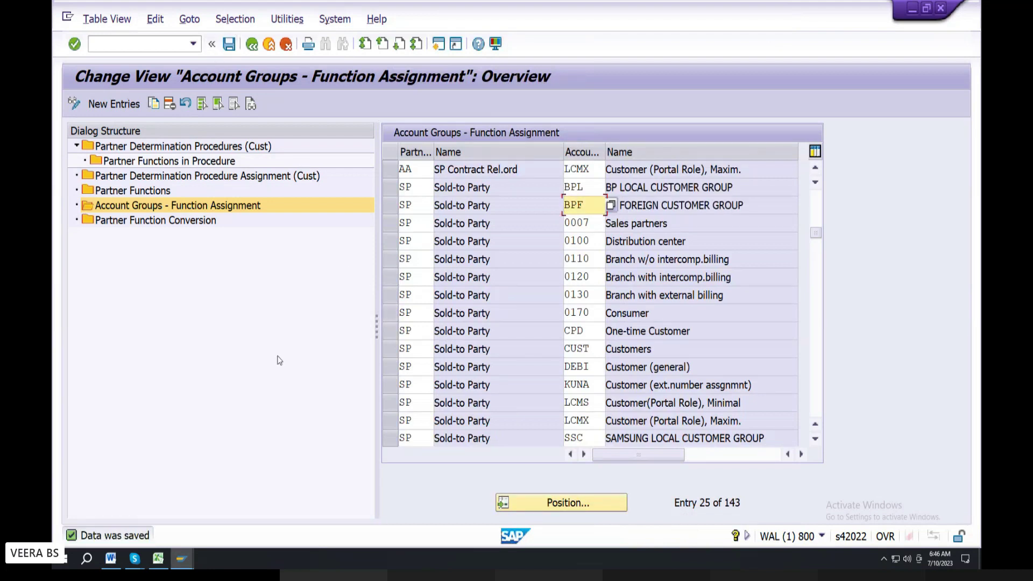
pyautogui.click(252, 44)
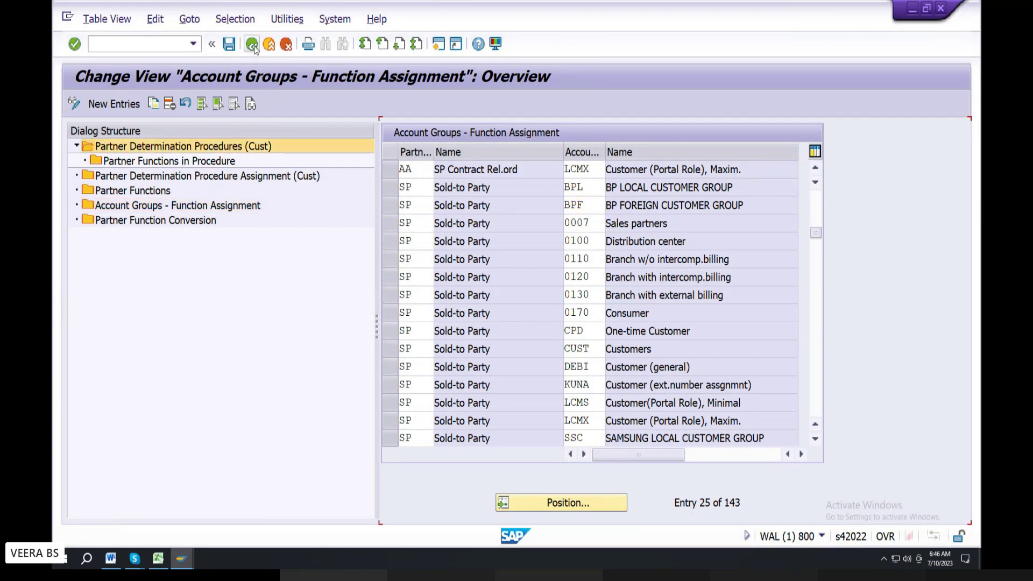
# Step: Check the SP procedure's assignments to groups BPF and BPL, and the account groups of the SP Sold-to Party function
pyautogui.click(396, 332)
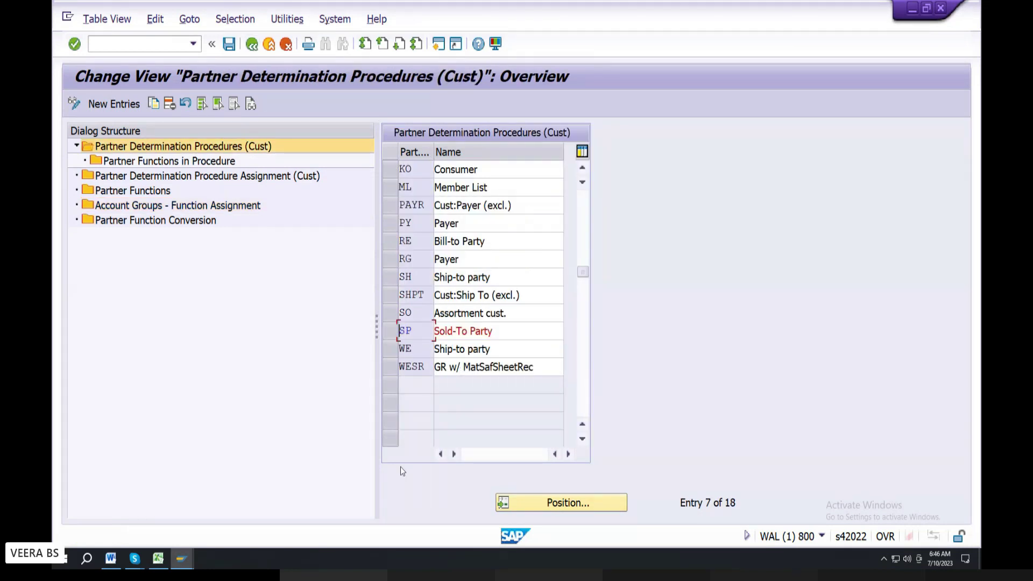
pyautogui.click(391, 331)
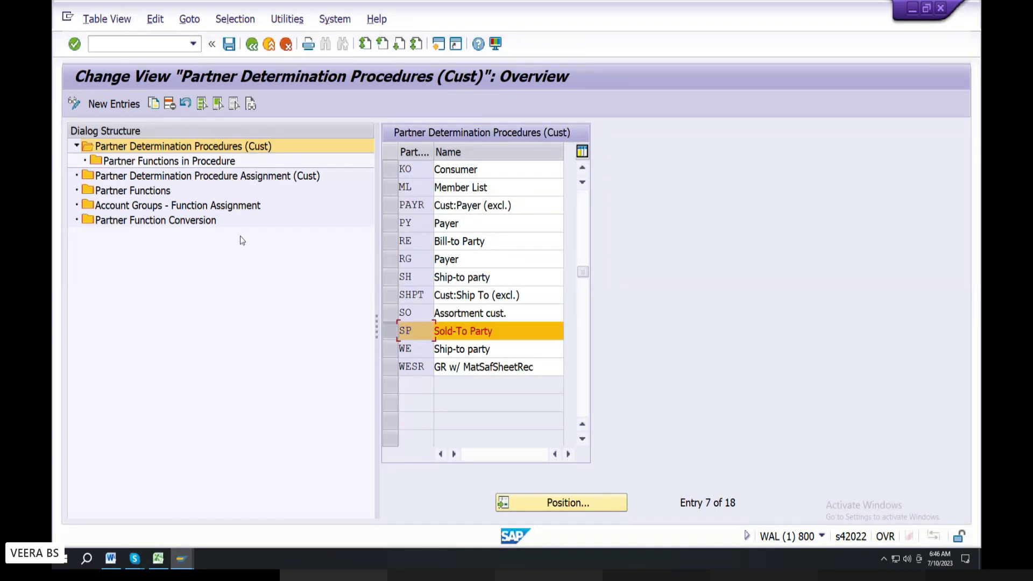
pyautogui.doubleClick(200, 176)
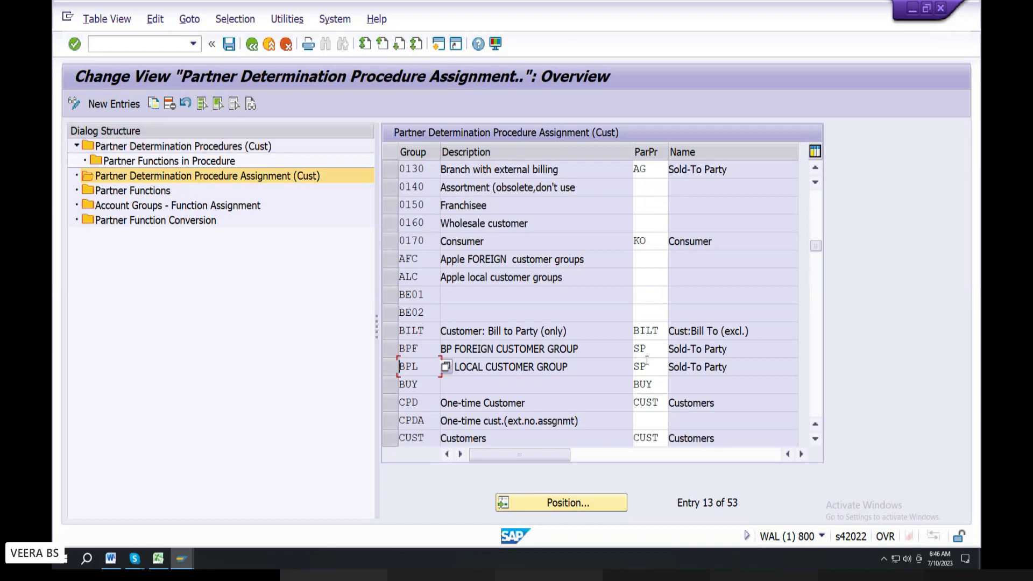
pyautogui.click(652, 353)
pyautogui.click(654, 363)
pyautogui.doubleClick(652, 364)
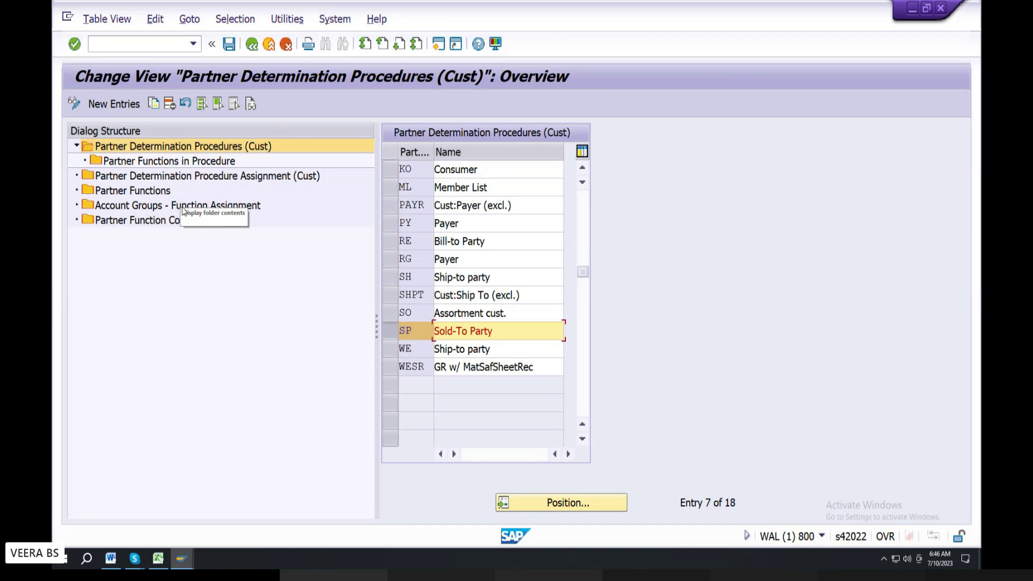
pyautogui.doubleClick(183, 209)
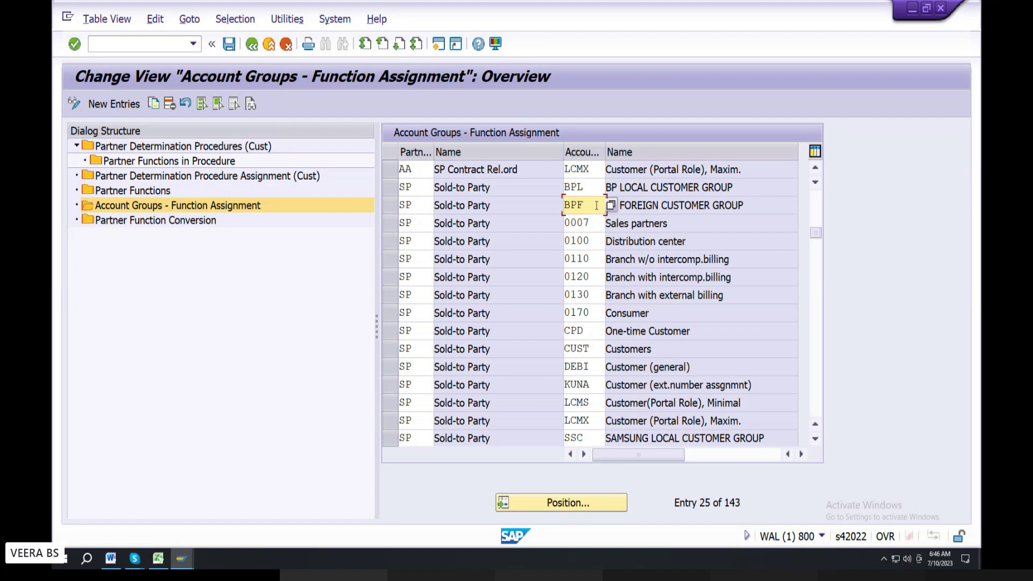
pyautogui.click(230, 44)
pyautogui.doubleClick(183, 146)
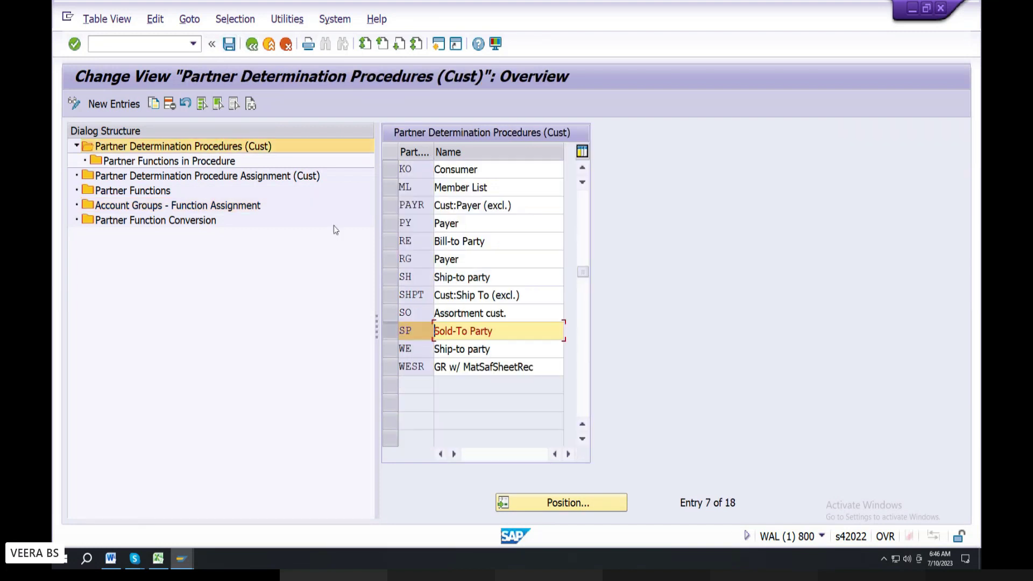
# Step: Select the SH Ship-to party procedure, assign SH to groups BPF and BPL in the customer procedure assignment, and save
pyautogui.click(403, 329)
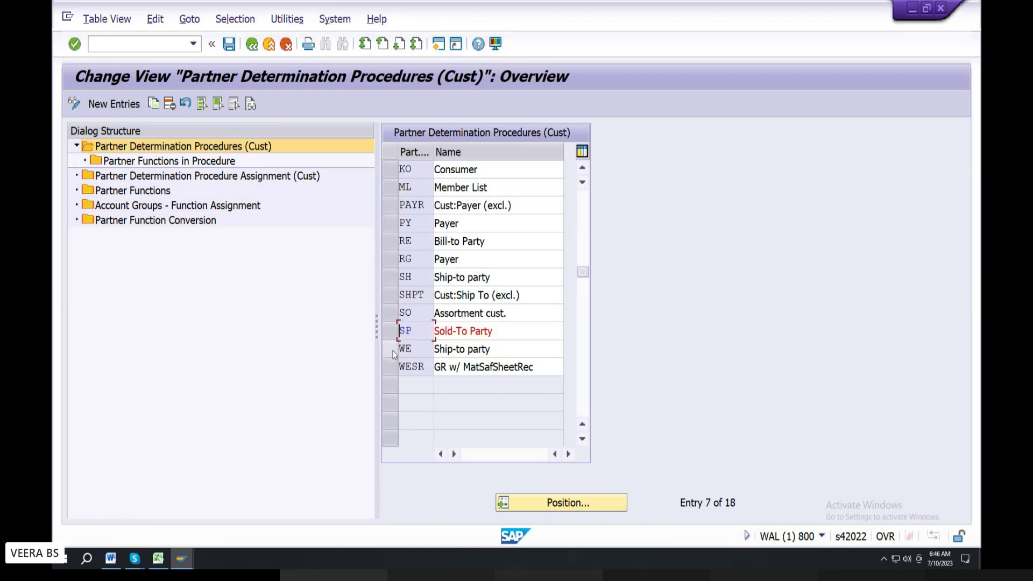
pyautogui.click(390, 277)
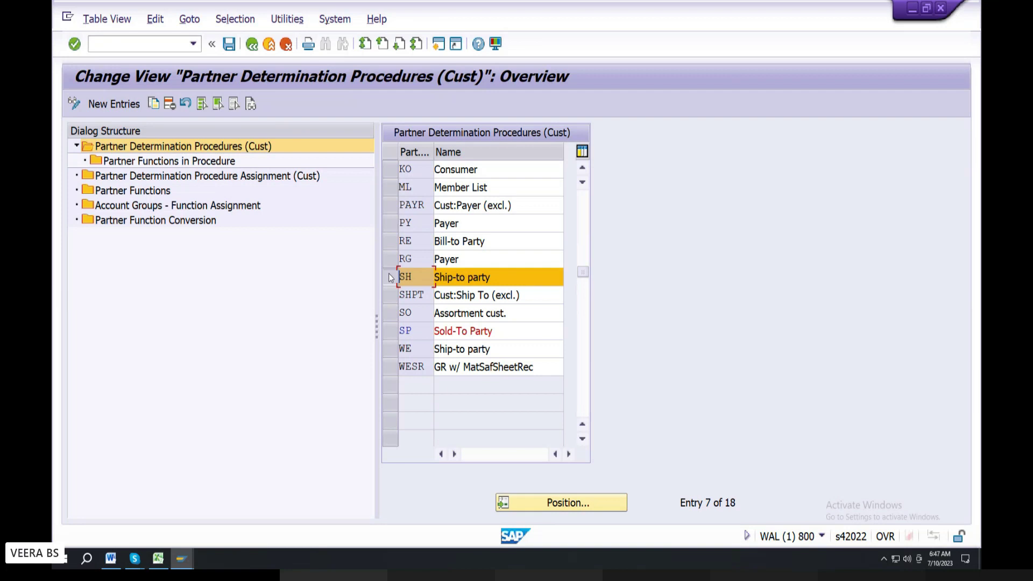
pyautogui.click(190, 177)
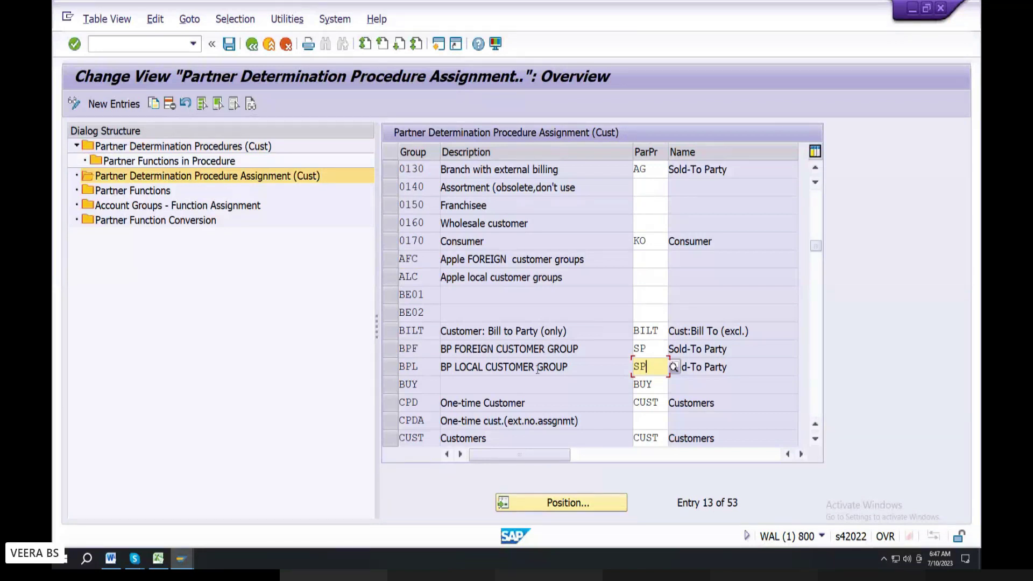
pyautogui.moveTo(647, 350); pyautogui.dragTo(598, 350)
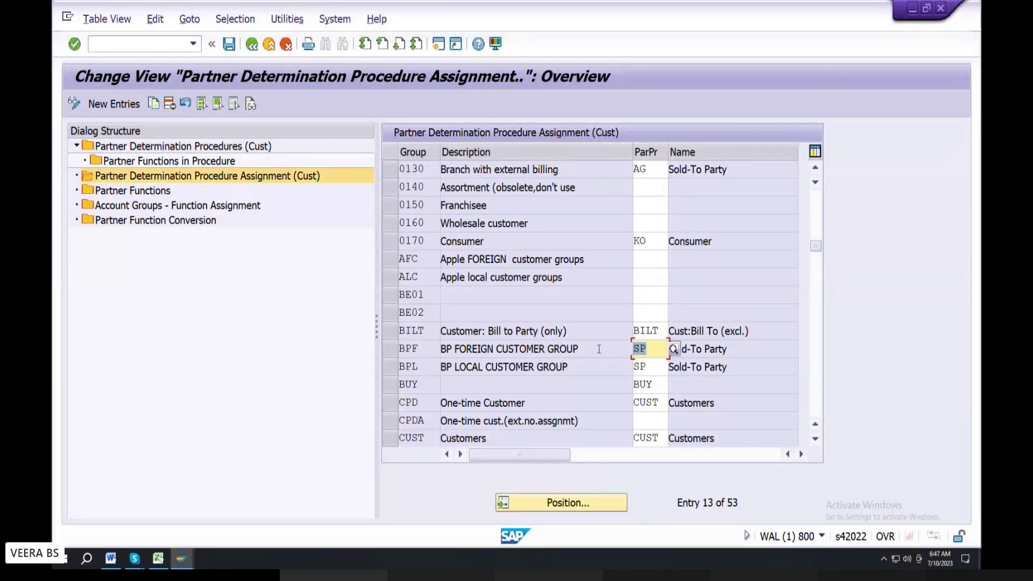
pyautogui.write('sh')
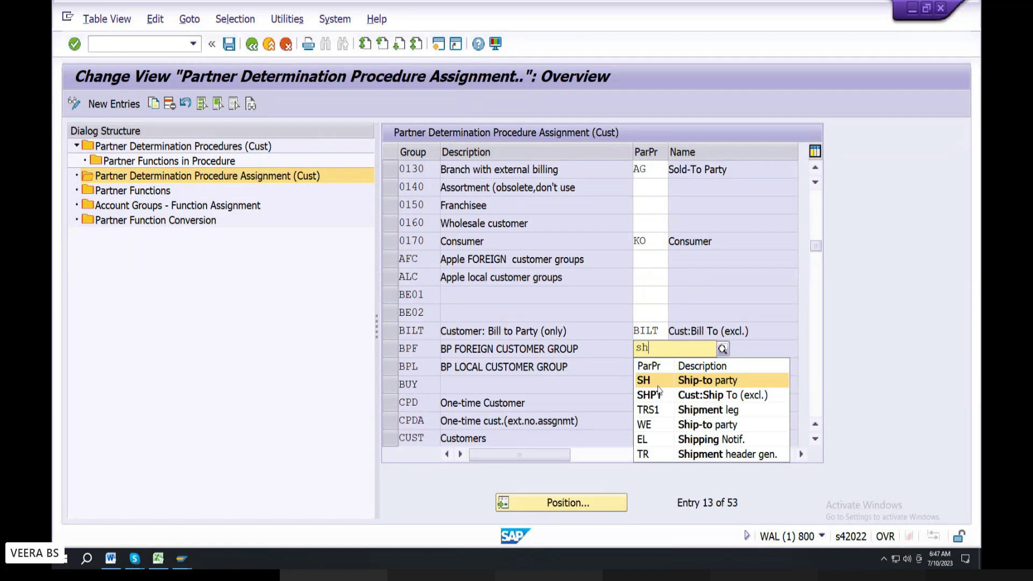
pyautogui.click(648, 381)
pyautogui.moveTo(648, 367); pyautogui.dragTo(591, 367)
pyautogui.write('sh')
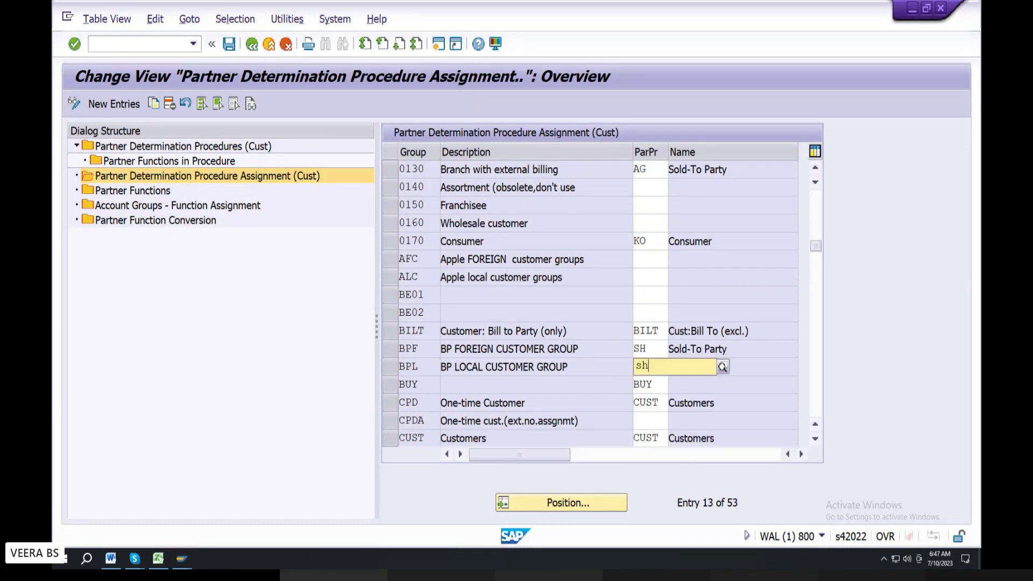
pyautogui.click(649, 396)
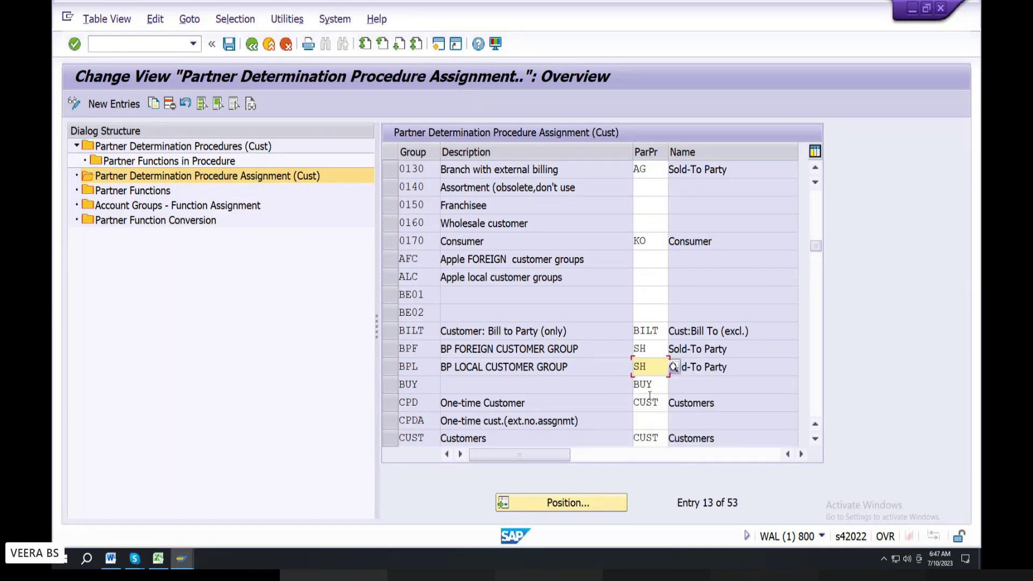
pyautogui.press('Return')
pyautogui.click(229, 43)
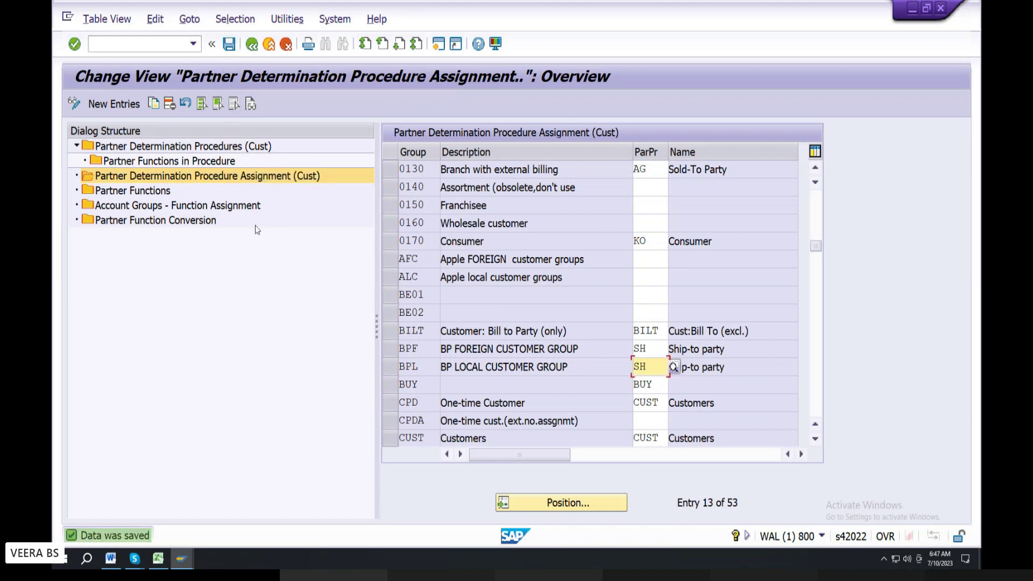
pyautogui.click(251, 44)
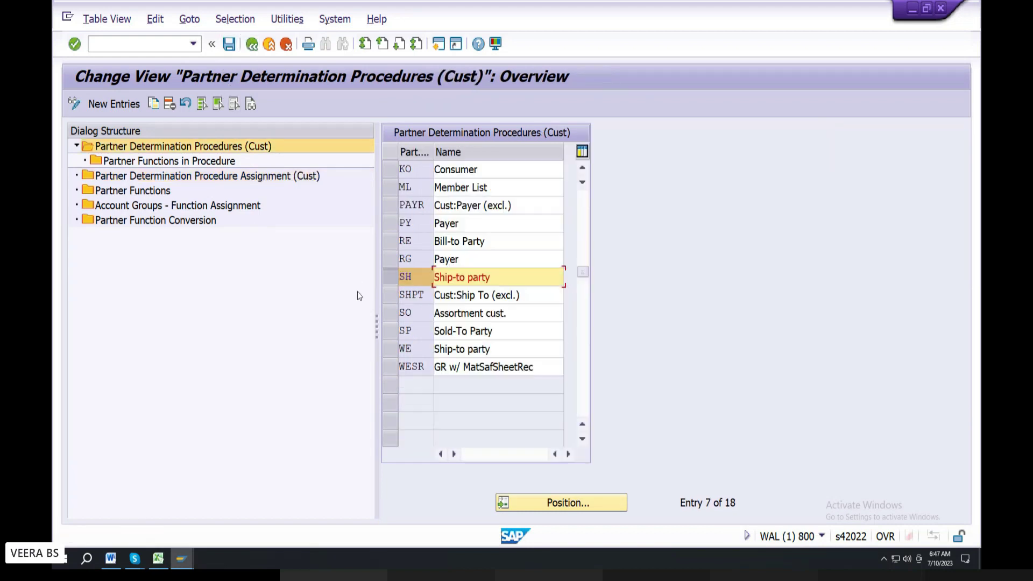
# Step: For procedure SH, set the account group of the first SH Ship-to Party row in Account Groups - Function Assignment to BPL
pyautogui.click(390, 281)
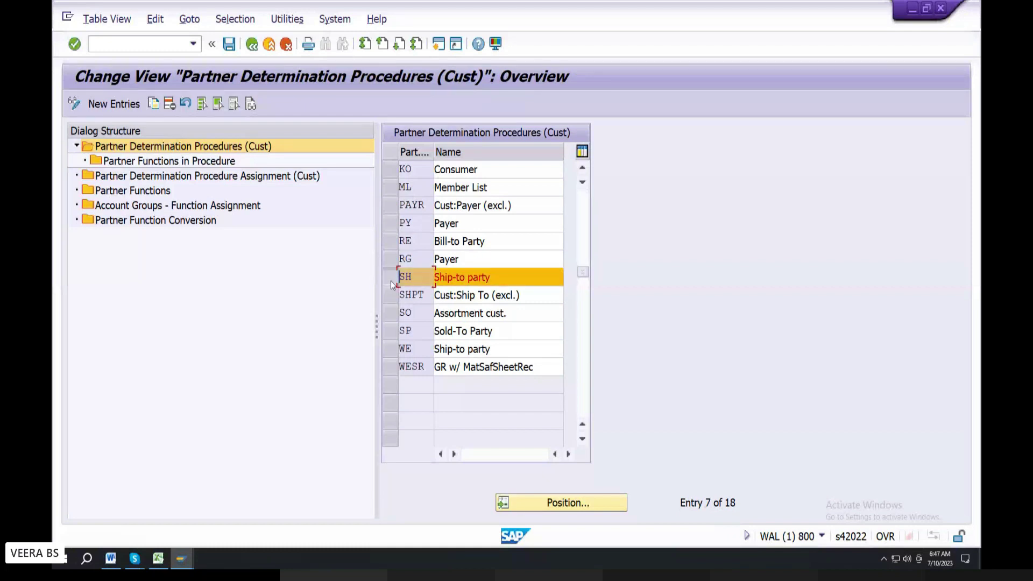
pyautogui.doubleClick(200, 209)
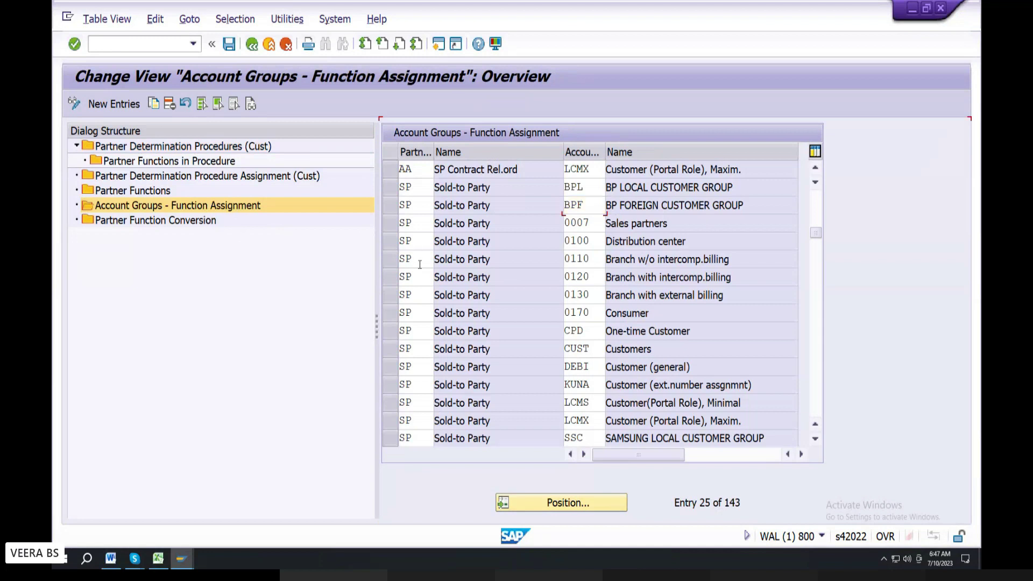
pyautogui.scroll(-5, 422, 266)
pyautogui.scroll(-12, 426, 285)
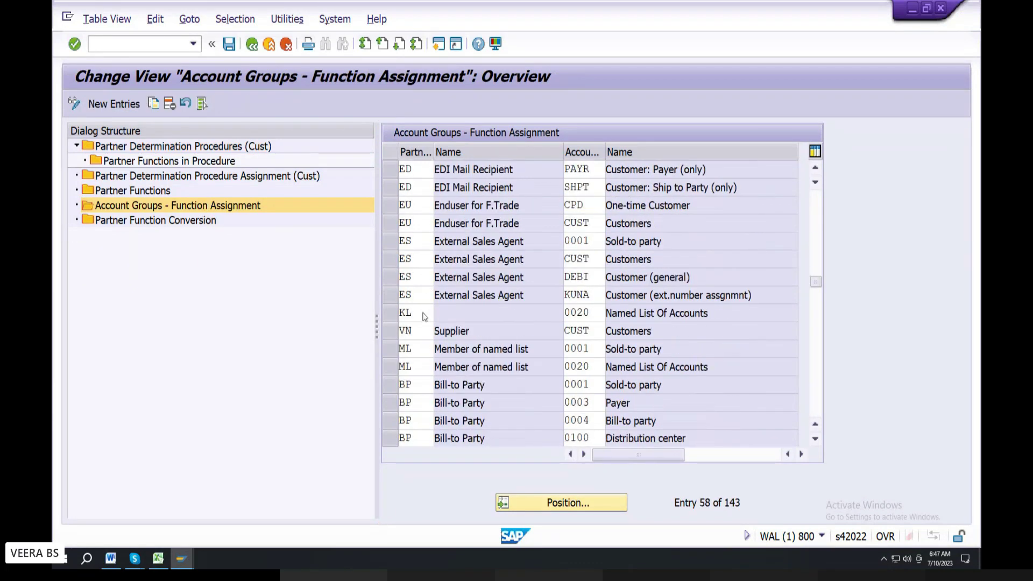
pyautogui.scroll(-8, 422, 317)
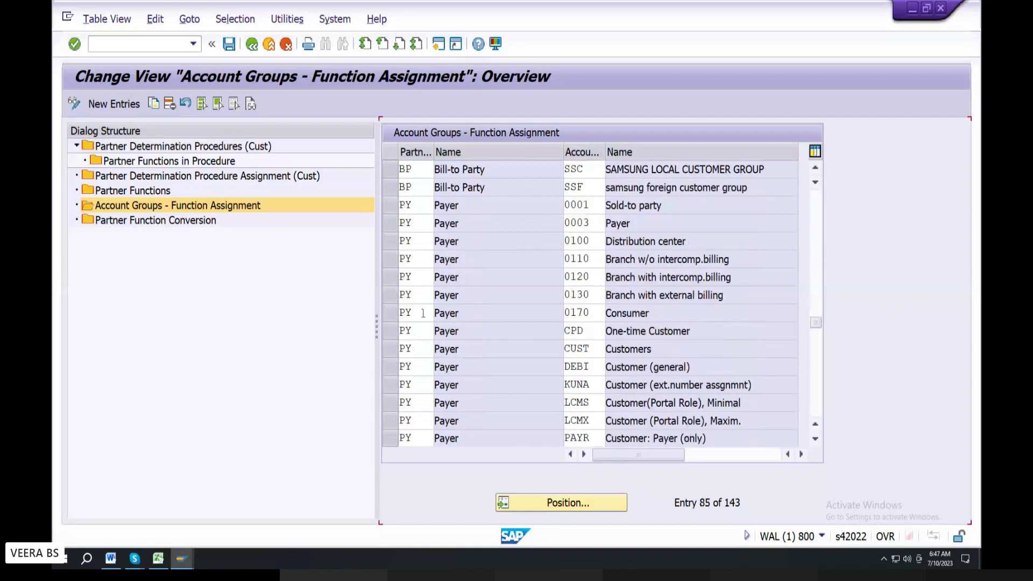
pyautogui.scroll(-7, 423, 313)
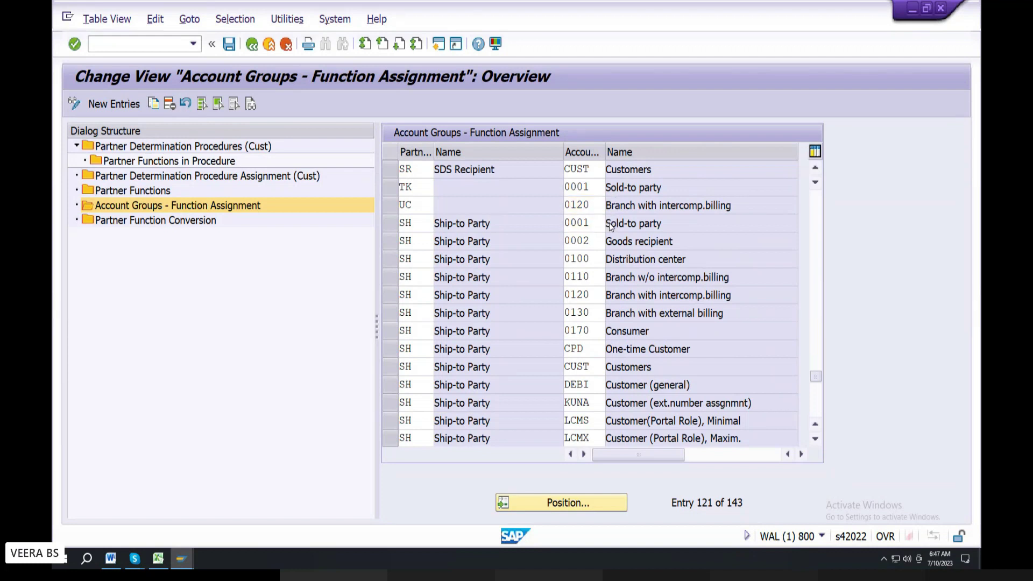
pyautogui.press('F4')
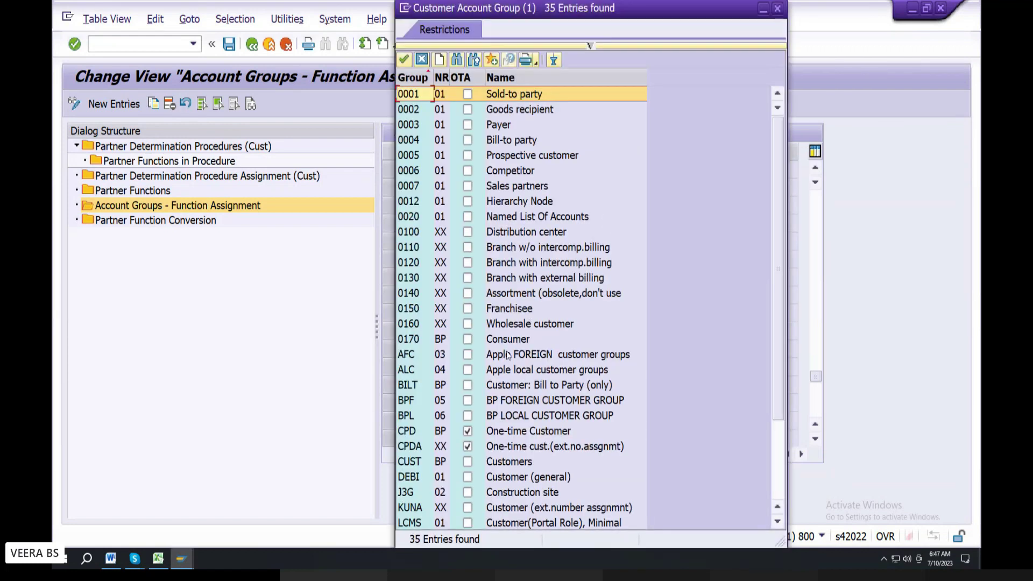
pyautogui.click(510, 420)
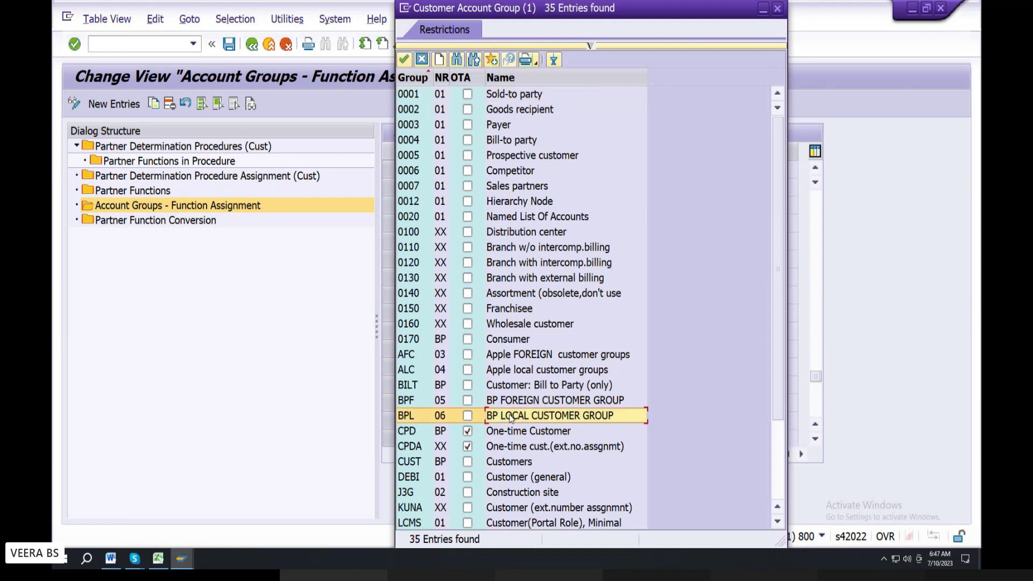
pyautogui.doubleClick(510, 419)
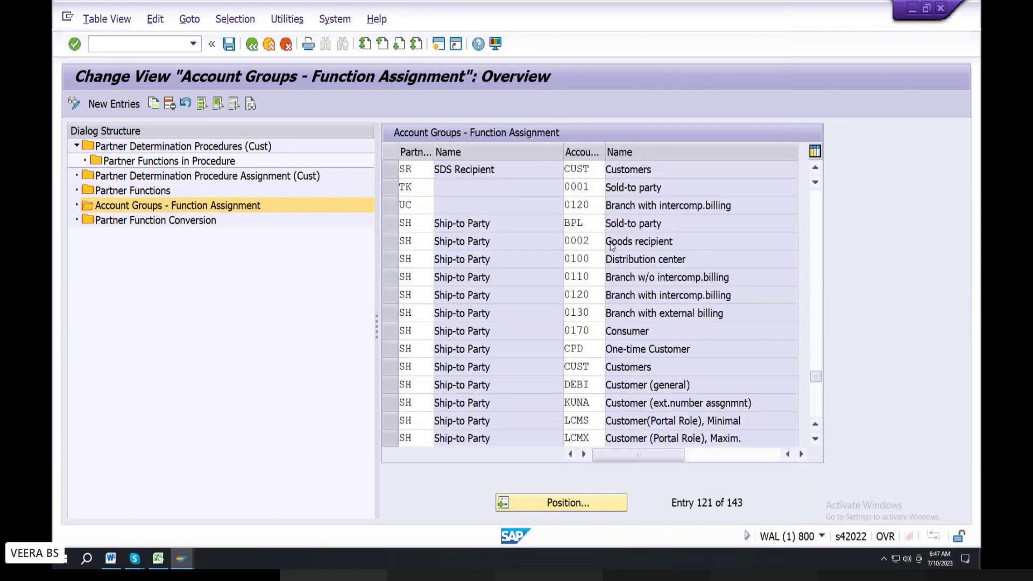
# Step: Set the account group of the second SH Ship-to Party row to BPF, save, and return to the partner determination procedures
pyautogui.press('F4')
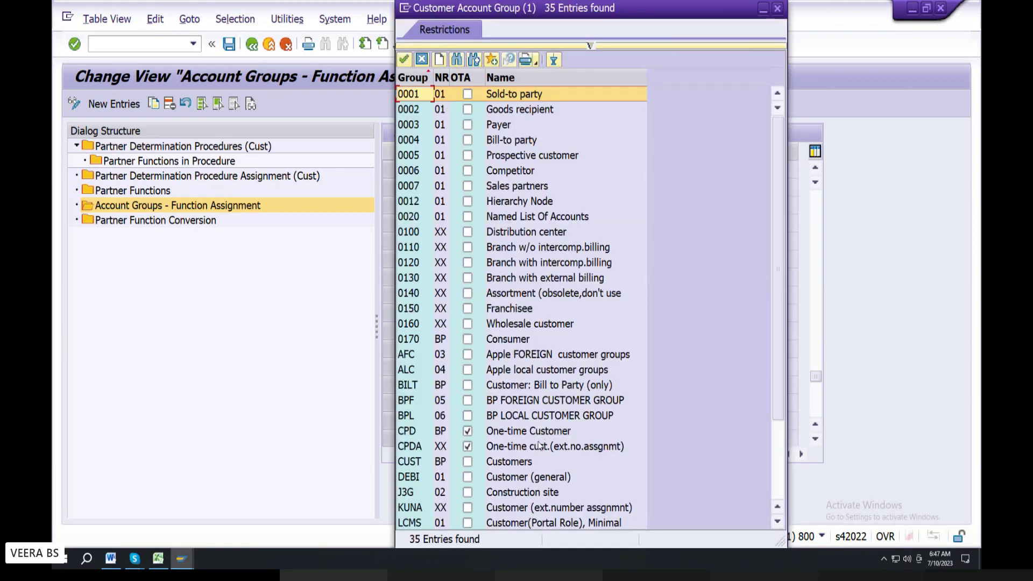
pyautogui.doubleClick(525, 400)
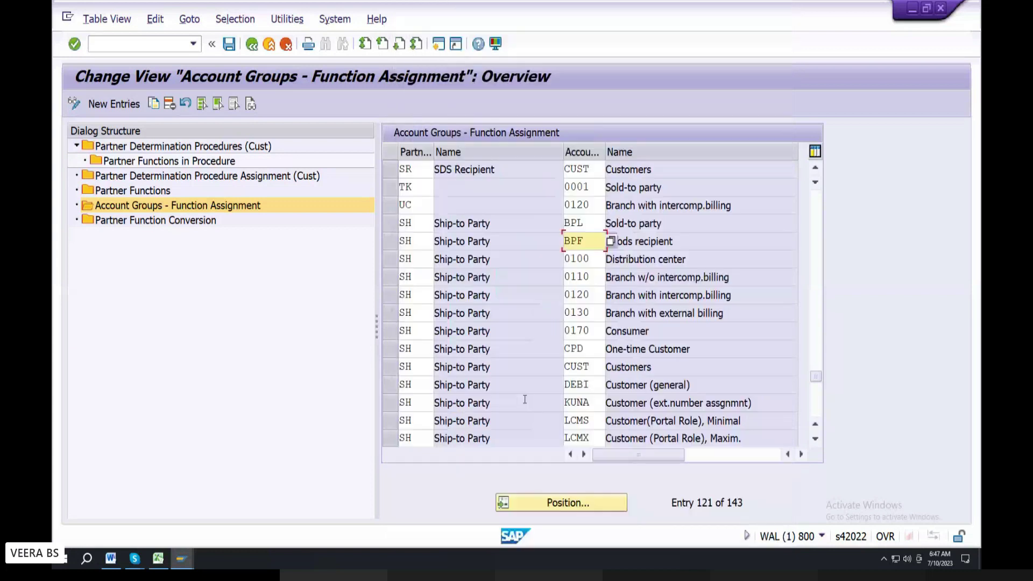
pyautogui.press('Return')
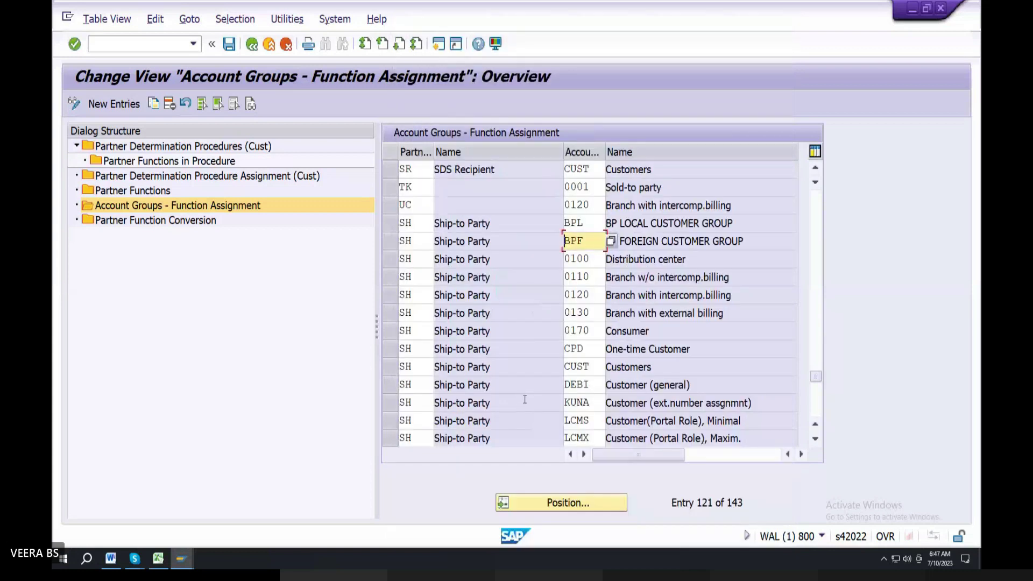
pyautogui.hotkey('ctrl', 's')
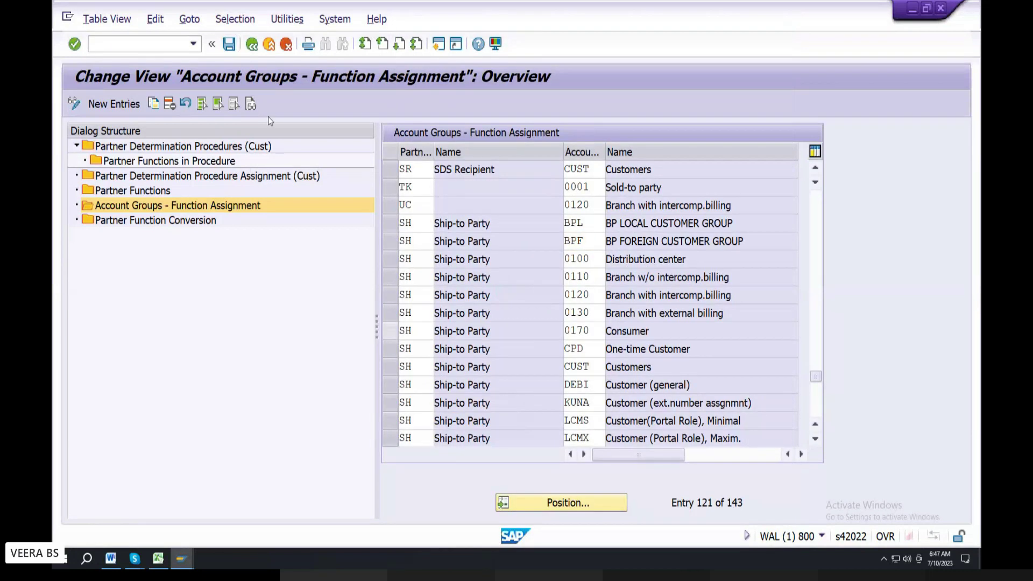
pyautogui.click(251, 43)
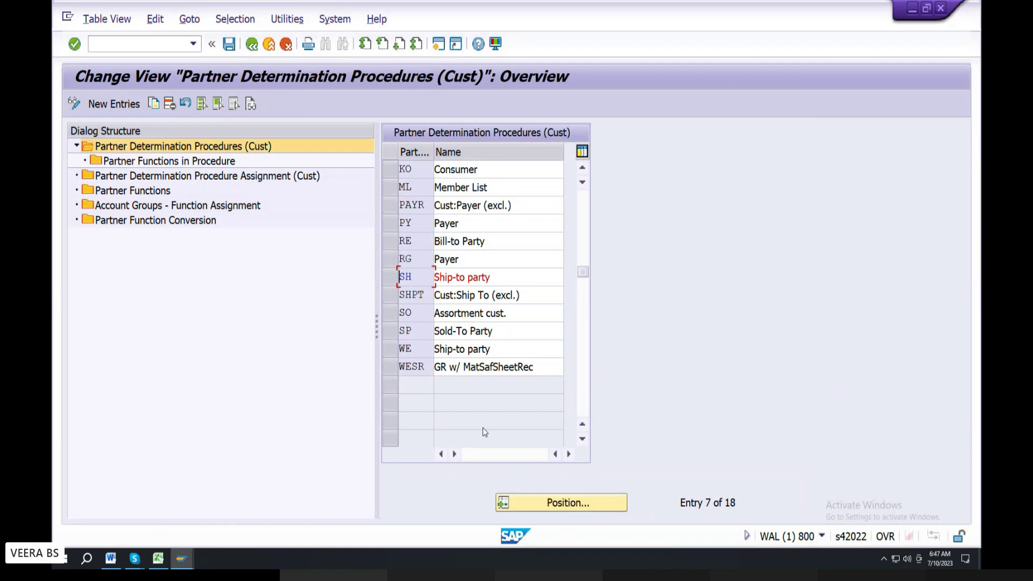
# Step: Select the BP Bill-to Party procedure and assign BP to group BPF in the customer procedure assignment
pyautogui.scroll(2, 437, 346)
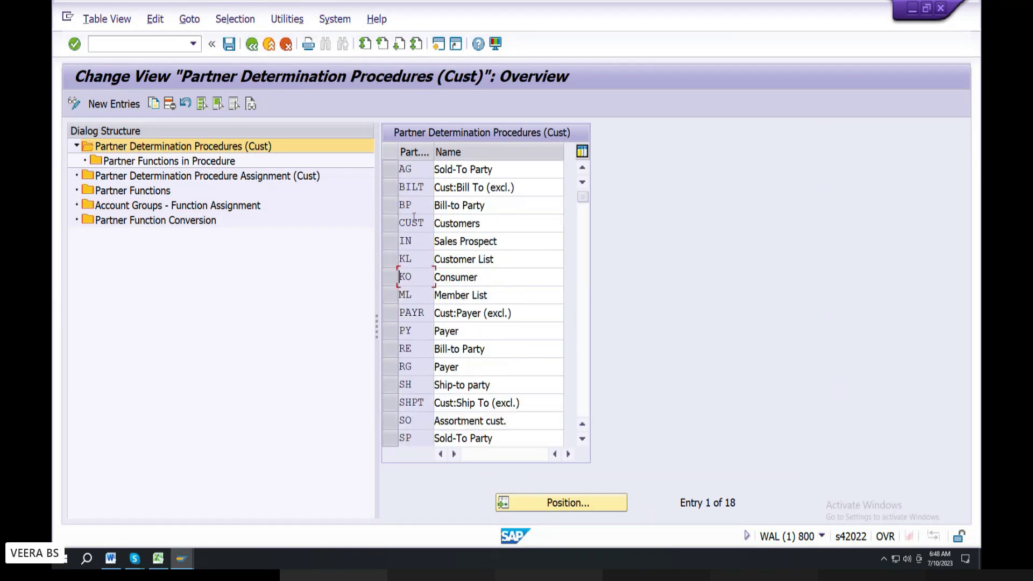
pyautogui.click(391, 206)
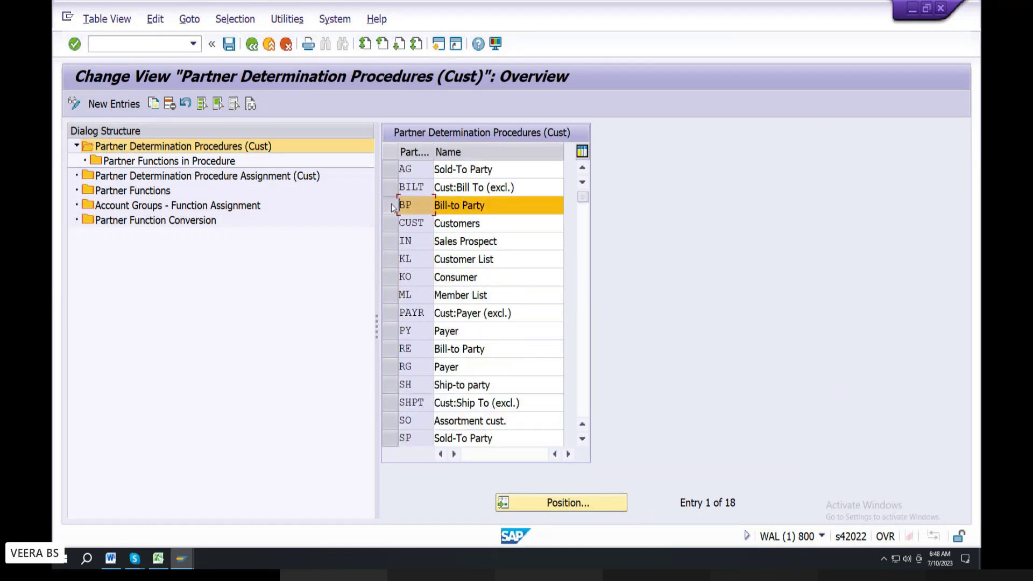
pyautogui.doubleClick(230, 177)
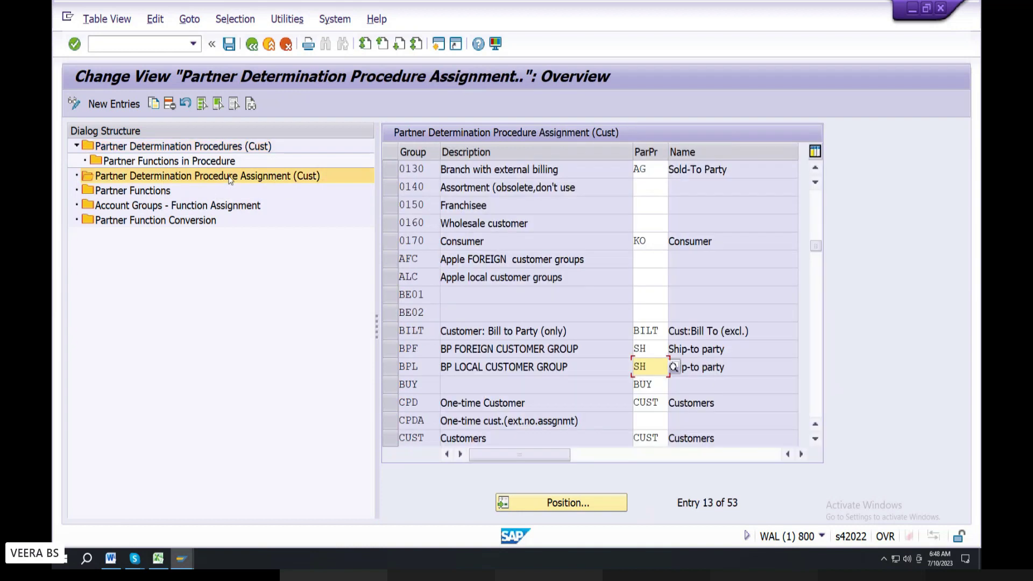
pyautogui.scroll(-2, 455, 356)
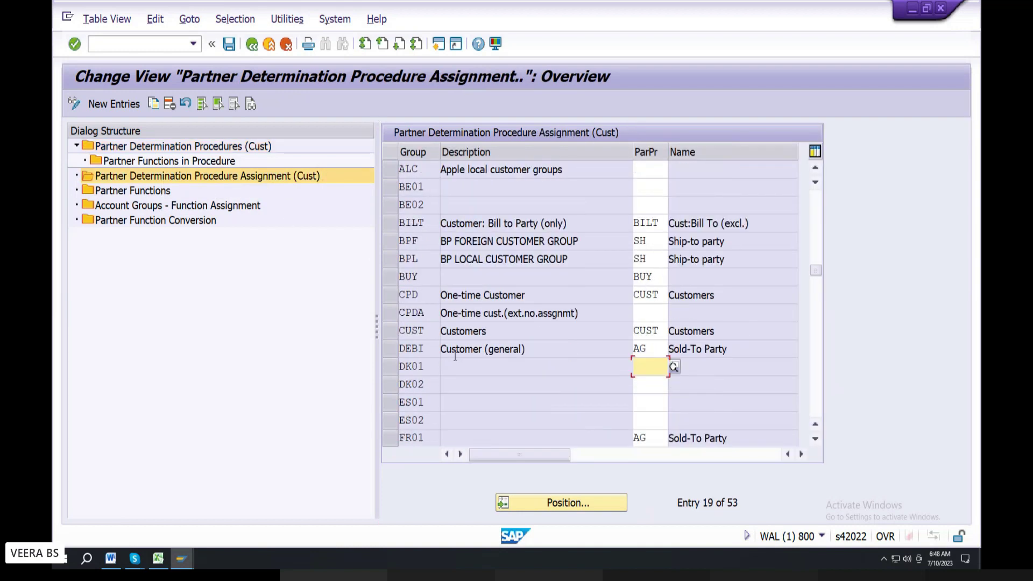
pyautogui.click(655, 242)
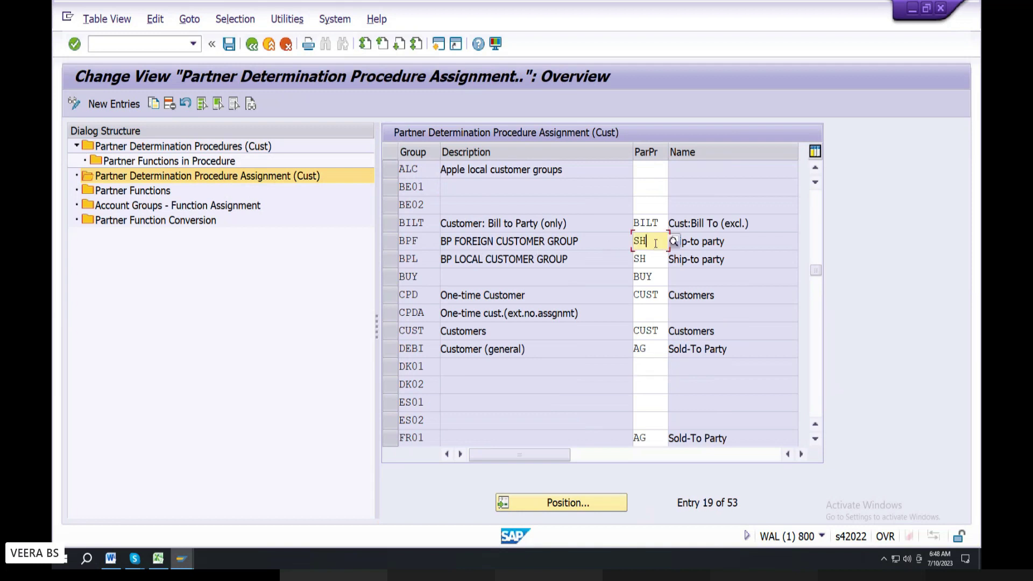
pyautogui.moveTo(655, 243); pyautogui.dragTo(581, 243)
pyautogui.write('bp')
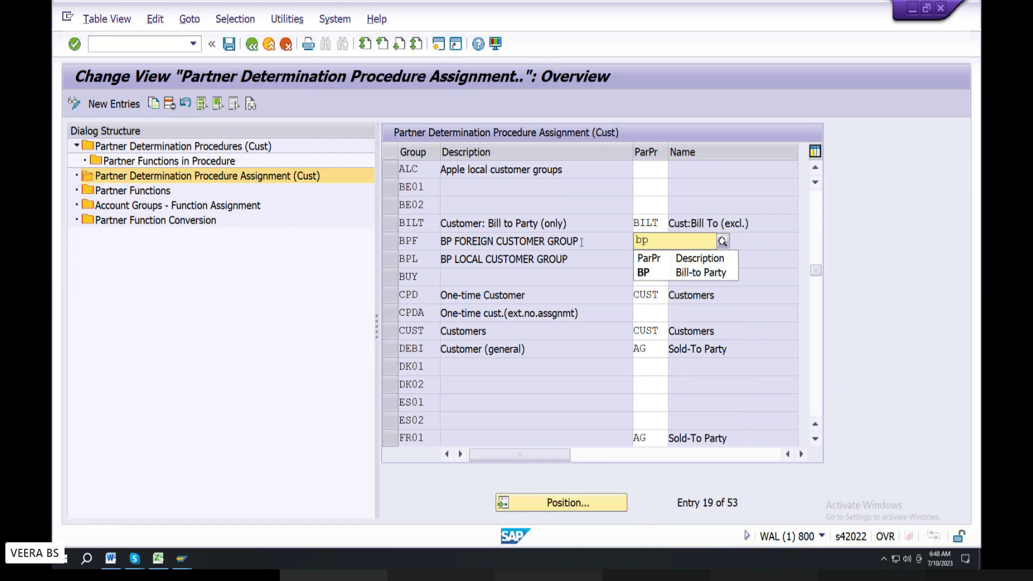
pyautogui.click(657, 272)
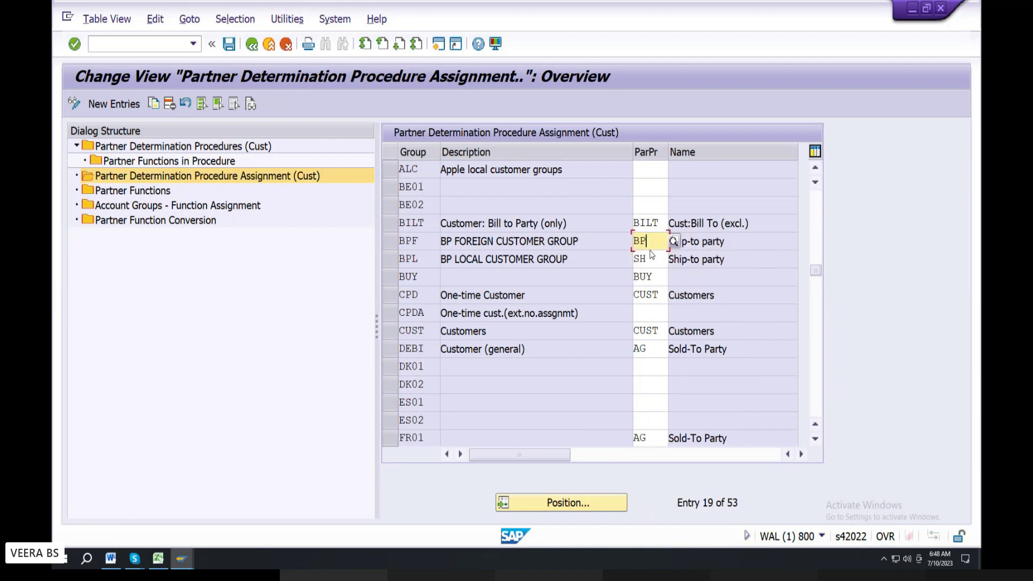
# Step: Assign procedure BP to group BPL, save, and return to the partner determination procedures
pyautogui.click(657, 260)
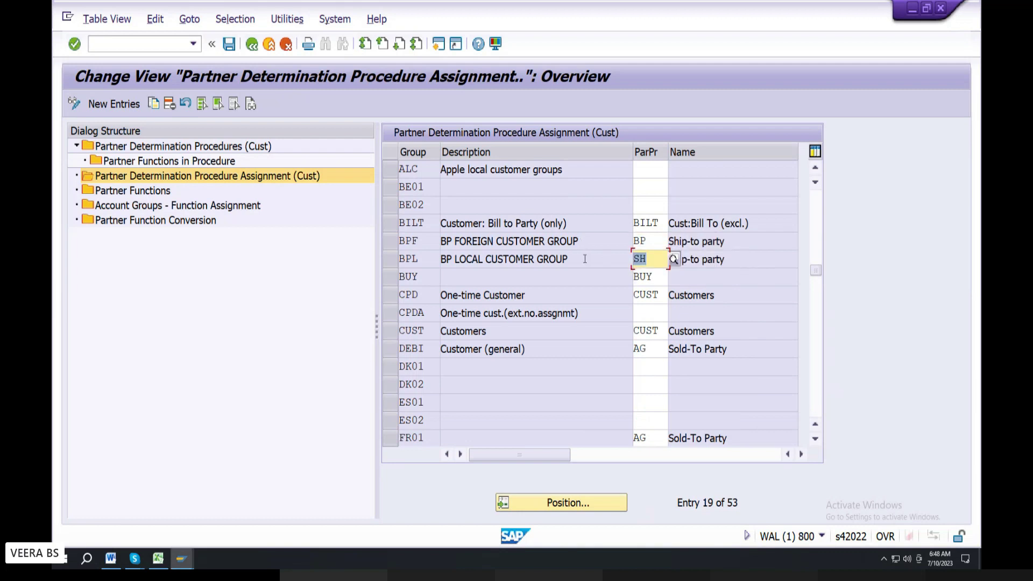
pyautogui.write('bp')
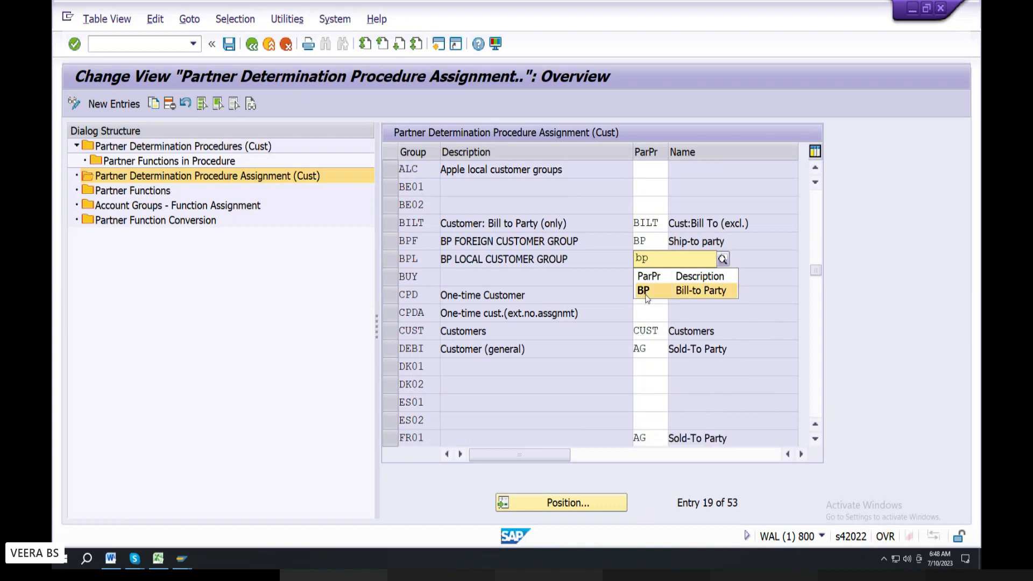
pyautogui.click(646, 294)
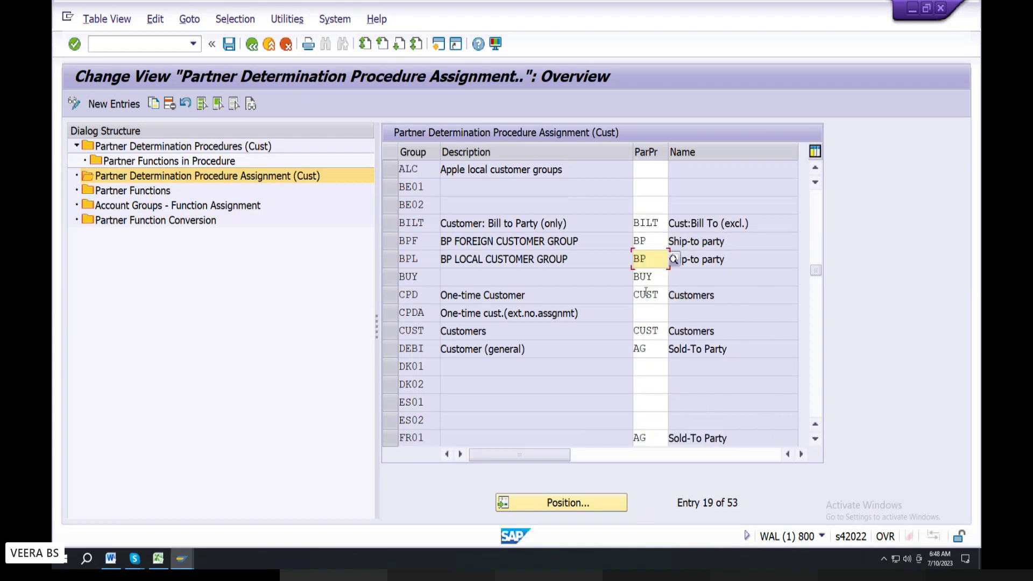
pyautogui.press('Return')
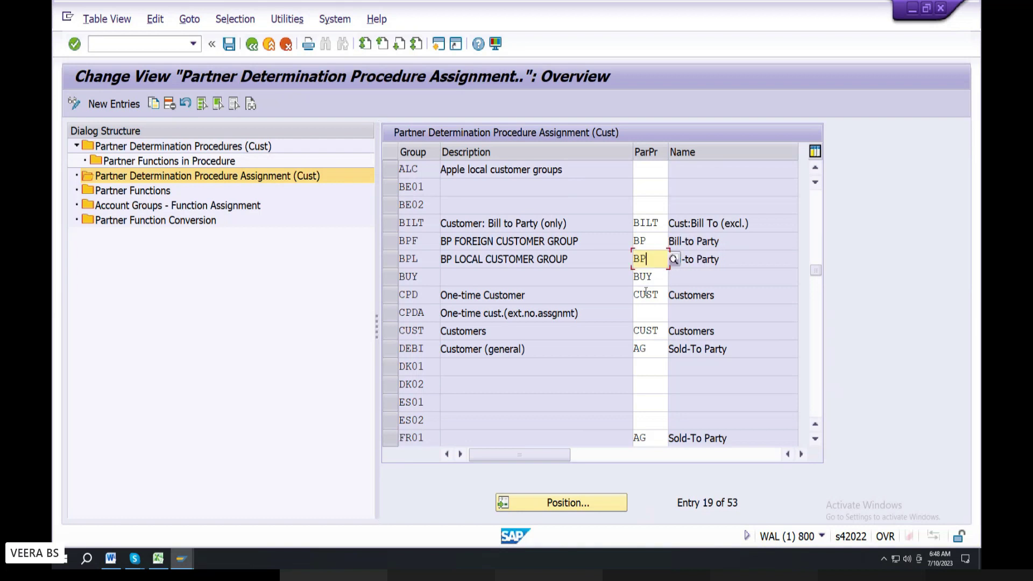
pyautogui.click(295, 232)
pyautogui.hotkey('ctrl', 's')
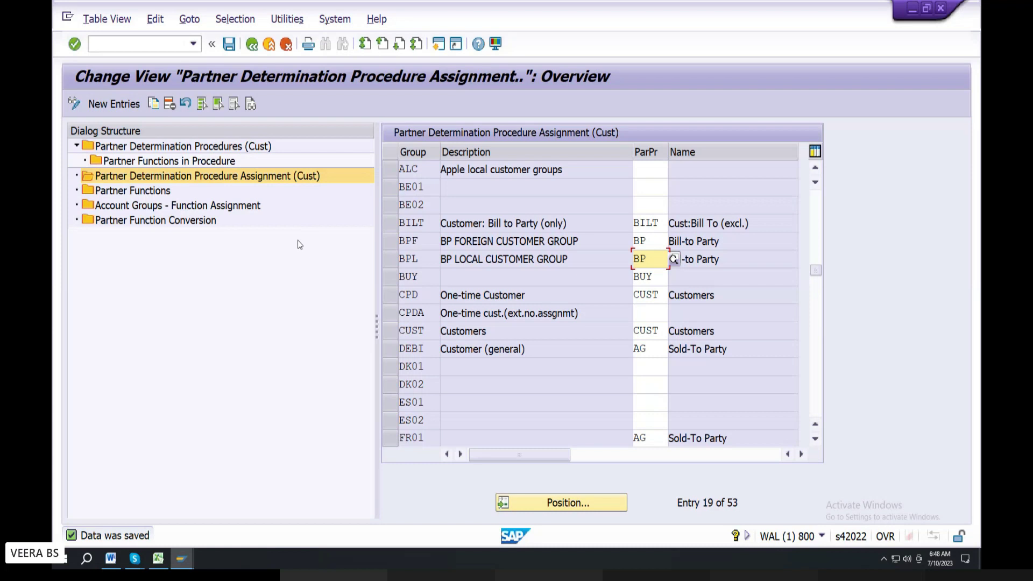
pyautogui.click(252, 44)
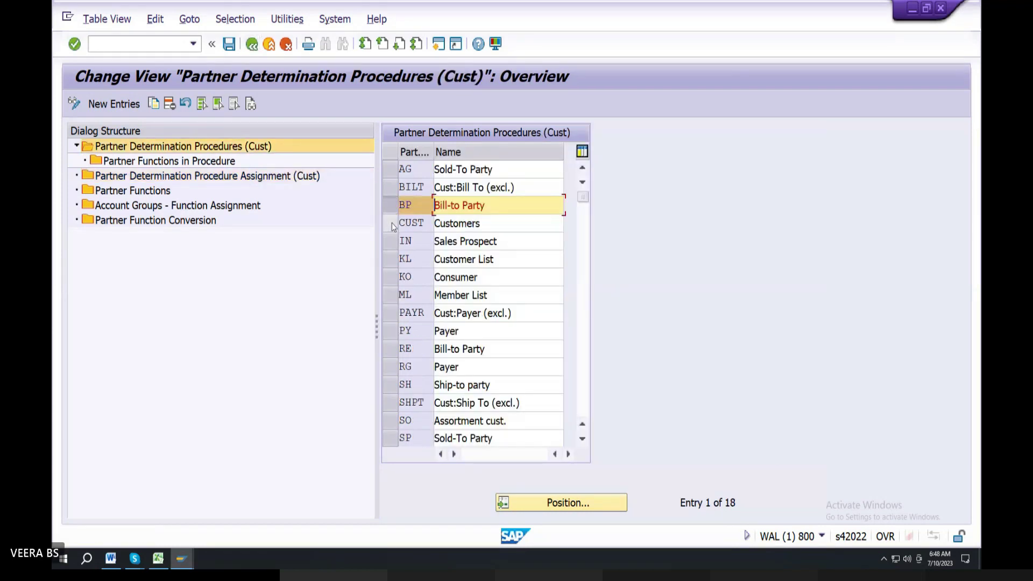
# Step: Set the account group of the first BP Bill-to Party row in Account Groups - Function Assignment to BPL
pyautogui.doubleClick(199, 206)
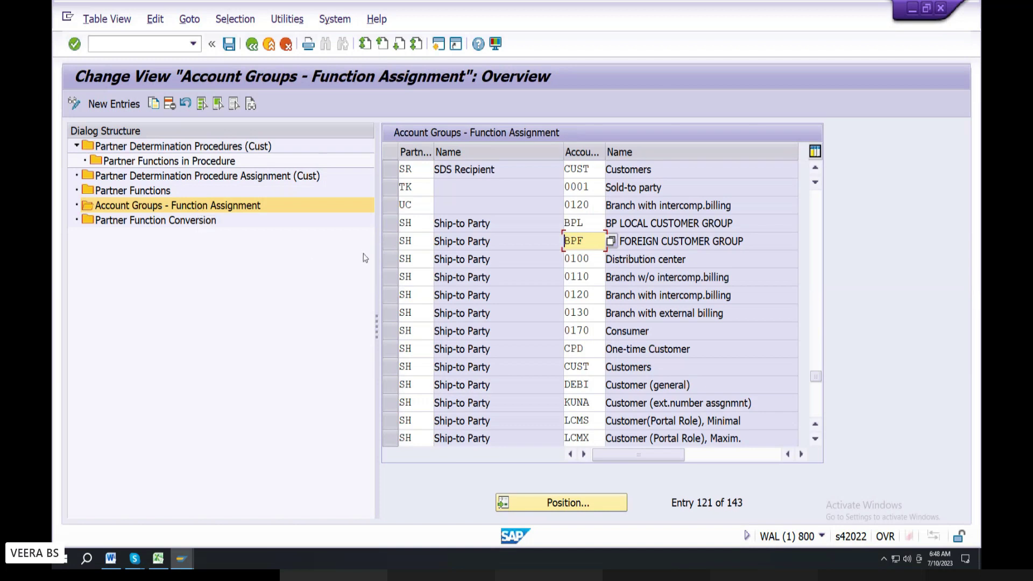
pyautogui.scroll(-5, 444, 323)
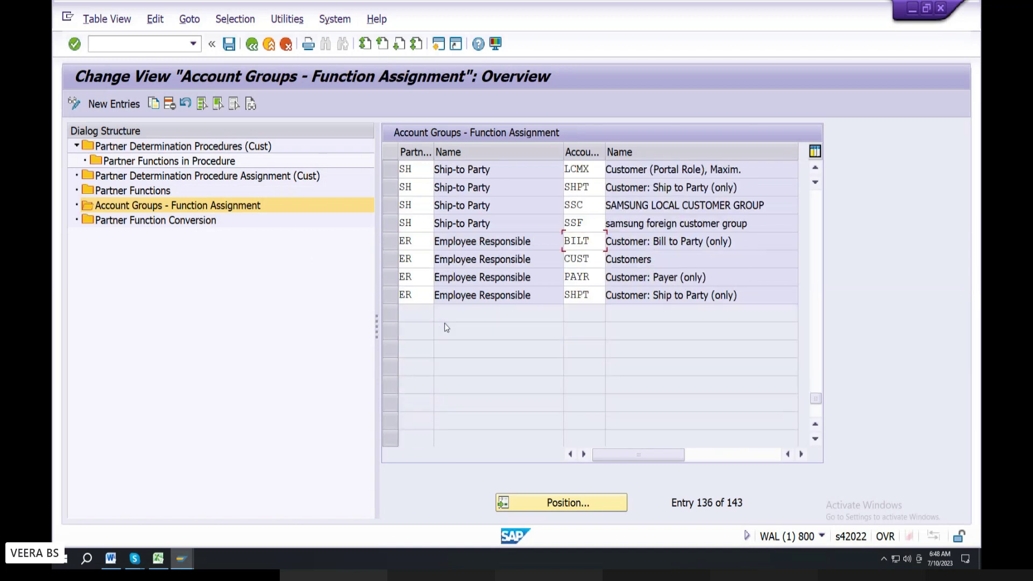
pyautogui.scroll(16, 444, 323)
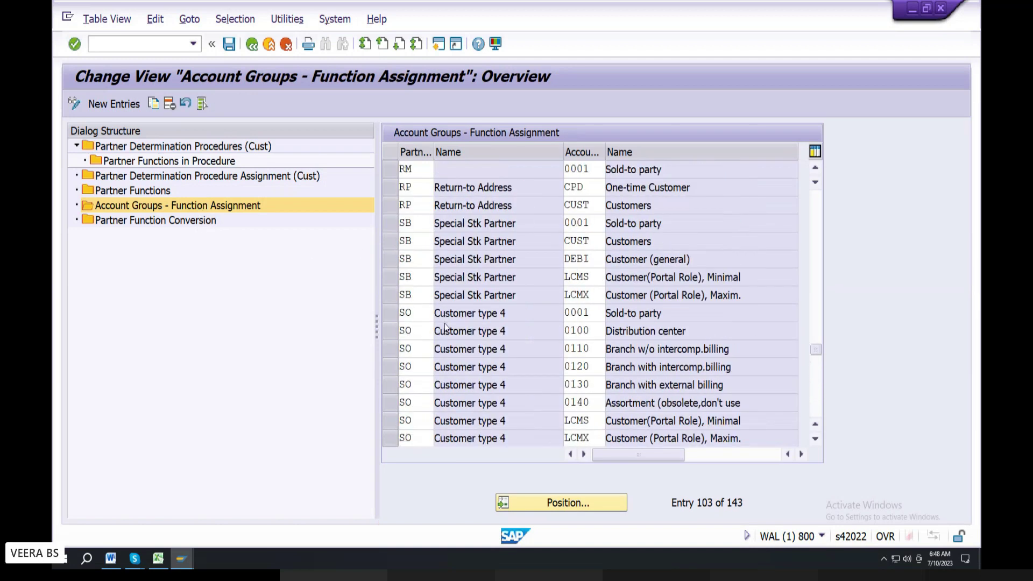
pyautogui.scroll(5, 444, 325)
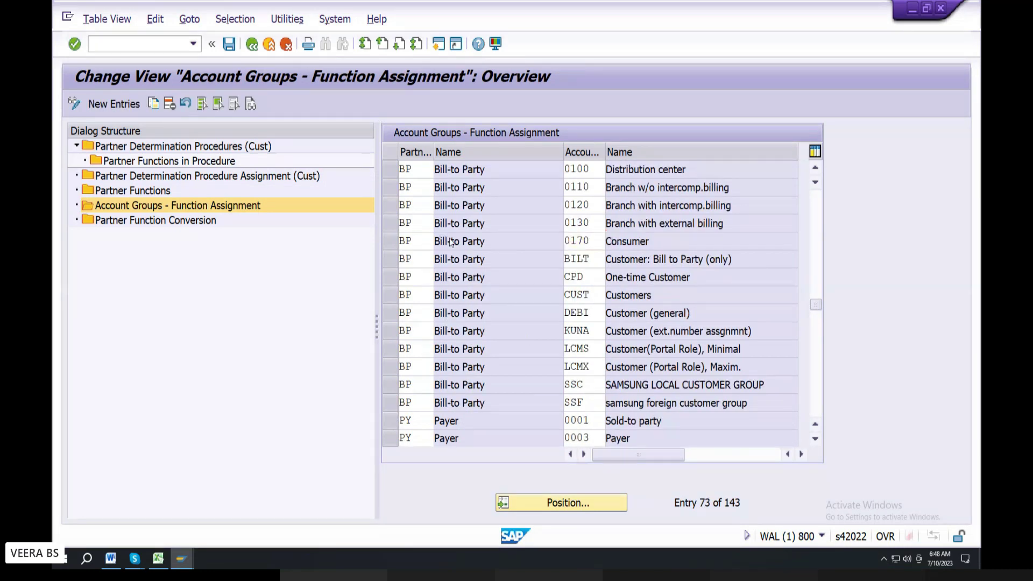
pyautogui.scroll(2, 450, 240)
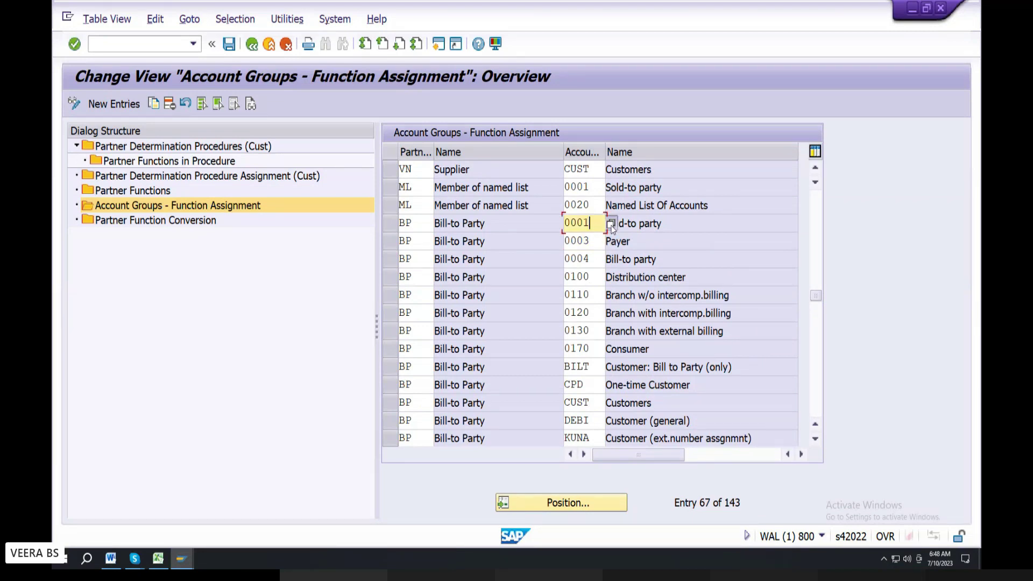
pyautogui.doubleClick(621, 253)
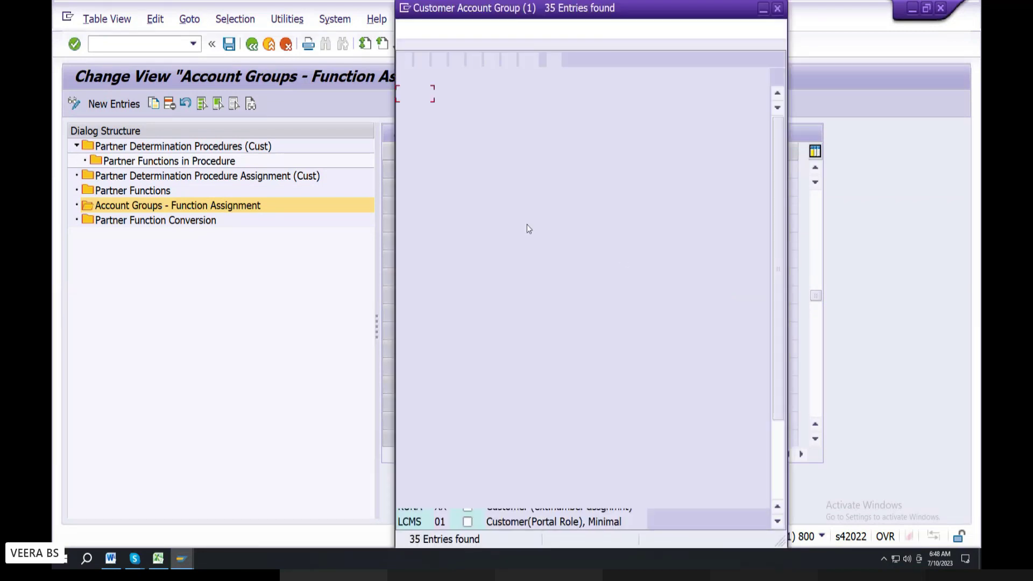
pyautogui.doubleClick(518, 417)
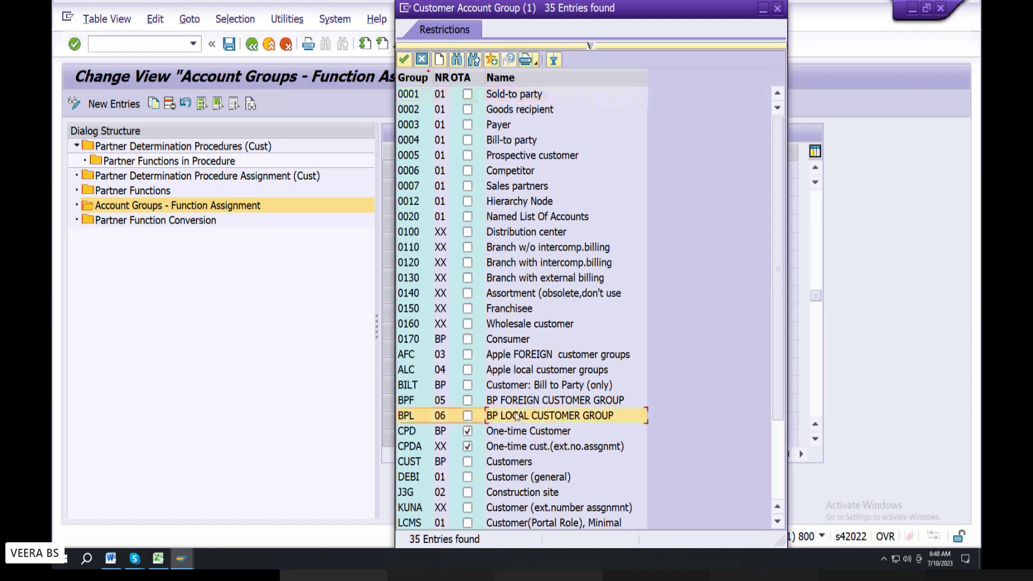
# Step: Set the account group of the second BP Bill-to Party row to BPF, save, and return to the partner determination procedures
pyautogui.click(610, 241)
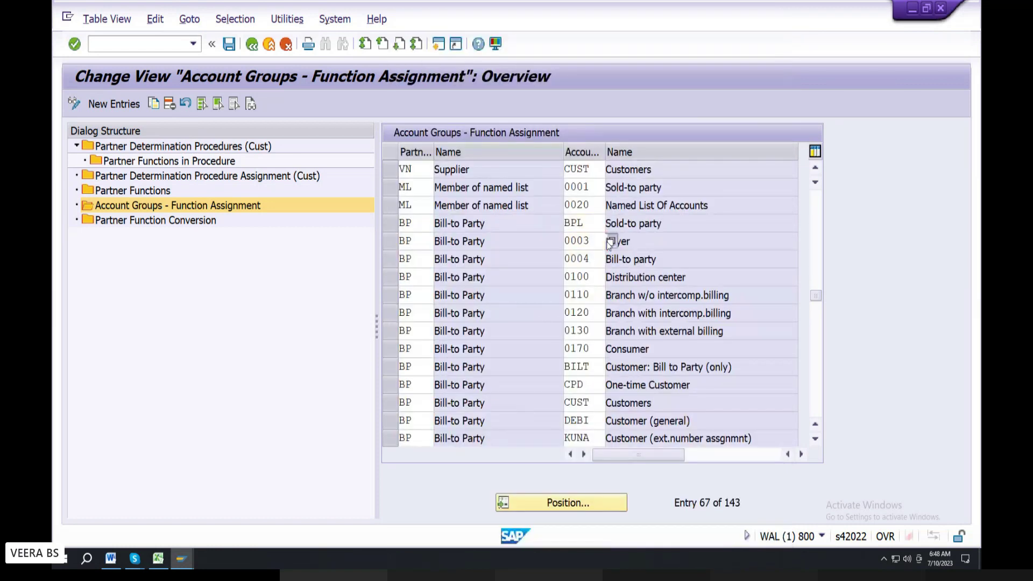
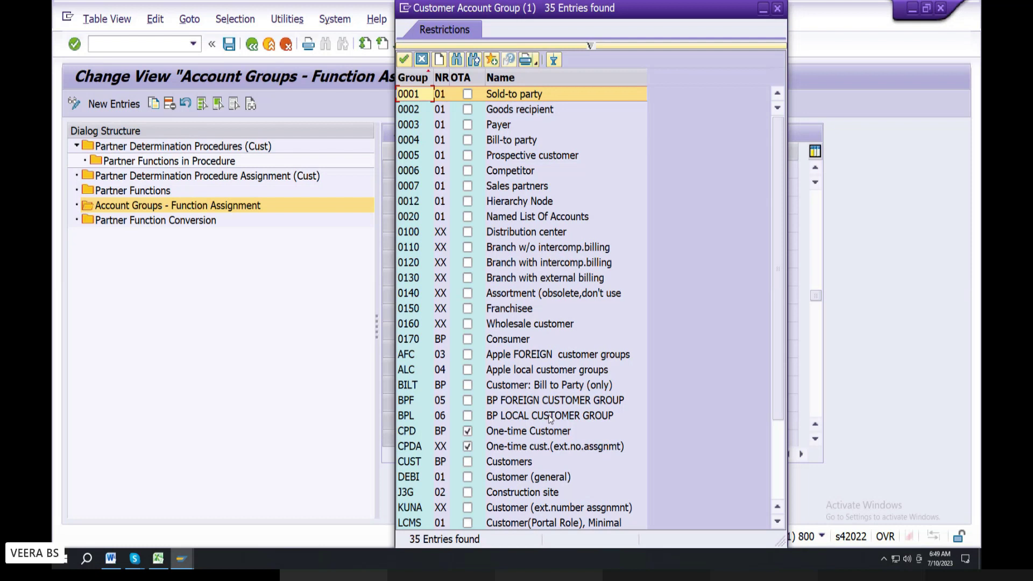
pyautogui.click(776, 9)
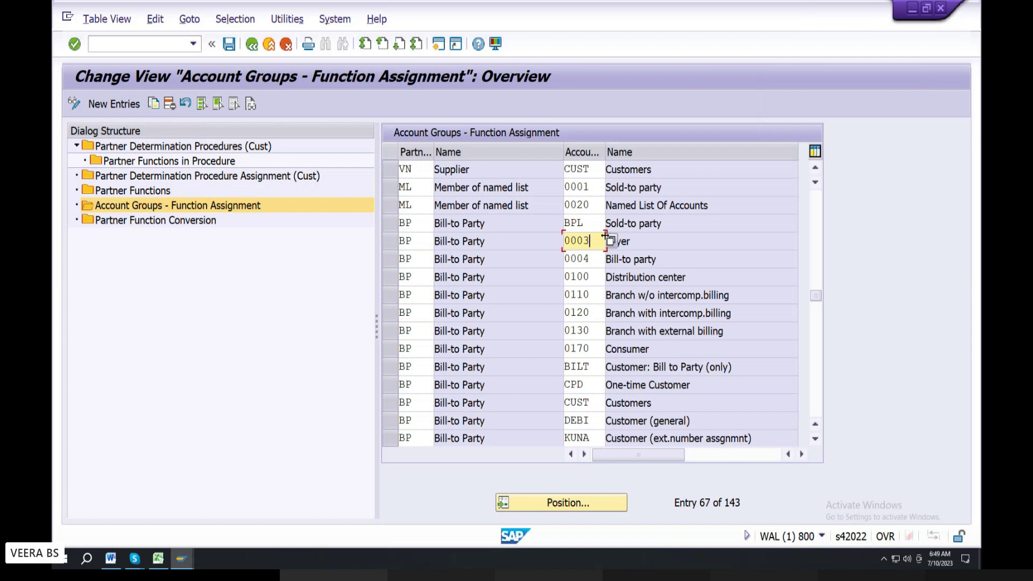
pyautogui.click(615, 404)
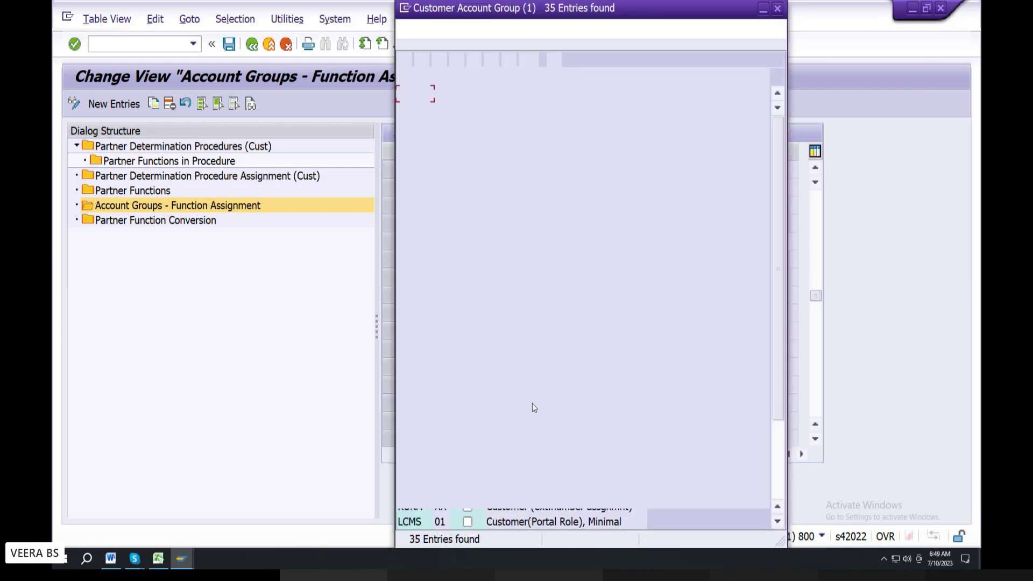
pyautogui.doubleClick(519, 401)
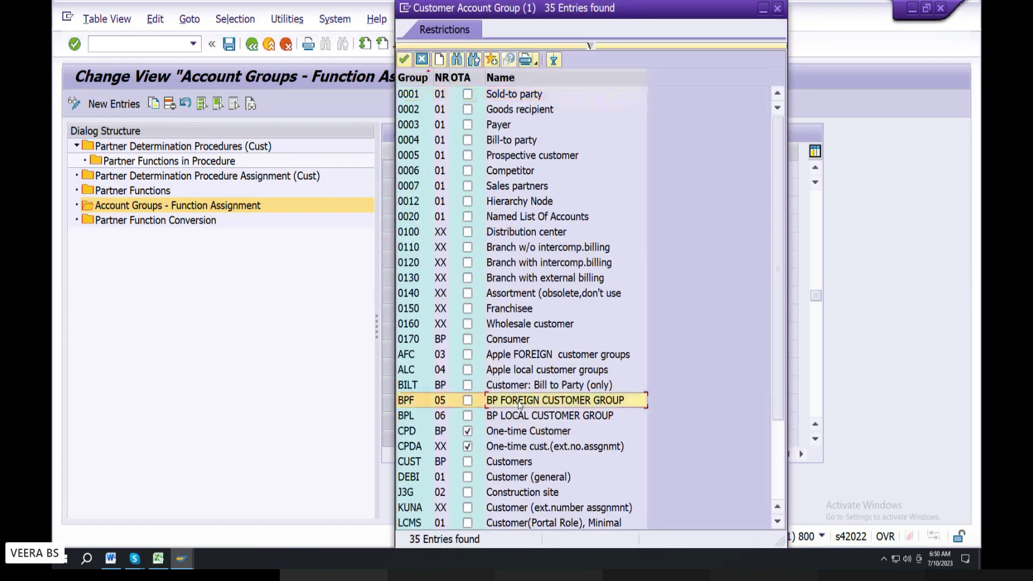
pyautogui.press('Return')
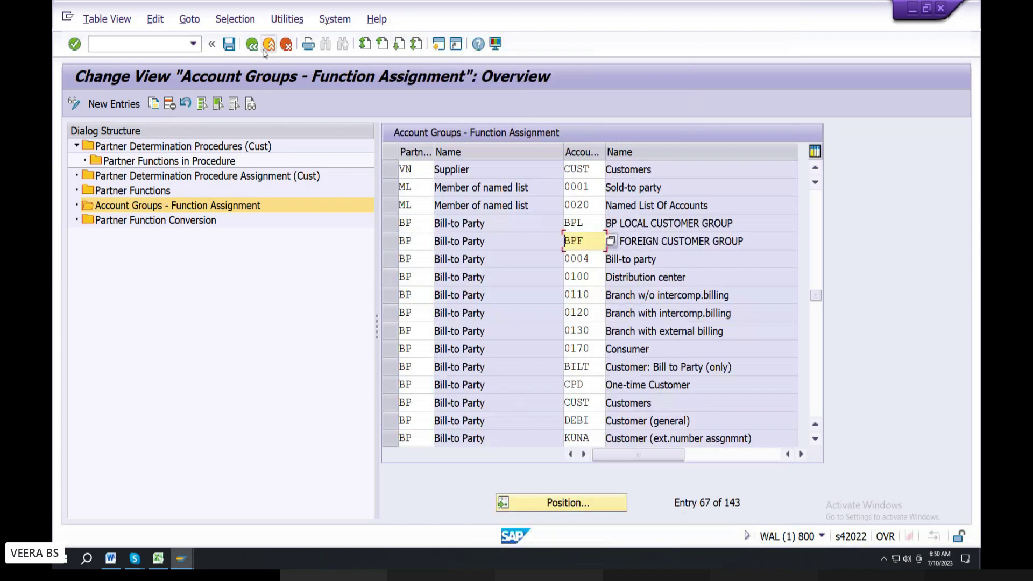
pyautogui.click(229, 44)
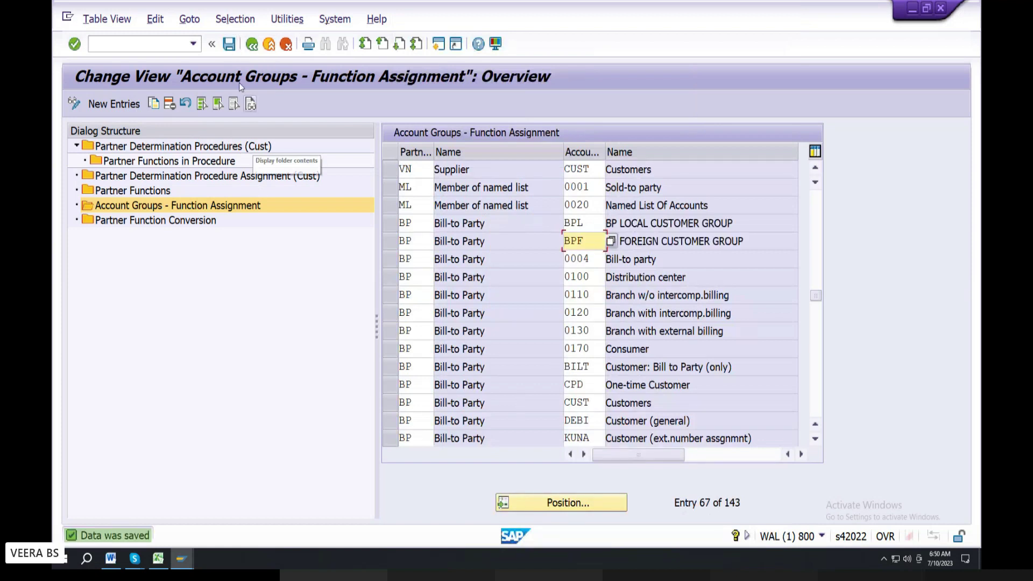
pyautogui.click(252, 45)
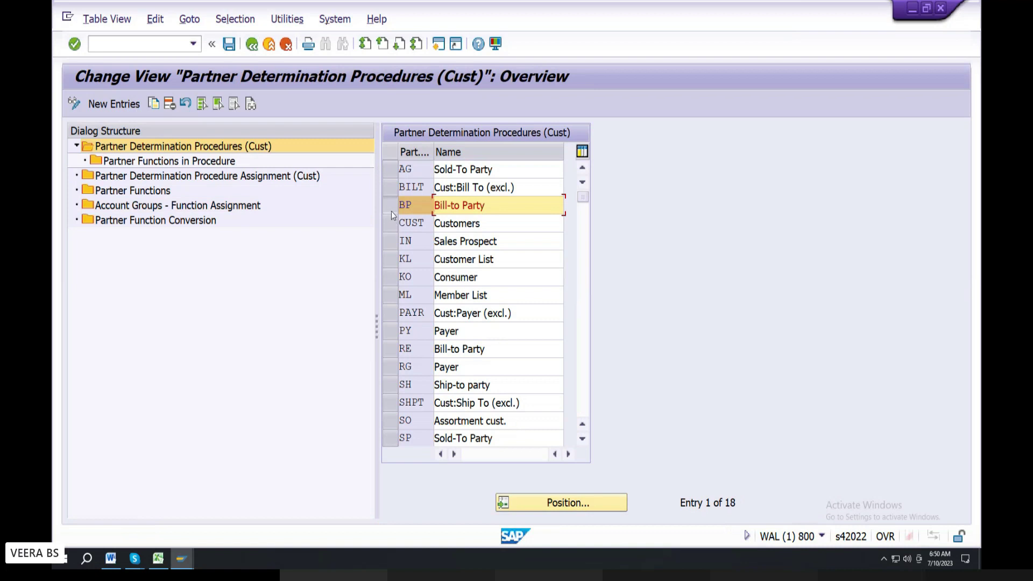
# Step: Select the PY Payer procedure and assign PY to group BPF in the customer procedure assignment
pyautogui.click(399, 210)
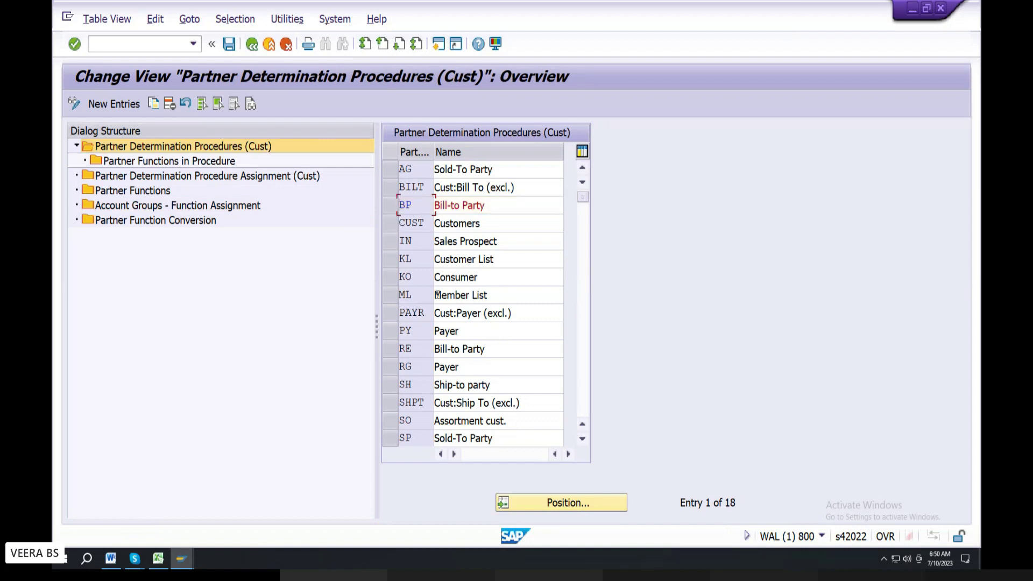
pyautogui.click(392, 337)
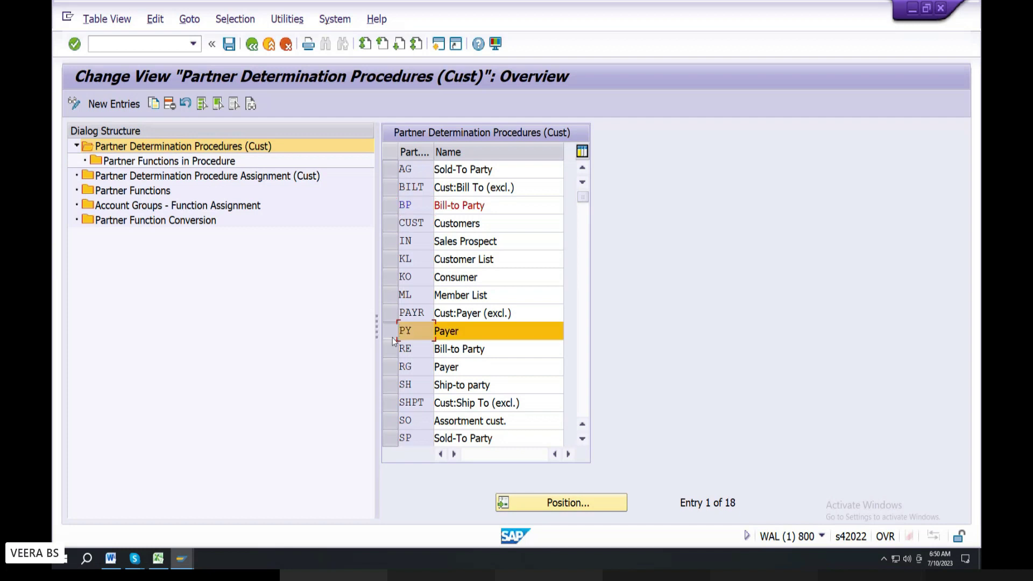
pyautogui.doubleClick(211, 176)
pyautogui.scroll(-3, 460, 332)
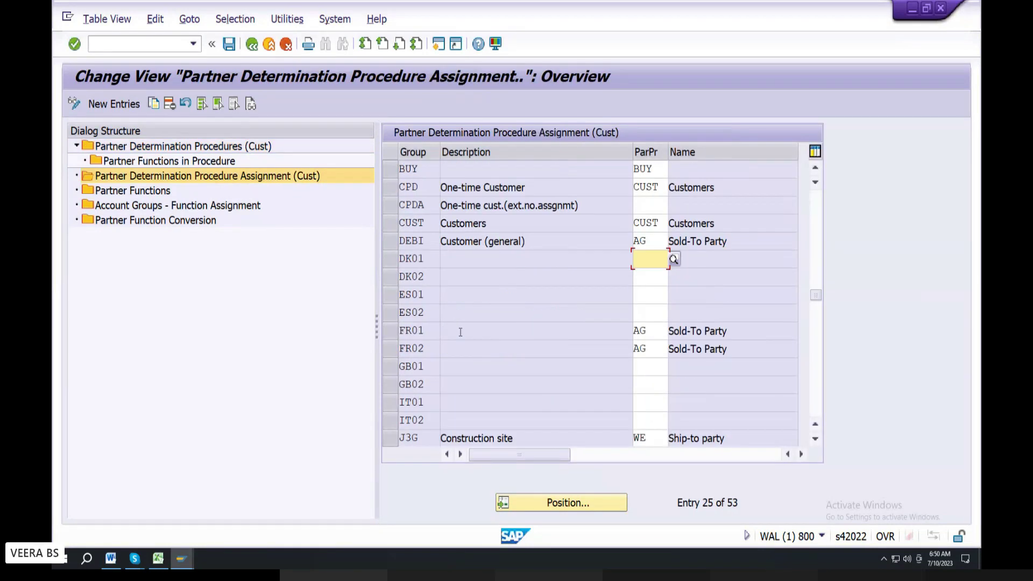
pyautogui.scroll(1, 461, 332)
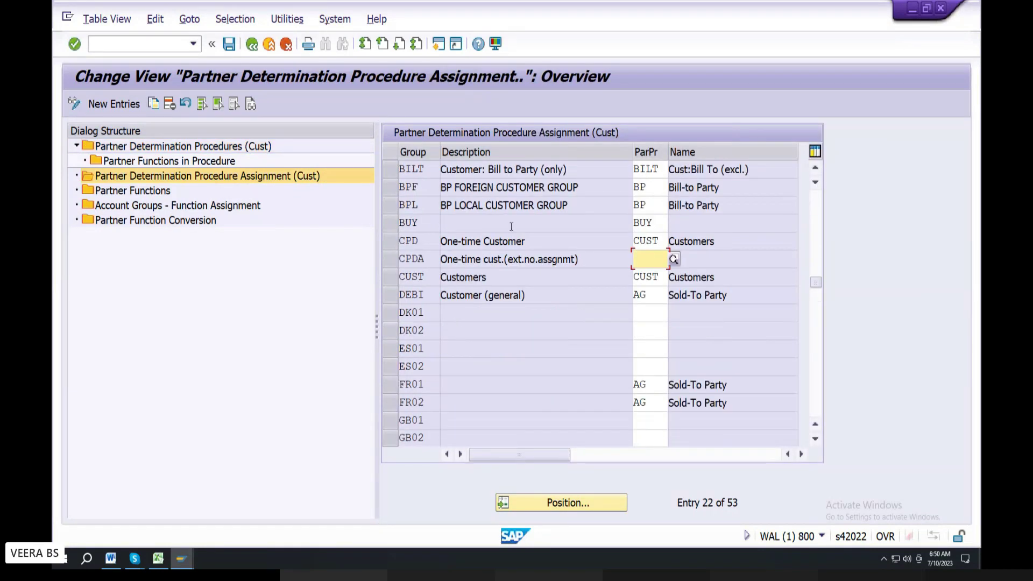
pyautogui.doubleClick(655, 185)
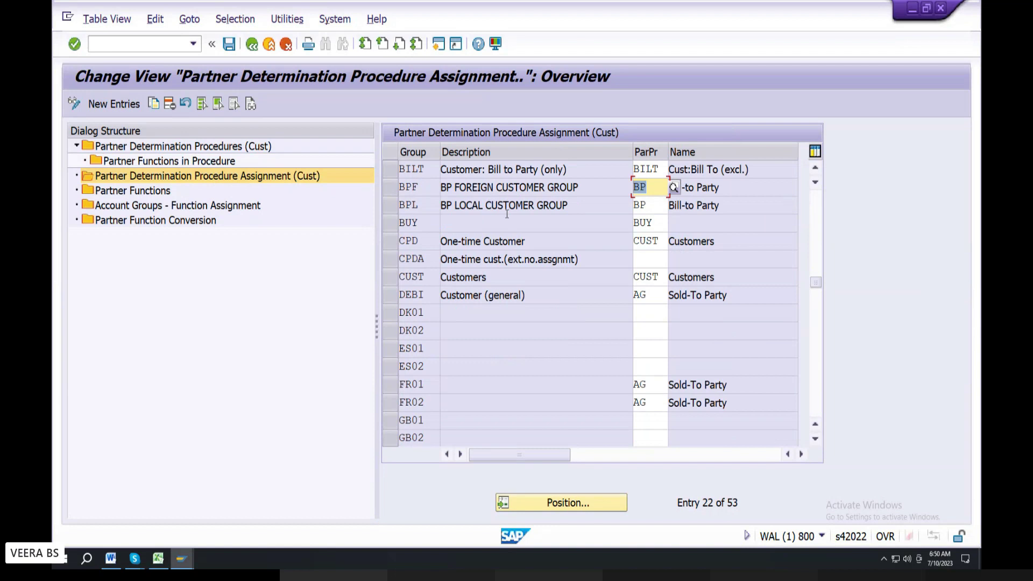
pyautogui.write('py')
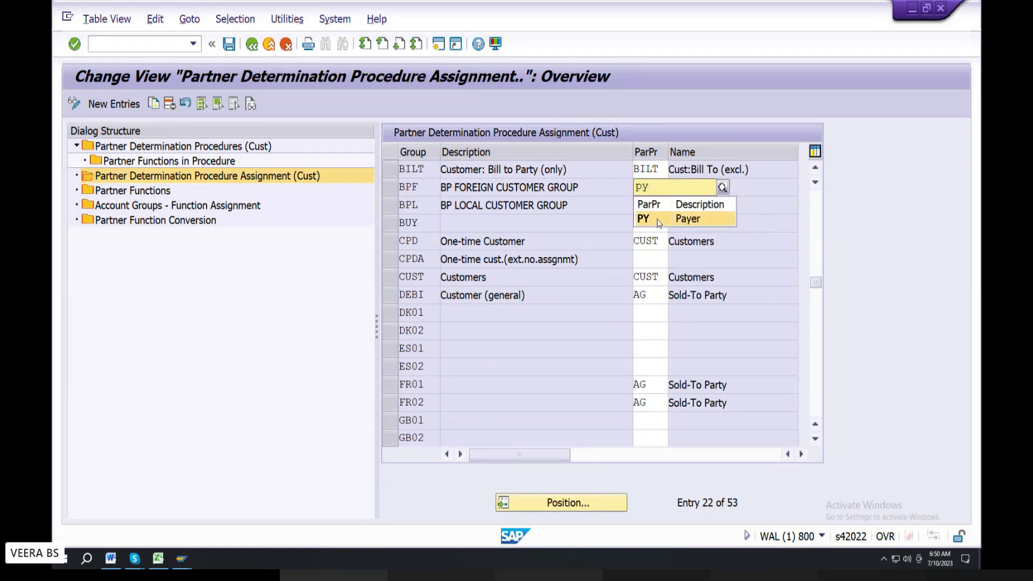
pyautogui.click(657, 218)
# Step: Assign procedure PY to group BPL, save, and return to the partner determination procedures
pyautogui.press('Tab')
pyautogui.write('py')
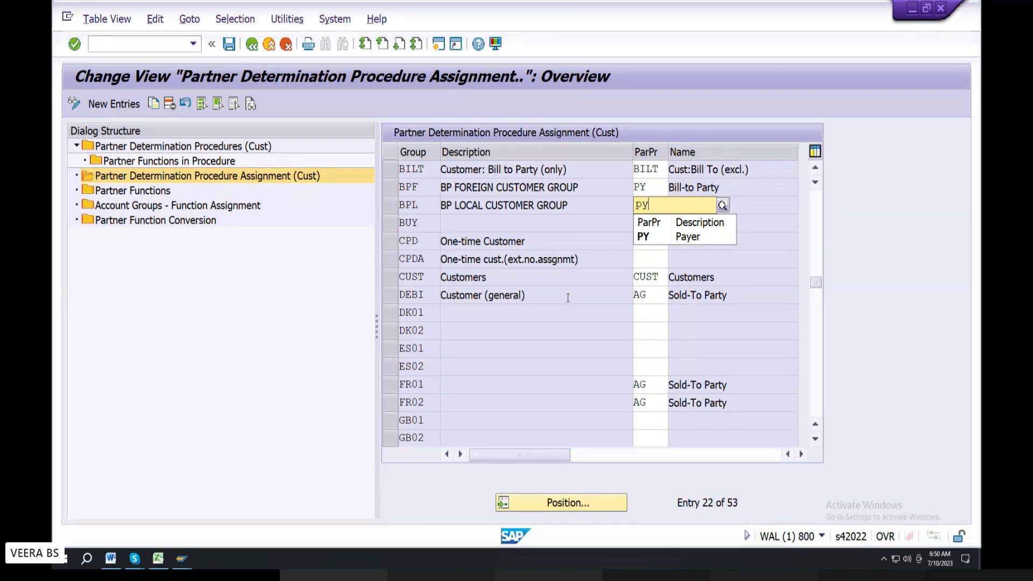
pyautogui.click(653, 233)
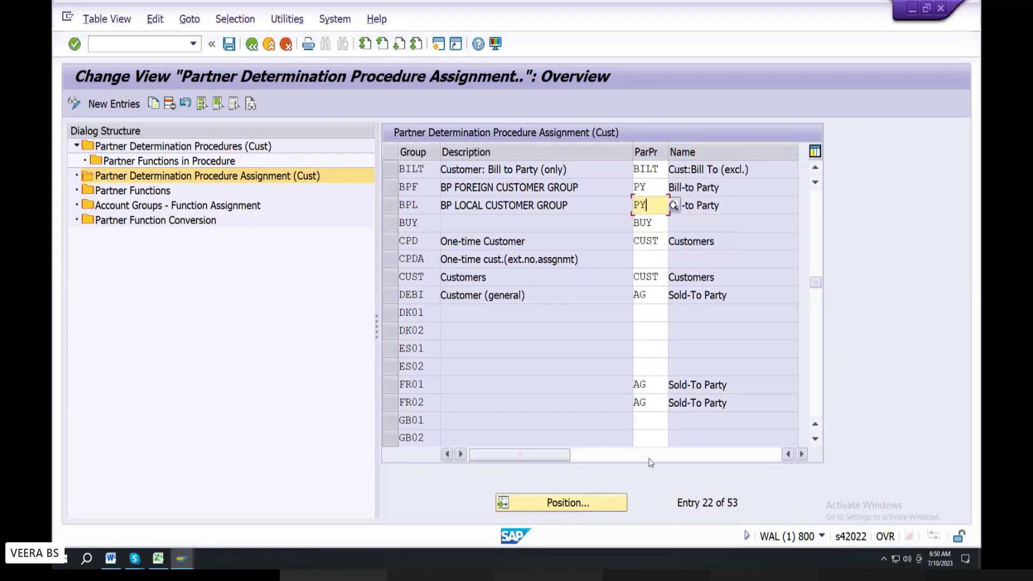
pyautogui.click(230, 44)
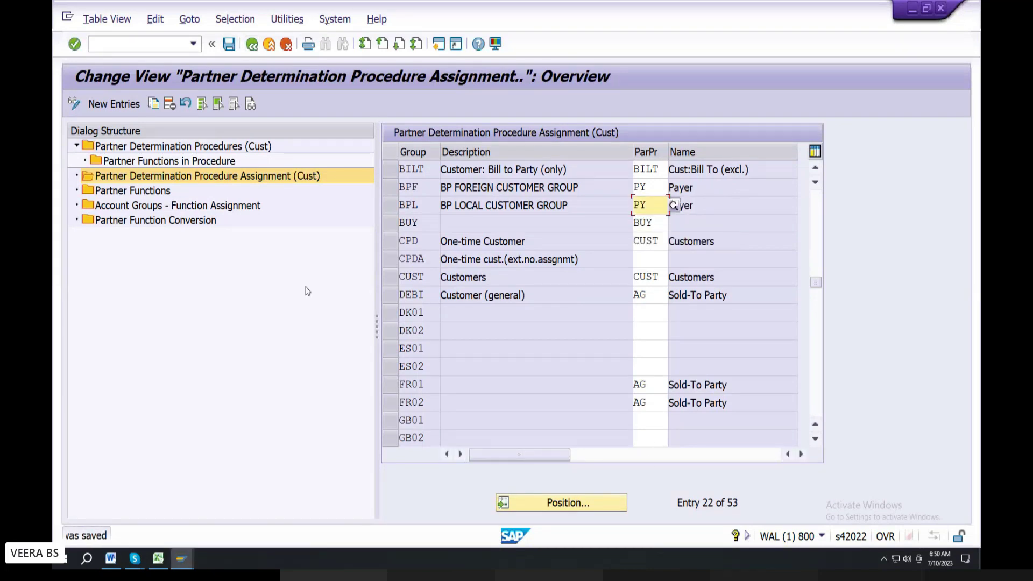
pyautogui.click(263, 46)
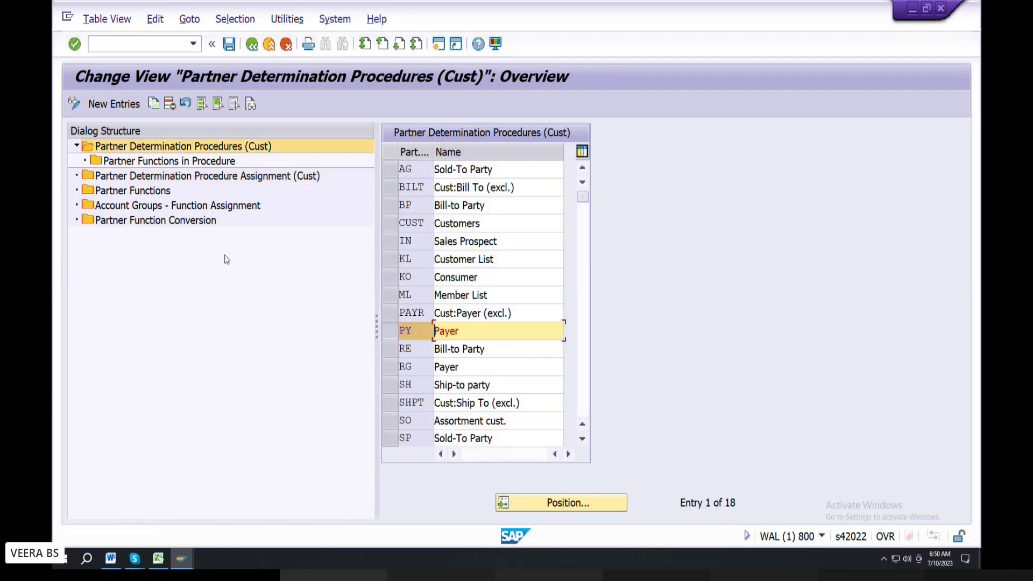
# Step: Set the account group of the first PY Payer row in Account Groups - Function Assignment to BPL
pyautogui.doubleClick(205, 207)
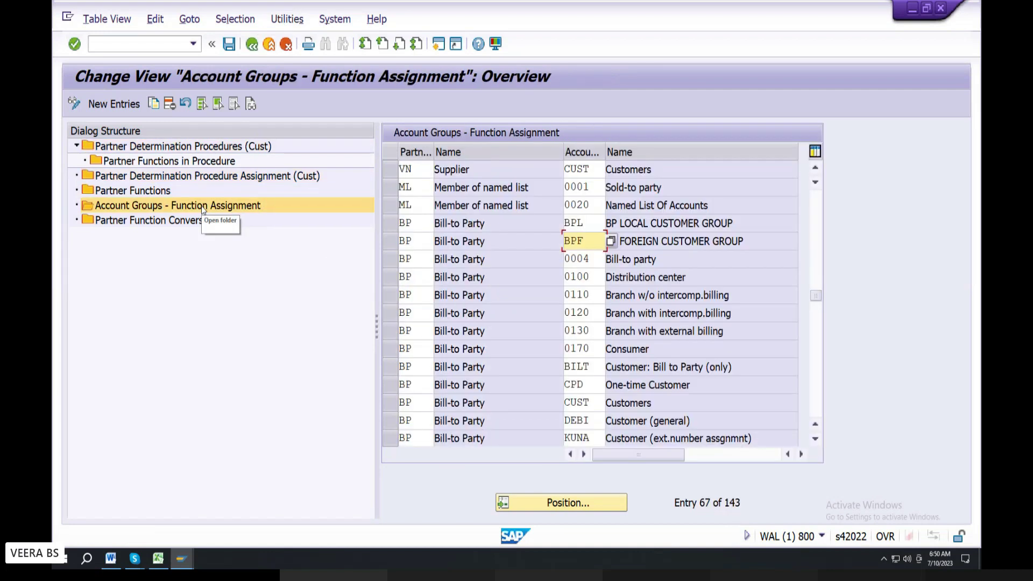
pyautogui.scroll(-7, 451, 334)
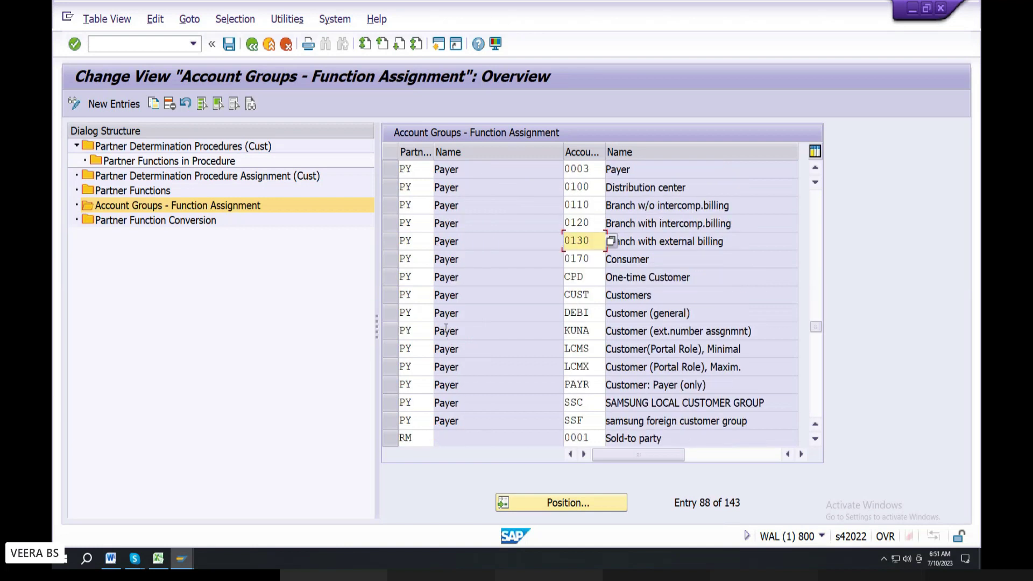
pyautogui.scroll(2, 434, 263)
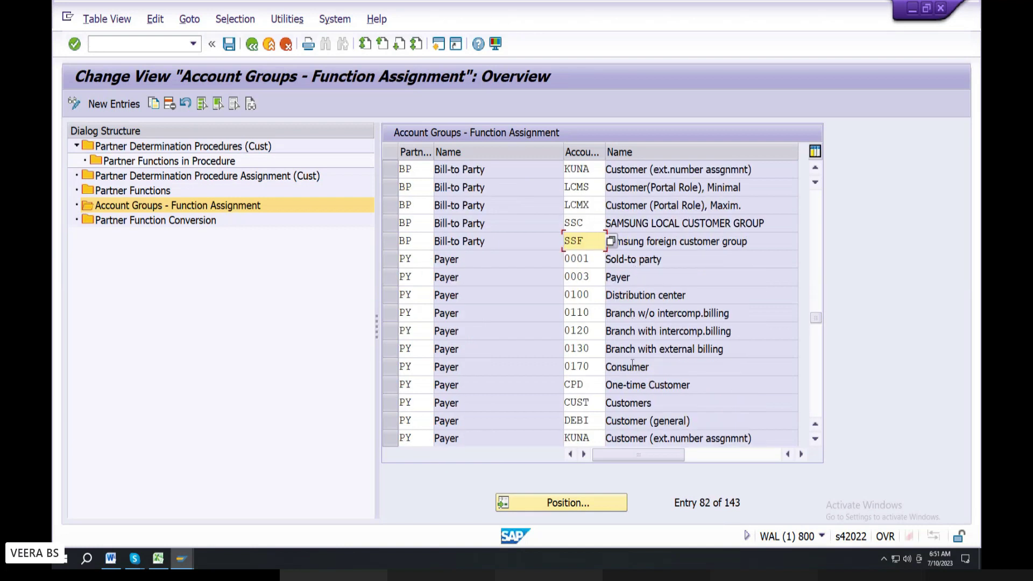
pyautogui.click(588, 296)
pyautogui.click(591, 260)
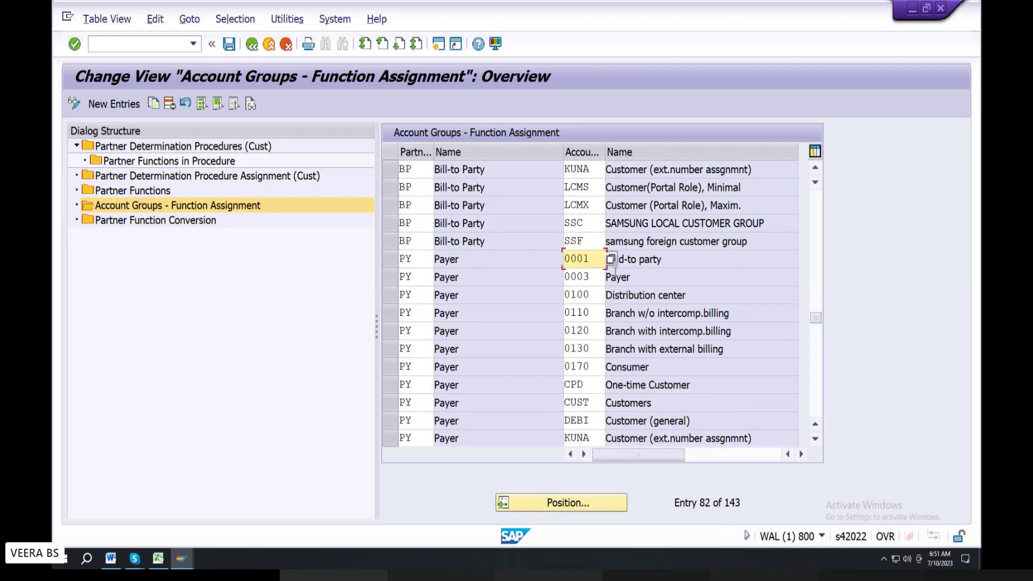
pyautogui.click(611, 260)
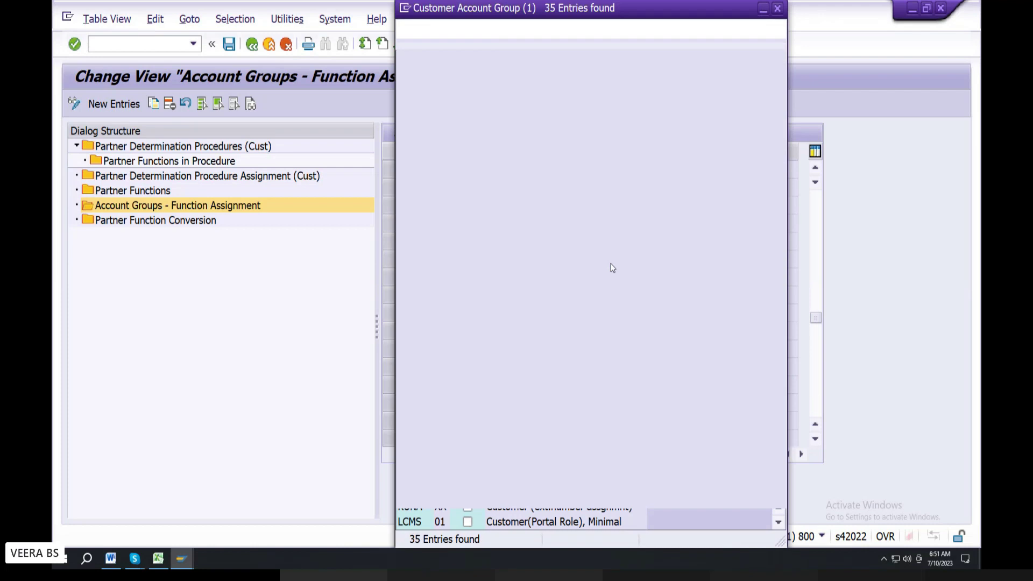
pyautogui.click(515, 421)
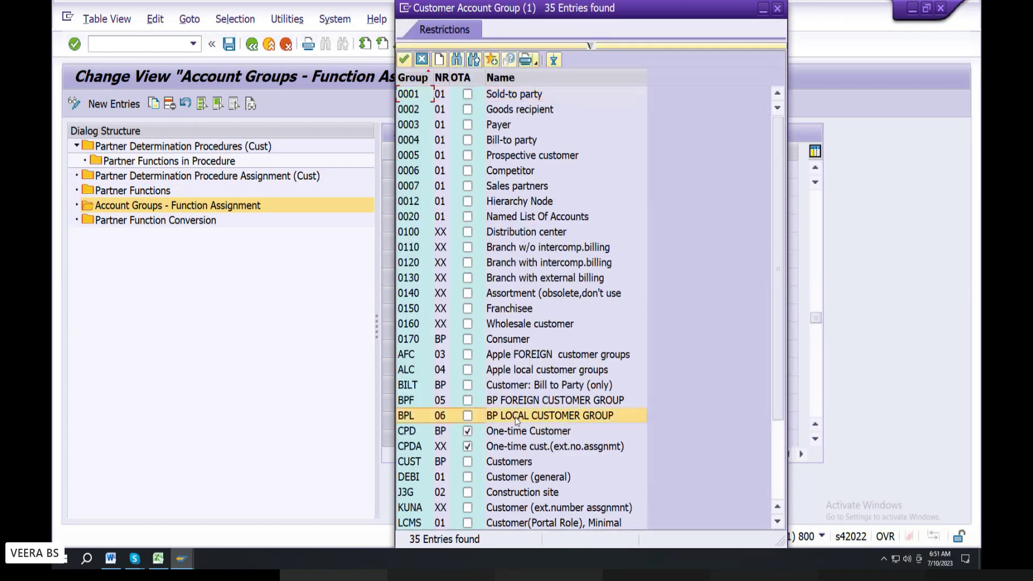
pyautogui.click(515, 420)
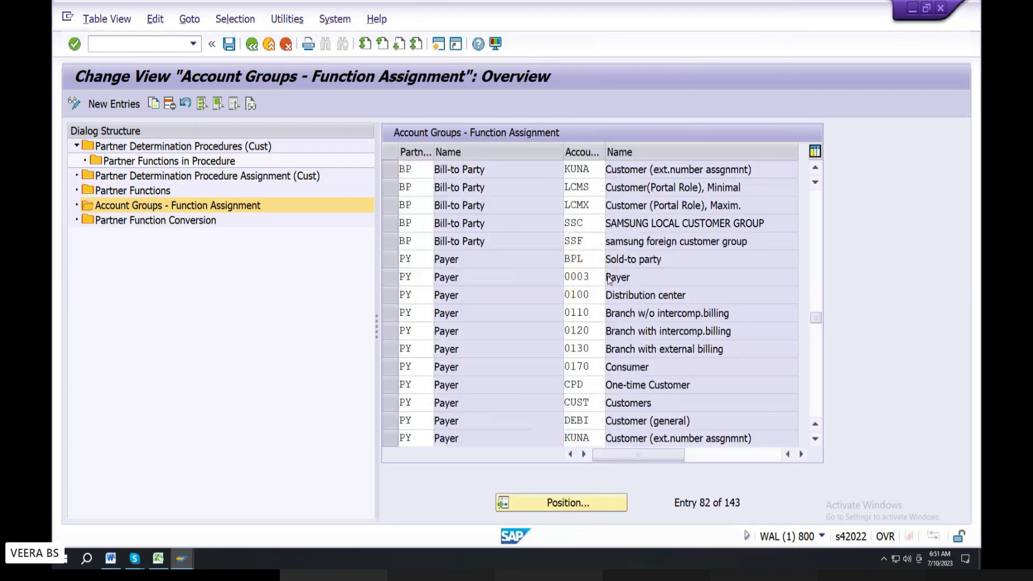
# Step: Set the account group of the second PY Payer row to BPF, save, and return to the partner determination procedures
pyautogui.click(608, 277)
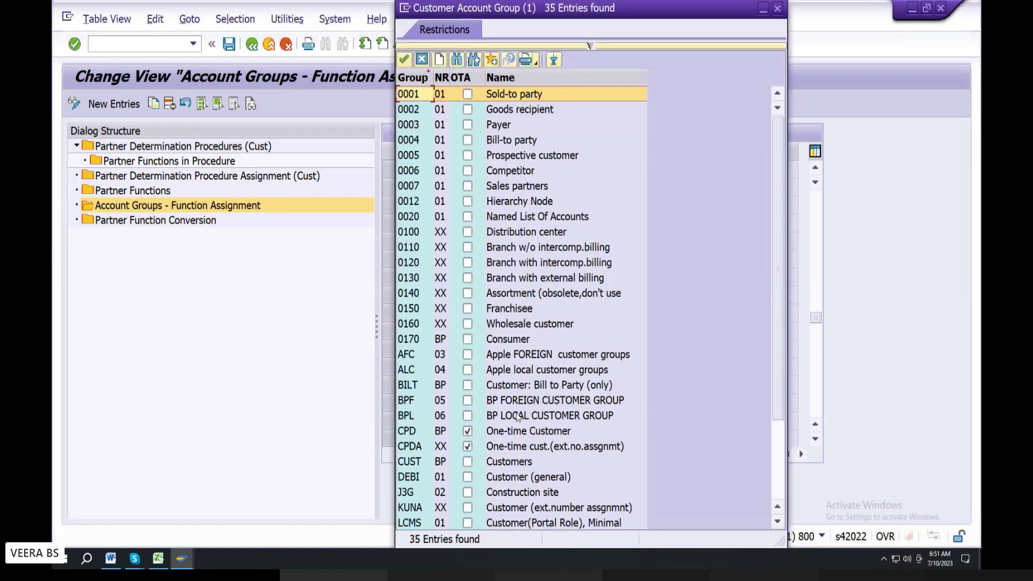
pyautogui.click(515, 401)
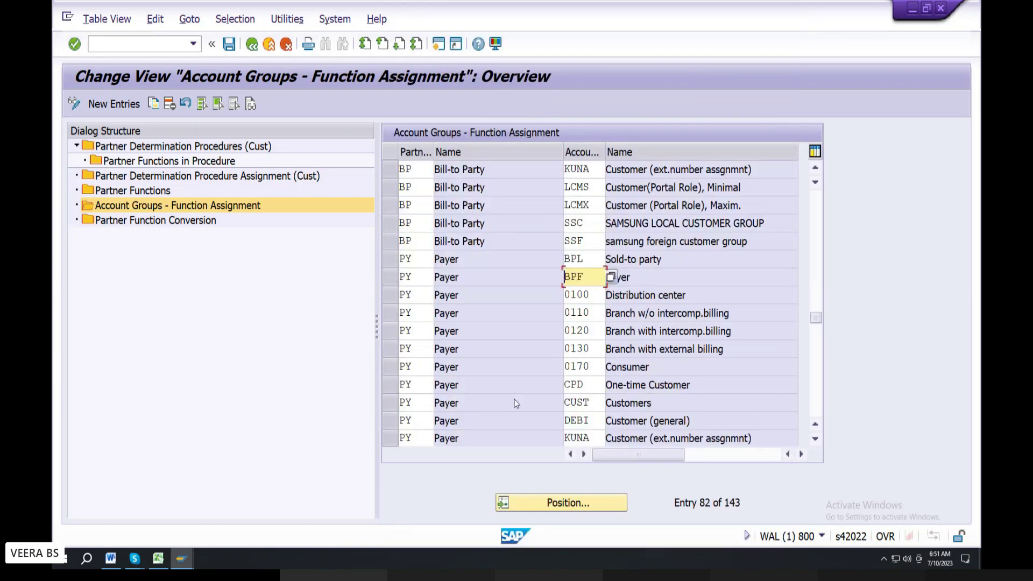
pyautogui.press('Return')
pyautogui.click(227, 46)
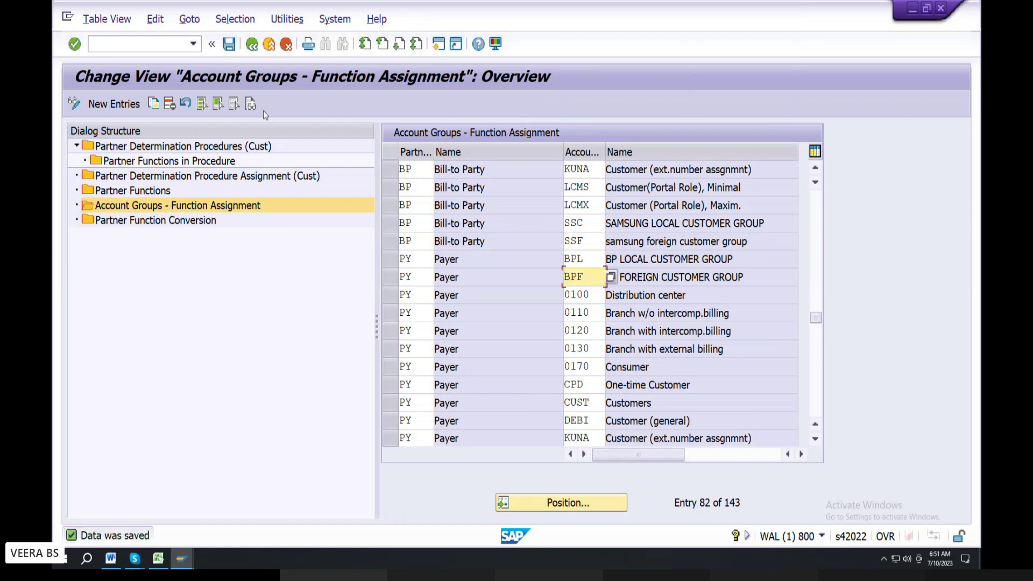
pyautogui.click(251, 44)
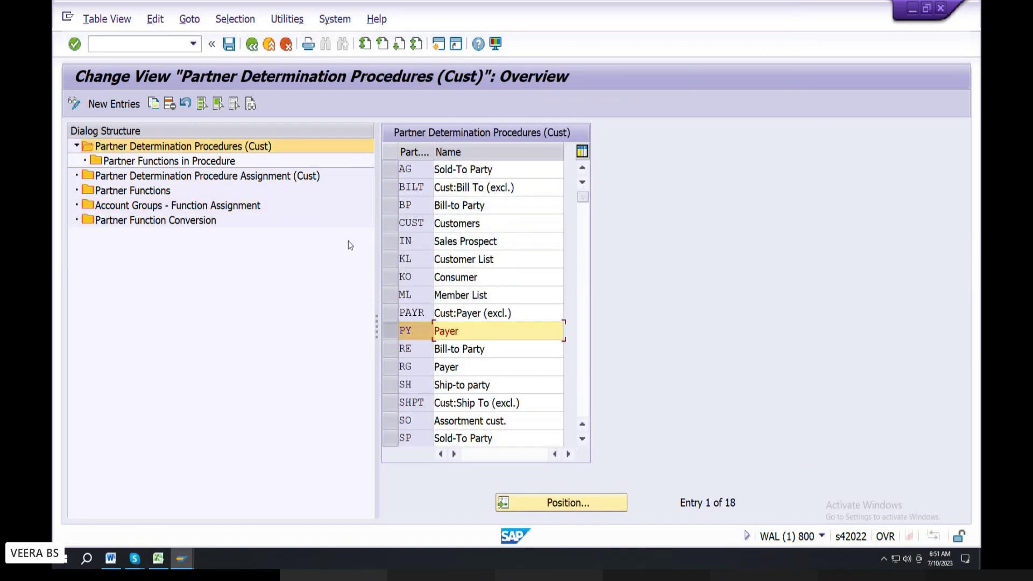
# Step: Select the SP Sold-To Party procedure and assign SP to group BPF in the customer procedure assignment
pyautogui.click(385, 338)
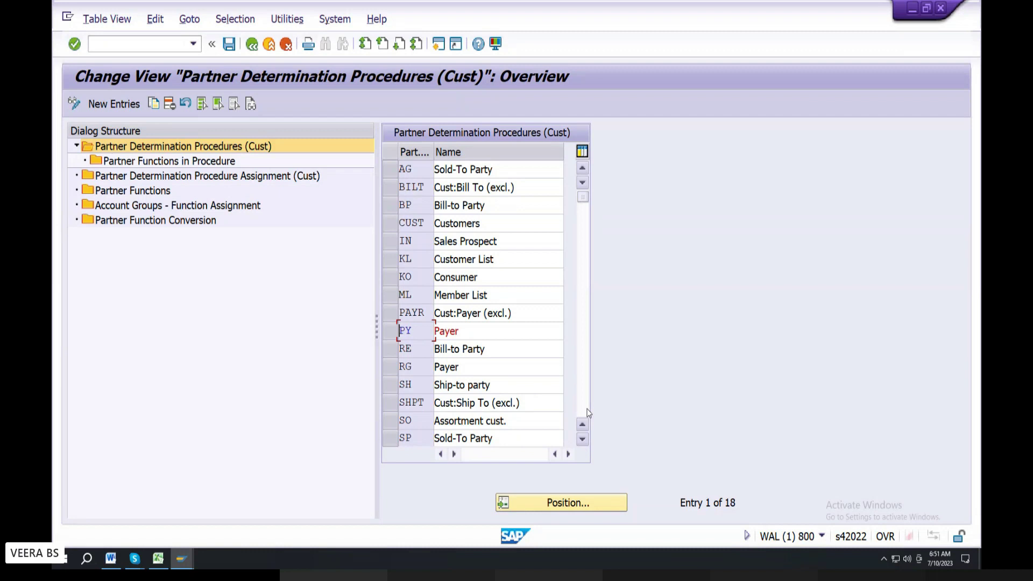
pyautogui.click(389, 439)
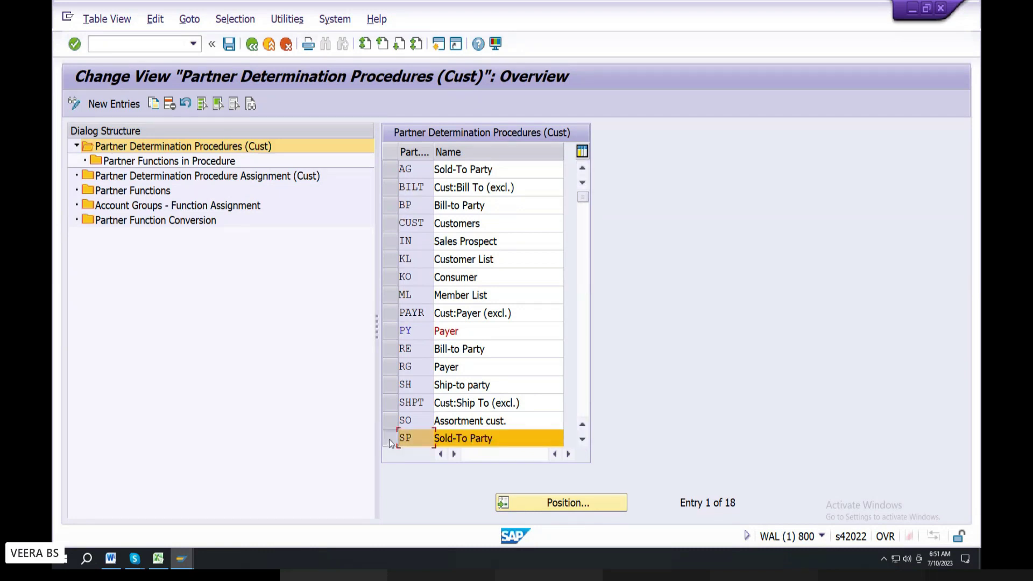
pyautogui.click(243, 178)
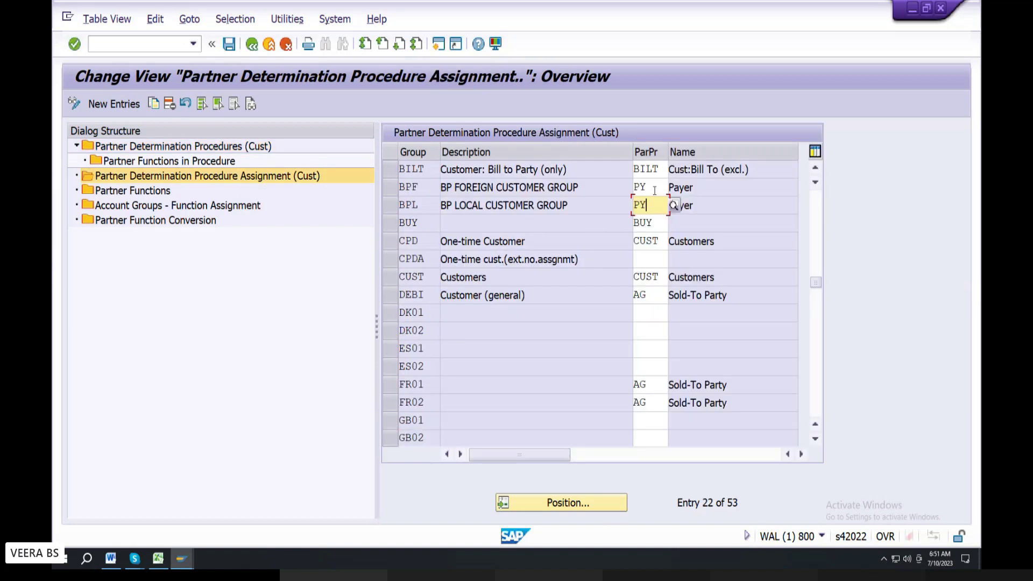
pyautogui.doubleClick(652, 187)
pyautogui.write('S')
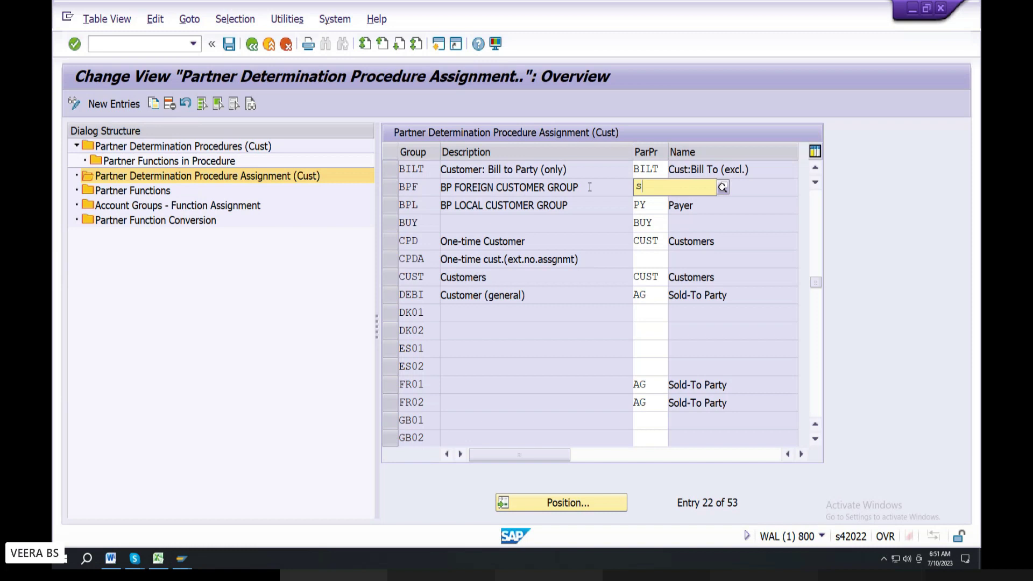
pyautogui.press('Down')
pyautogui.press('Tab')
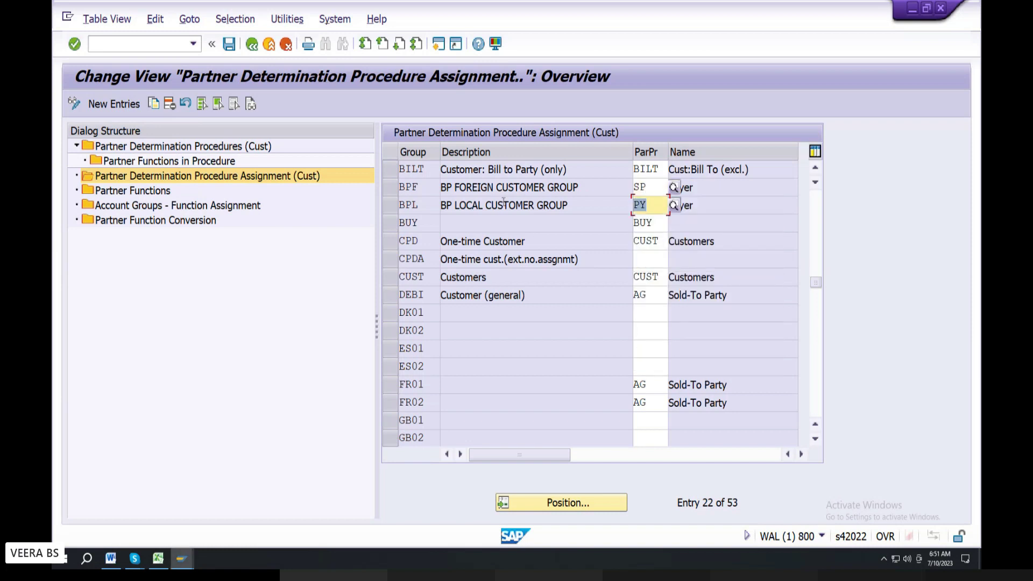
# Step: Assign procedure SP to group BPL and save the procedure assignments
pyautogui.write('sp')
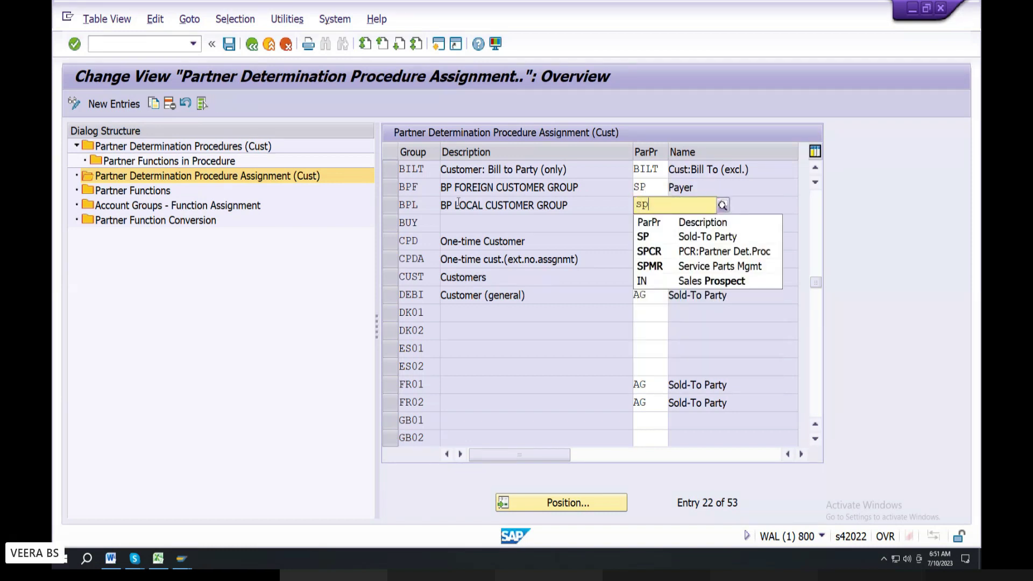
pyautogui.press('Return')
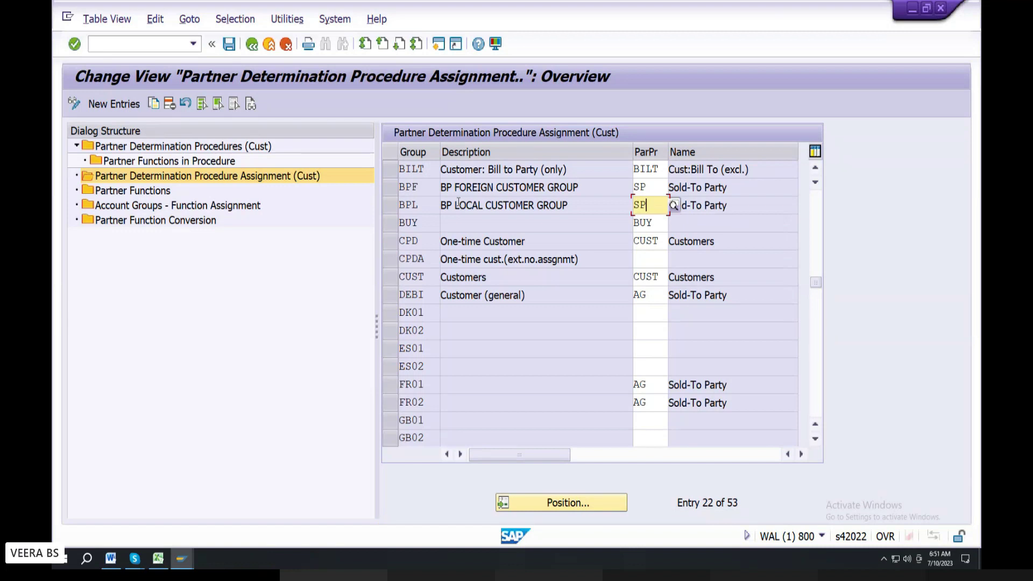
pyautogui.click(230, 44)
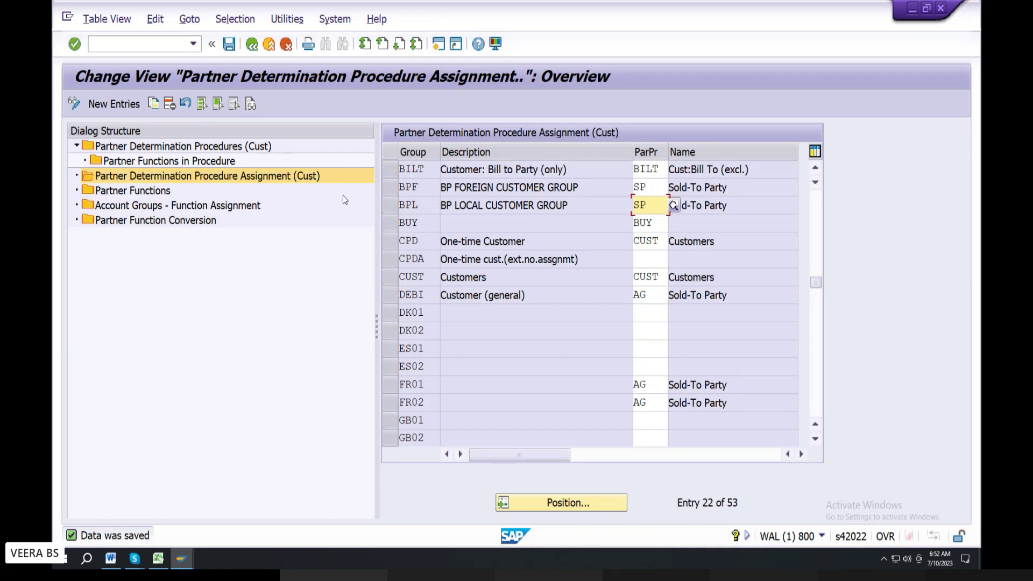
pyautogui.click(229, 43)
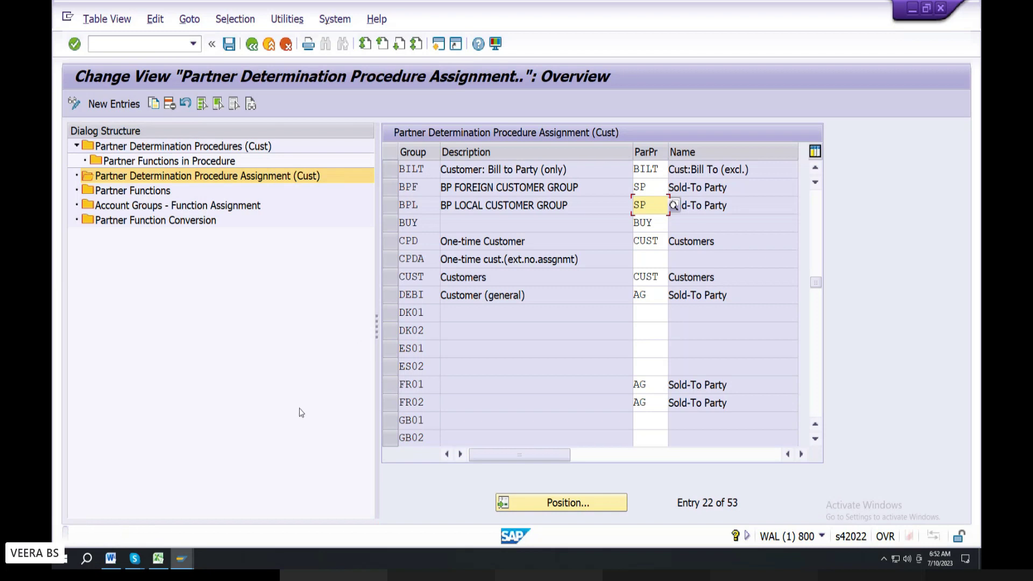
# Step: Switch to the SAP IMP TRN SHEET BP workbook in Excel and save it
pyautogui.click(161, 559)
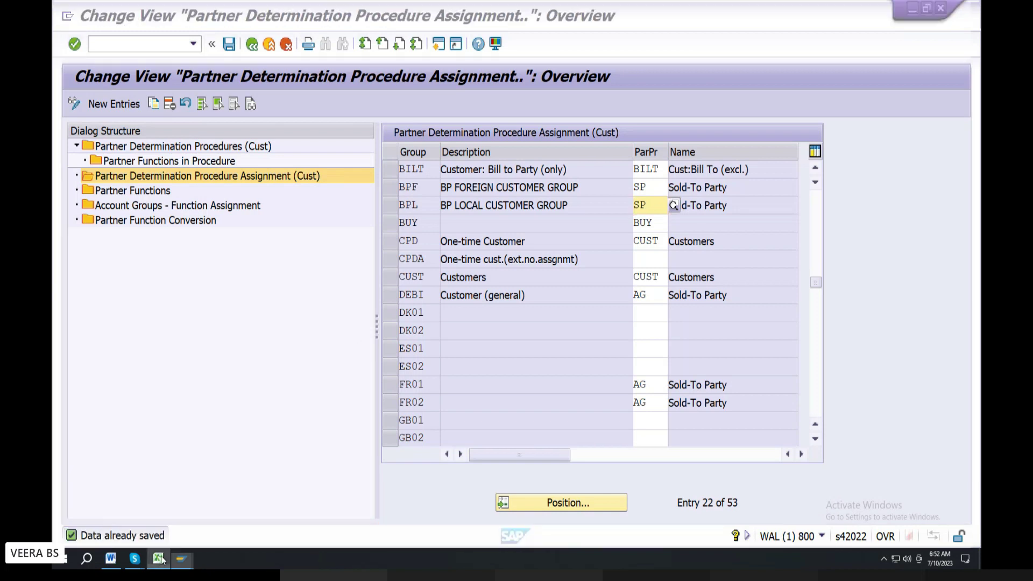
pyautogui.click(546, 417)
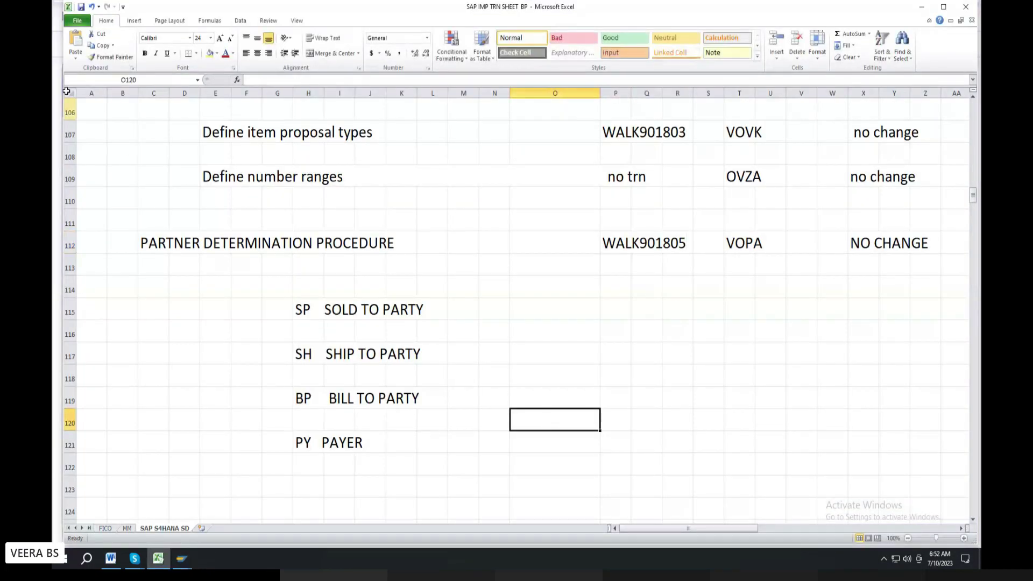
pyautogui.click(81, 7)
# Step: Review the SP, SH, BP and PY partner functions listed under PARTNER DETERMINATION PROCEDURE, highlighting the SP SOLD TO PARTY row
pyautogui.moveTo(158, 559)
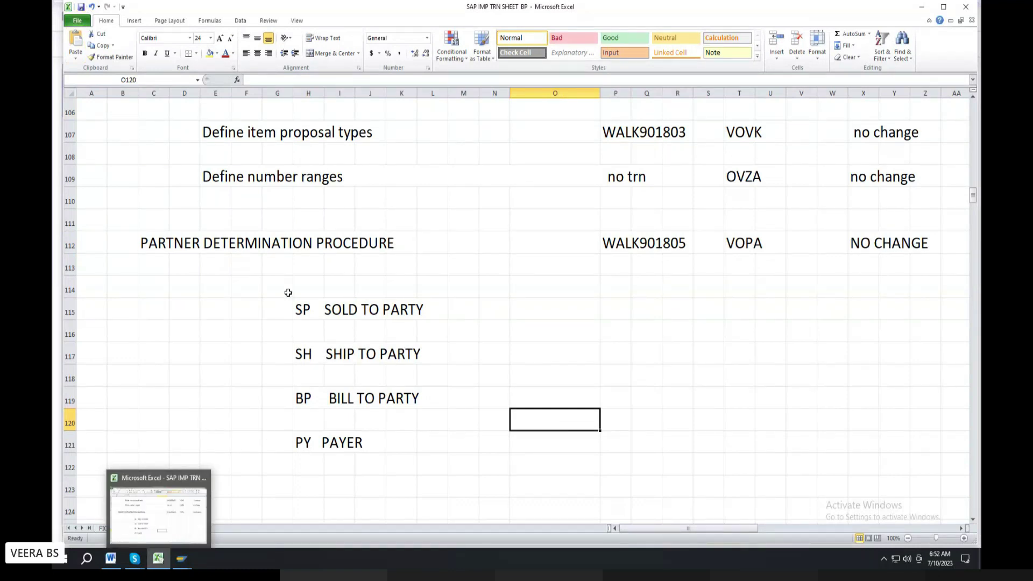
pyautogui.moveTo(292, 297); pyautogui.dragTo(555, 461)
pyautogui.click(700, 423)
pyautogui.moveTo(295, 303); pyautogui.dragTo(633, 308)
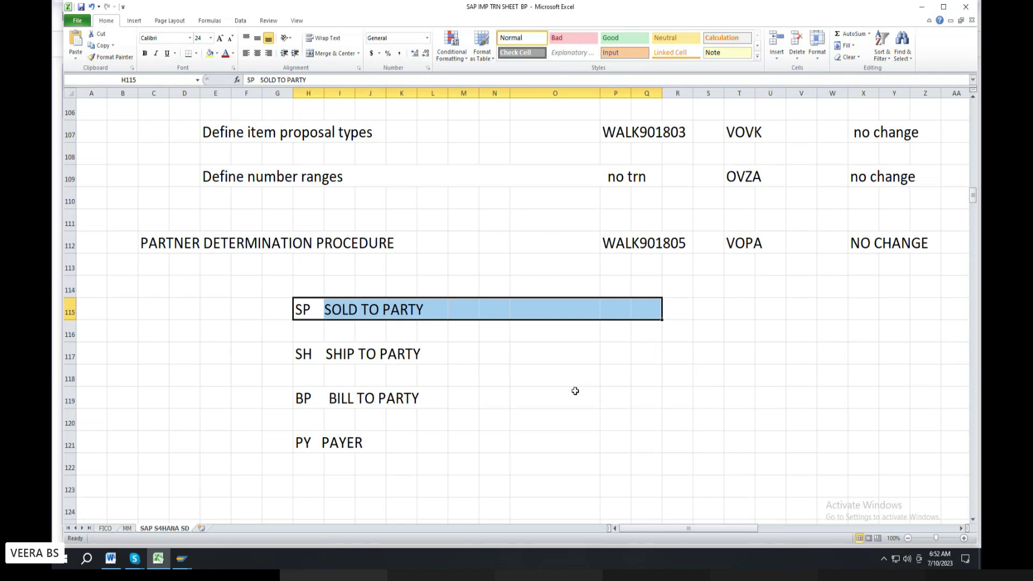
pyautogui.click(565, 422)
pyautogui.moveTo(295, 312); pyautogui.dragTo(631, 310)
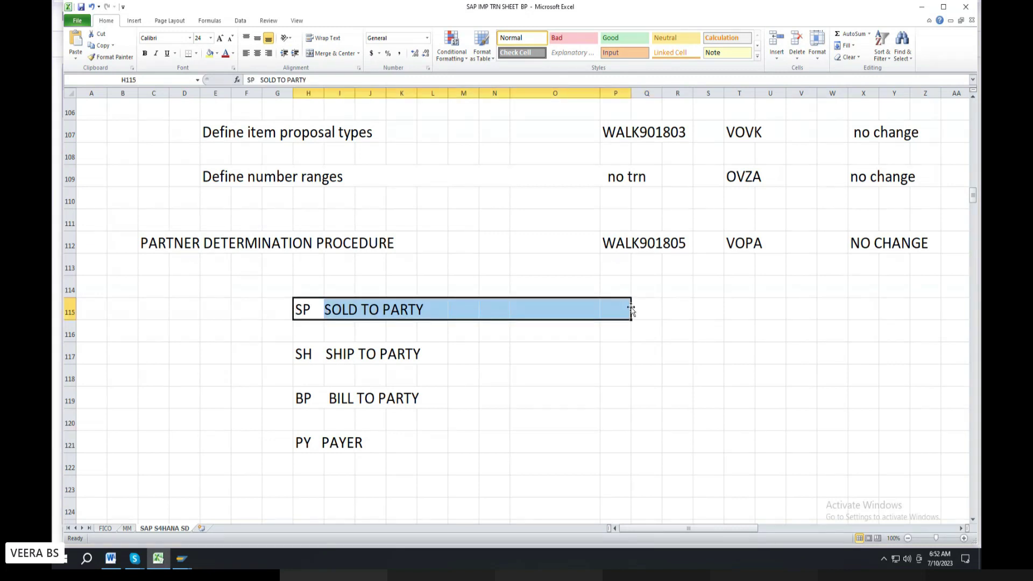
# Step: Review the SP, SH, BP and PY partner function rows one by one and together as a block
pyautogui.click(561, 379)
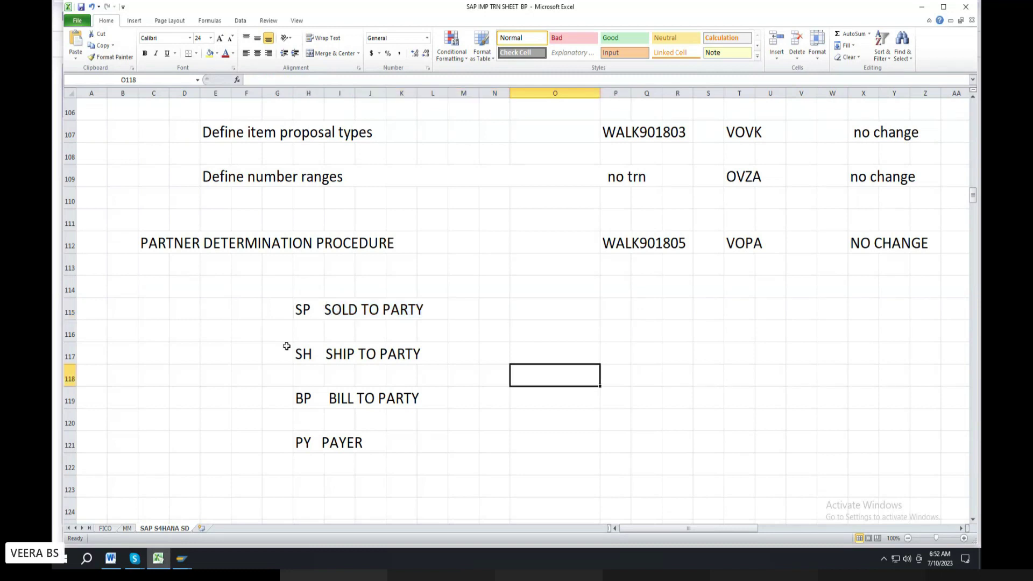
pyautogui.moveTo(287, 347); pyautogui.dragTo(713, 365)
pyautogui.moveTo(327, 388); pyautogui.dragTo(600, 377)
pyautogui.click(554, 466)
pyautogui.moveTo(277, 443); pyautogui.dragTo(670, 455)
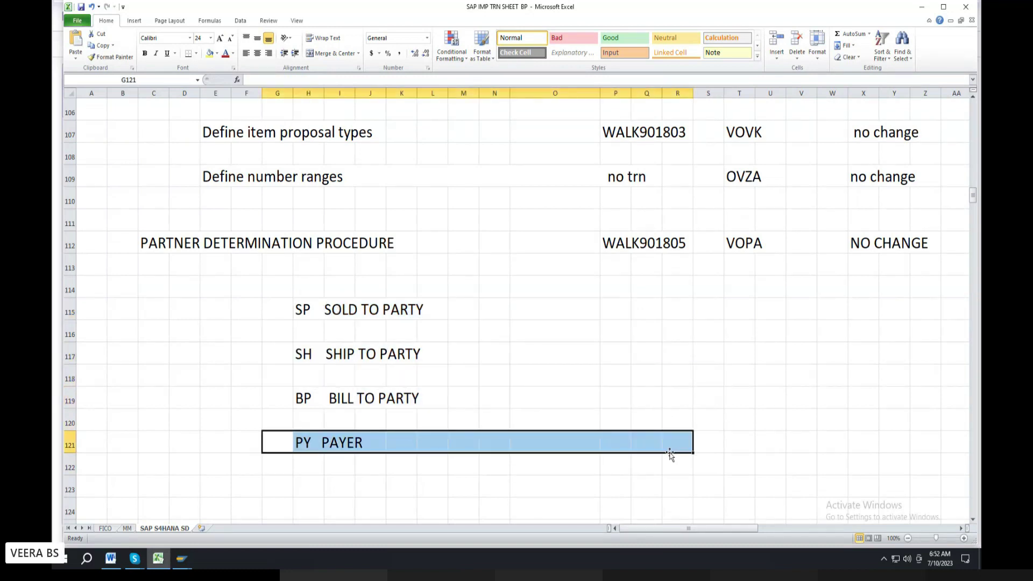
pyautogui.click(825, 402)
pyautogui.moveTo(281, 289); pyautogui.dragTo(635, 431)
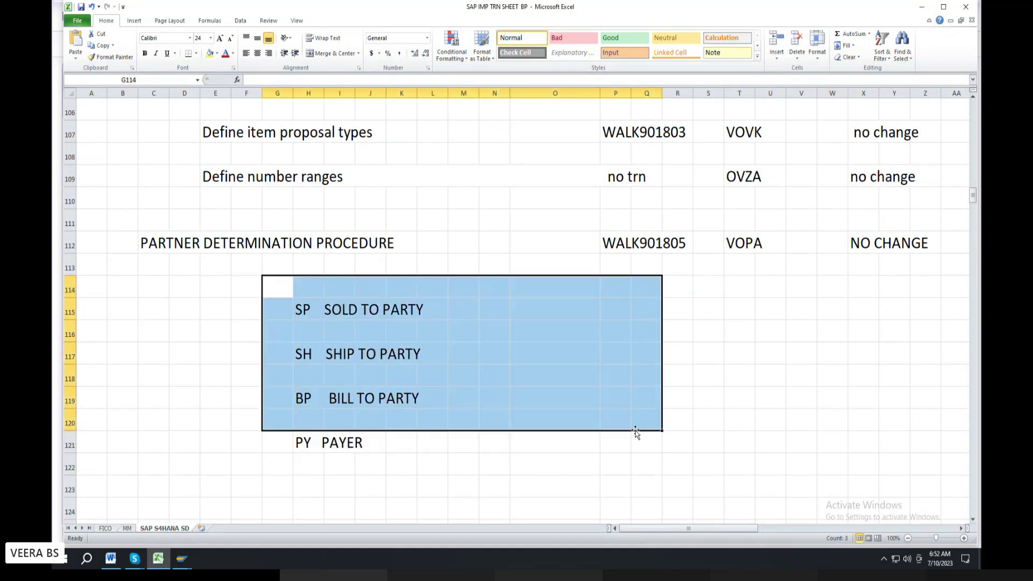
pyautogui.click(815, 466)
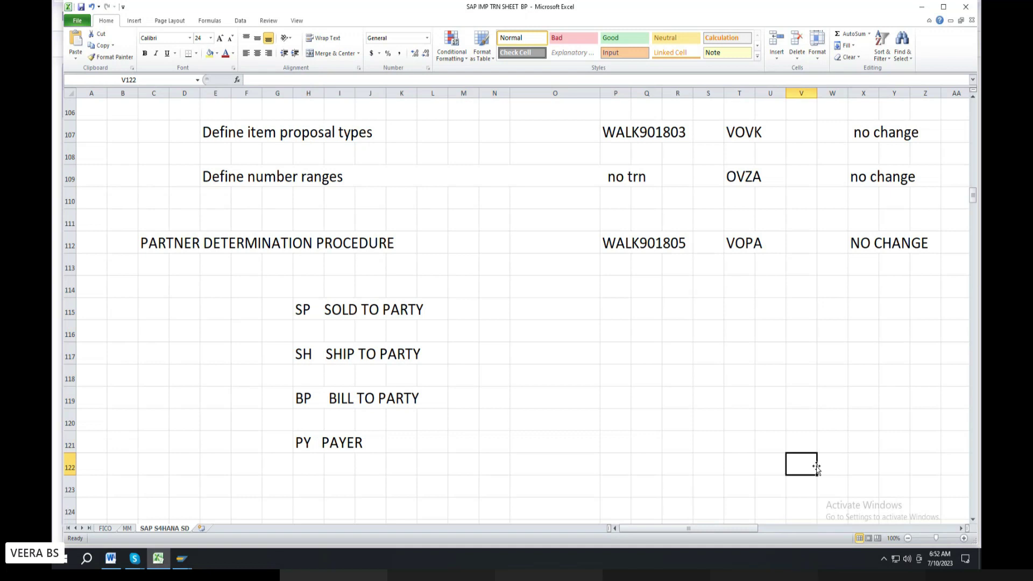
pyautogui.moveTo(304, 308); pyautogui.dragTo(704, 304)
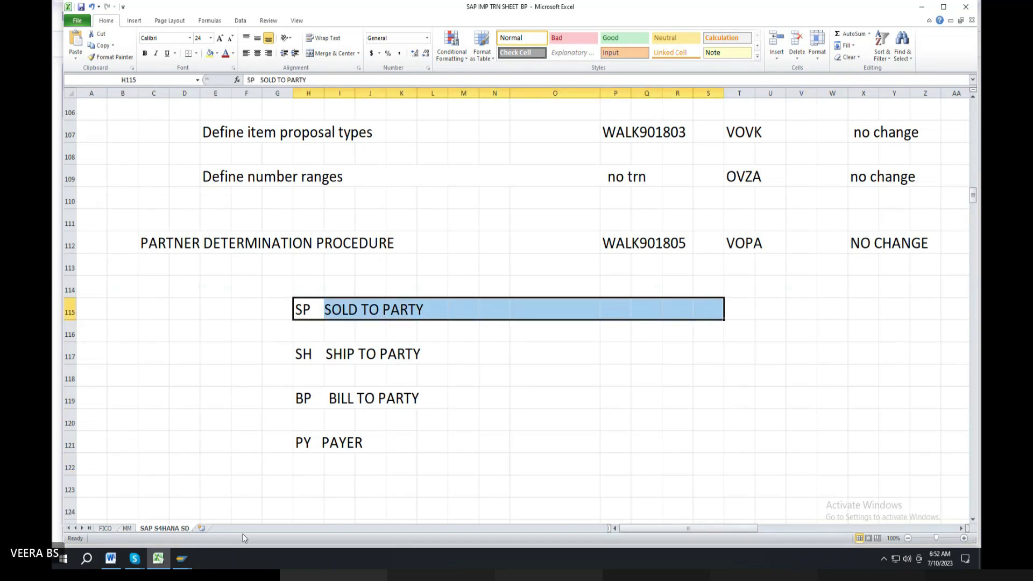
pyautogui.click(462, 442)
pyautogui.moveTo(293, 285); pyautogui.dragTo(589, 492)
# Step: Switch to SAP and leave the partner determination customizing, closing the activity selection, back to the SAP Easy Access screen
pyautogui.click(182, 558)
pyautogui.click(221, 525)
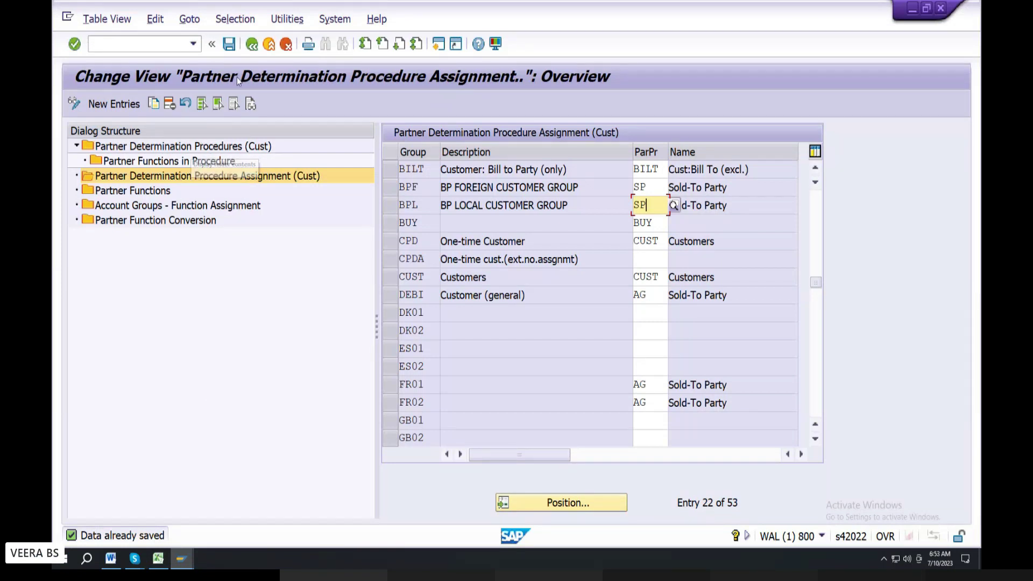
pyautogui.click(248, 48)
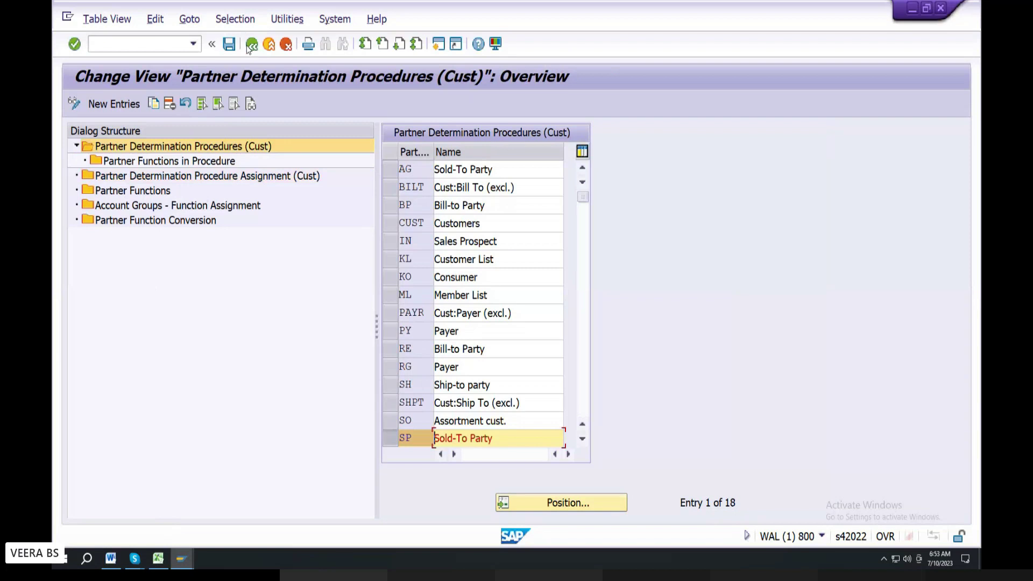
pyautogui.click(248, 49)
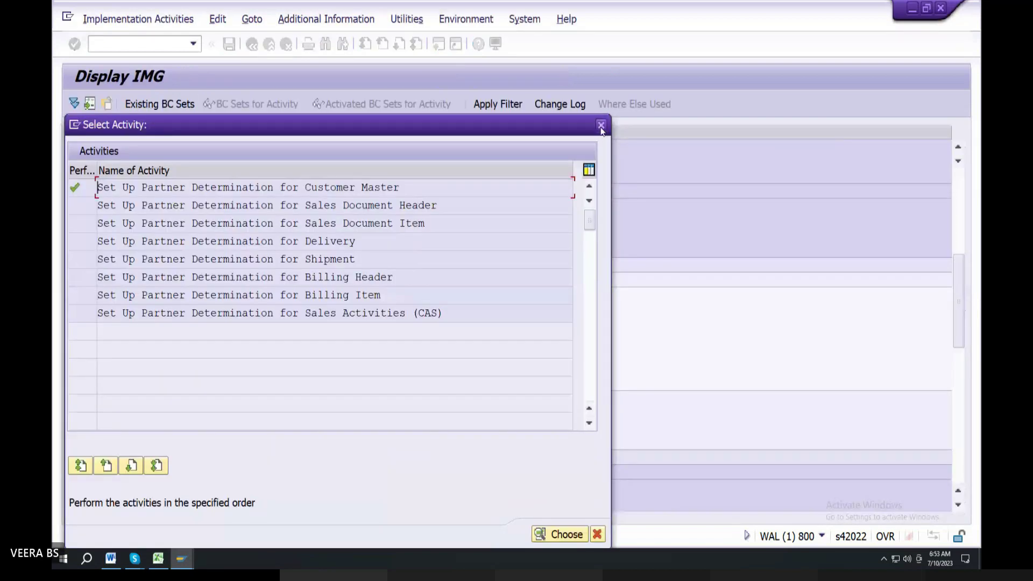
pyautogui.click(601, 126)
pyautogui.click(249, 48)
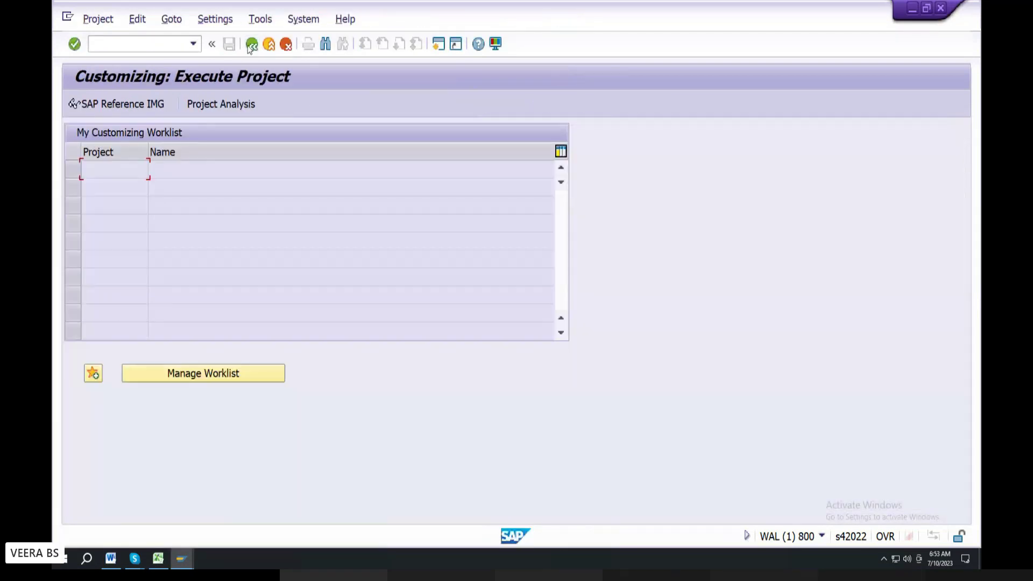
pyautogui.click(249, 48)
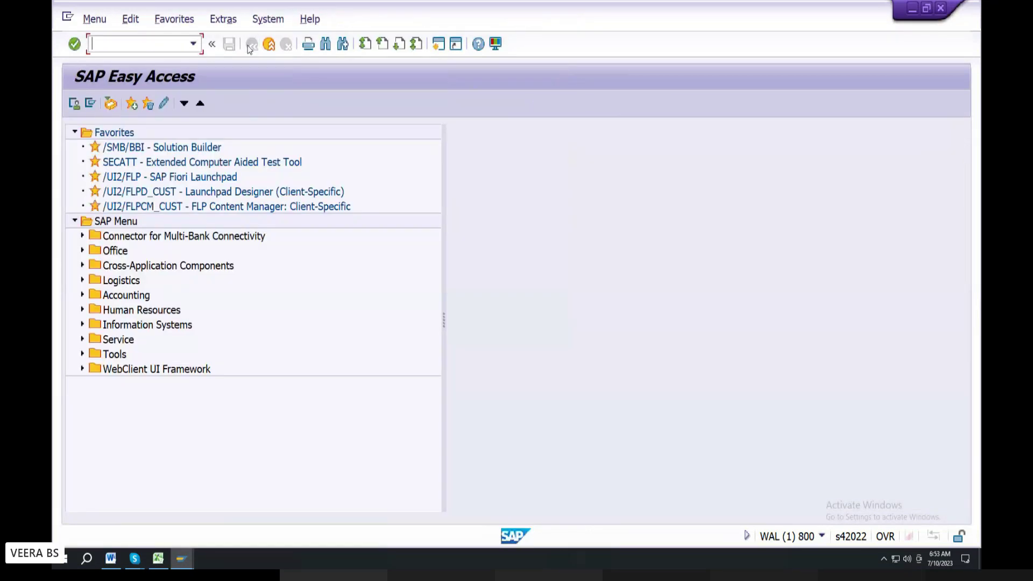
# Step: Start transaction BP to maintain business partners
pyautogui.click(180, 44)
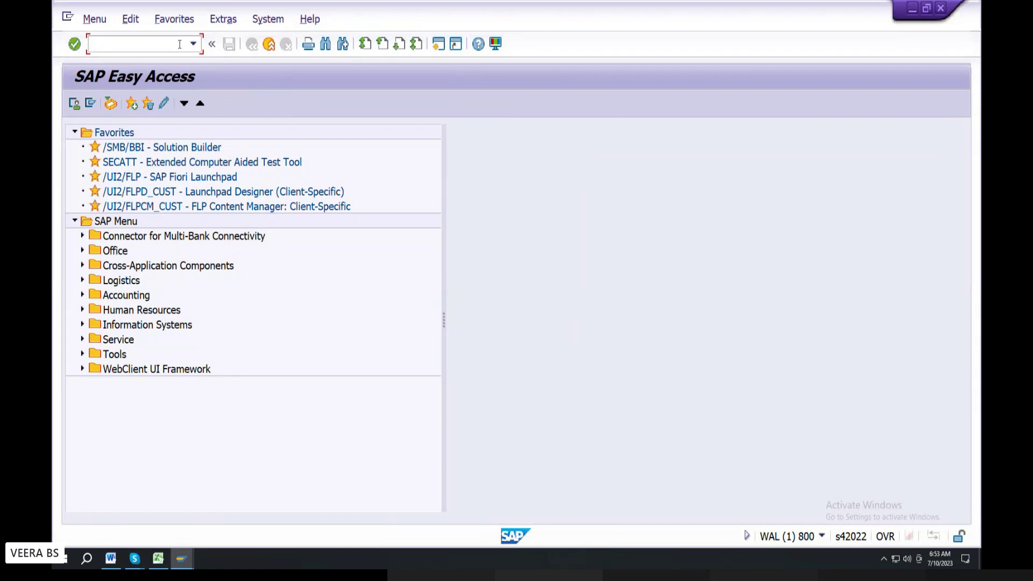
pyautogui.write('bp')
pyautogui.press('Return')
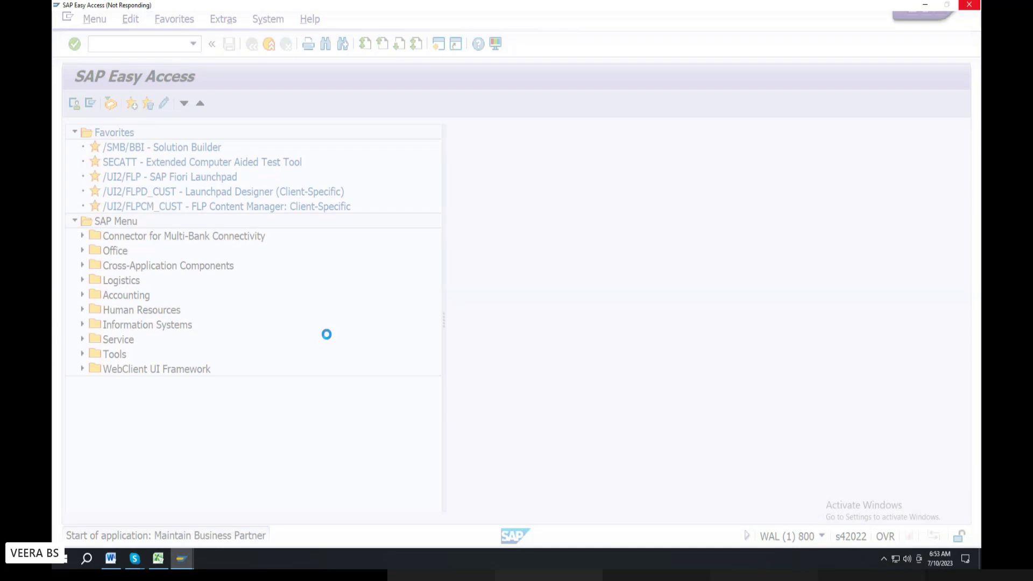
# Step: Save the SAP IMP TRN SHEET BP workbook in Excel and return to the SAP window
pyautogui.click(154, 564)
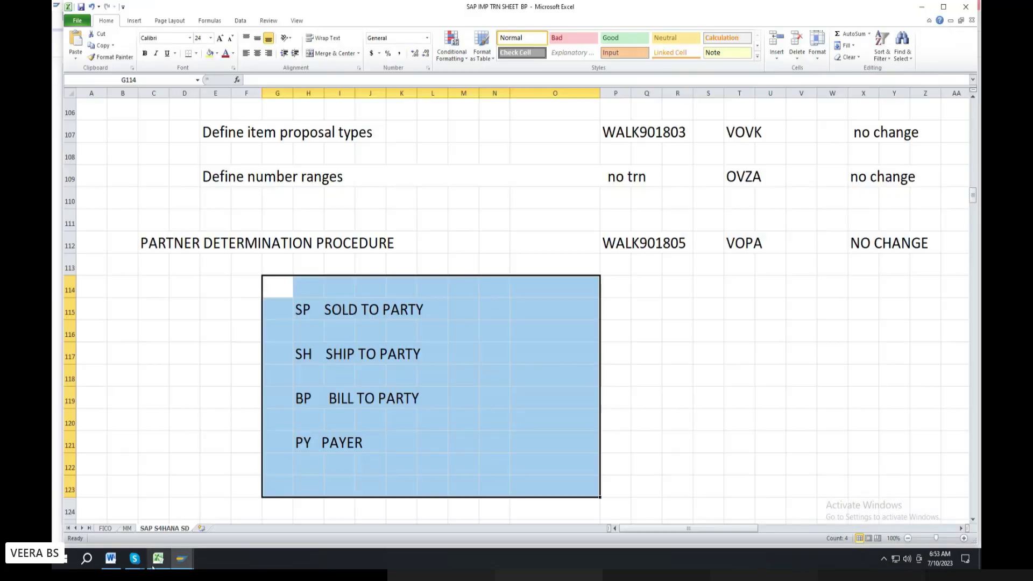
pyautogui.click(81, 6)
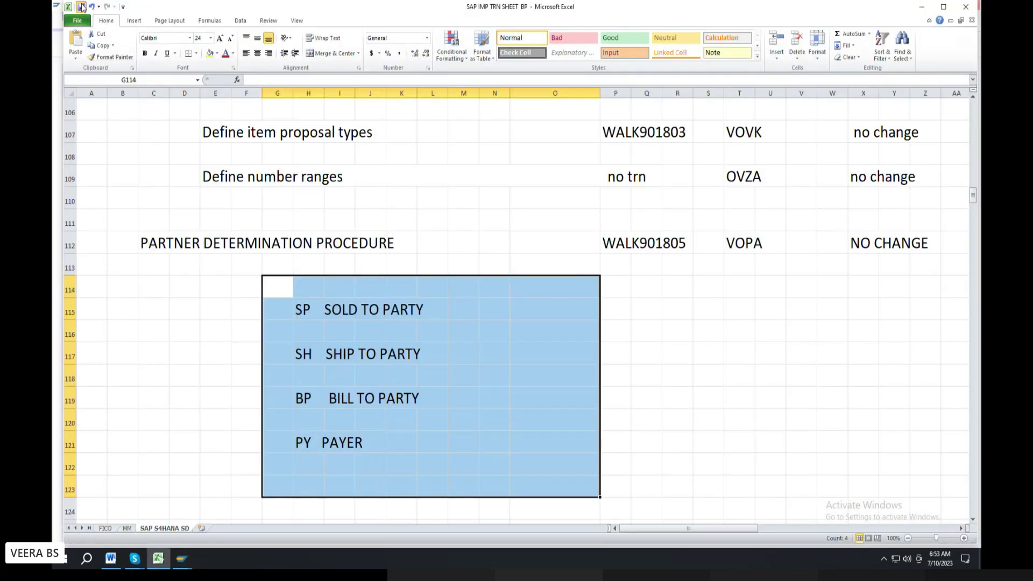
pyautogui.click(919, 9)
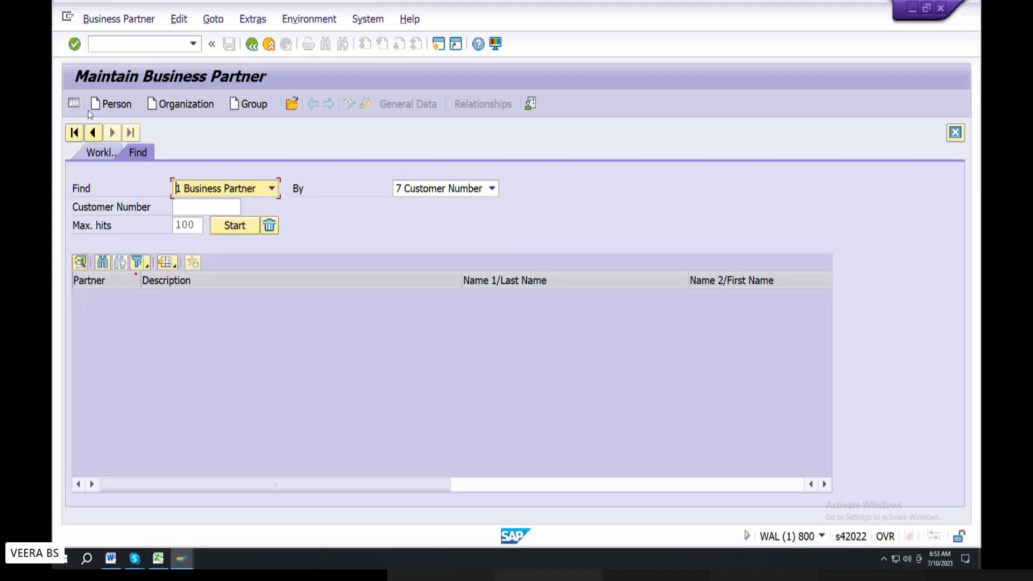
# Step: Start creating a person as business partner with the grouping BLR BP LOCAL CUSTOMER ROLE
pyautogui.click(111, 105)
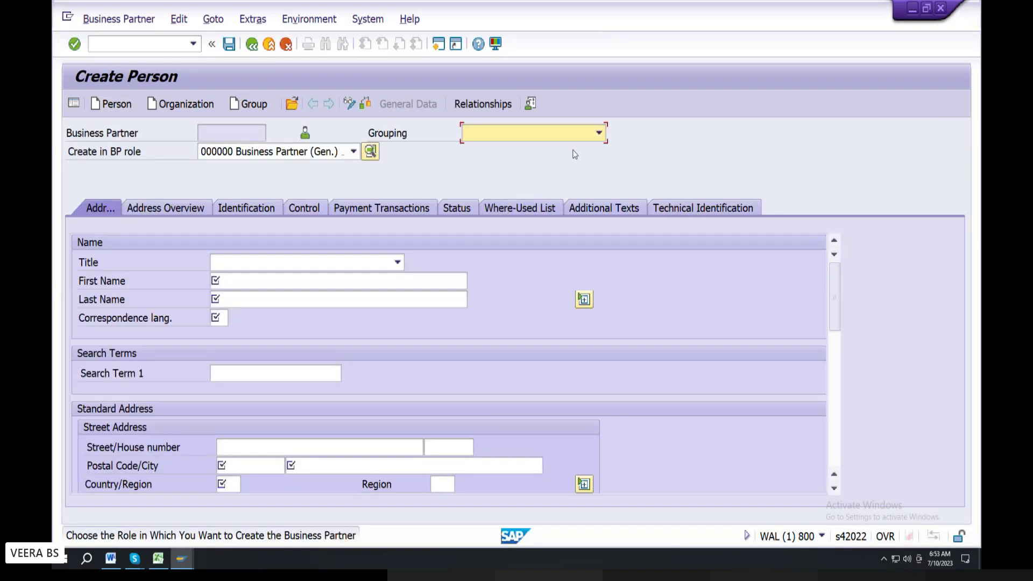
pyautogui.click(599, 133)
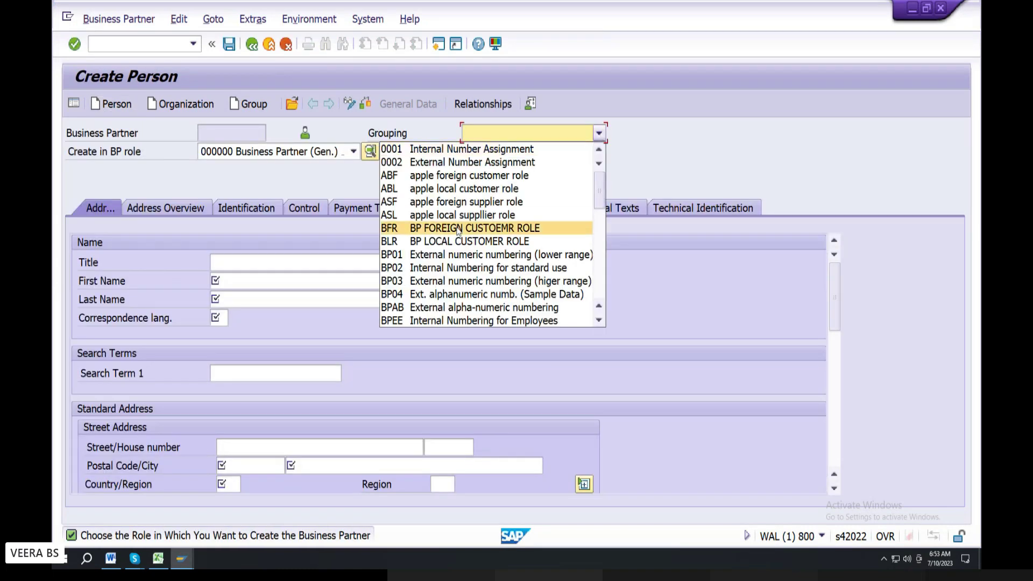
pyautogui.click(434, 242)
# Step: Set the BP role to FLCU00 Customer (Fin.Accounting) and create the business partner in that role
pyautogui.click(354, 153)
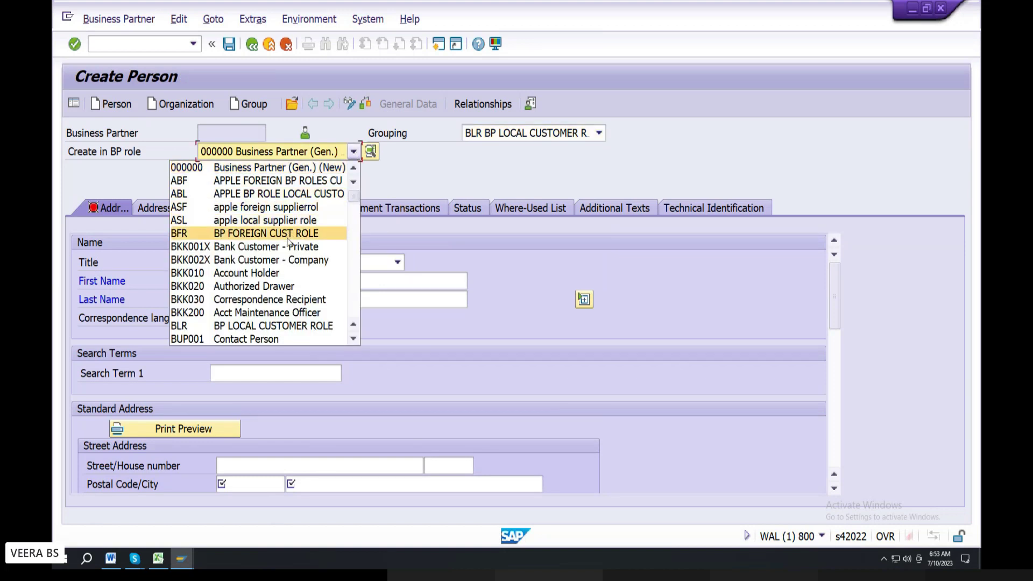
pyautogui.scroll(-3, 289, 242)
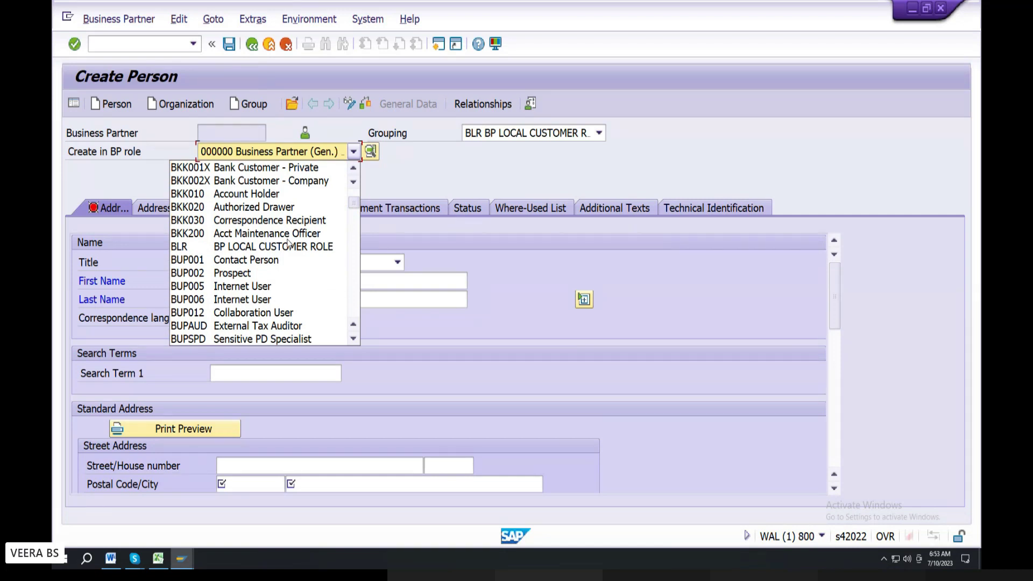
pyautogui.scroll(-3, 288, 243)
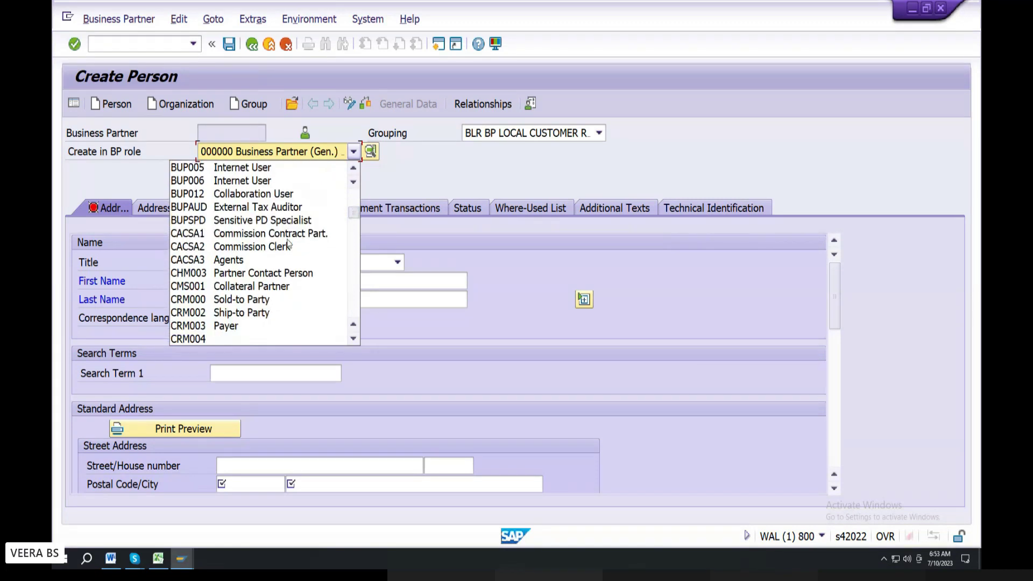
pyautogui.scroll(-3, 289, 244)
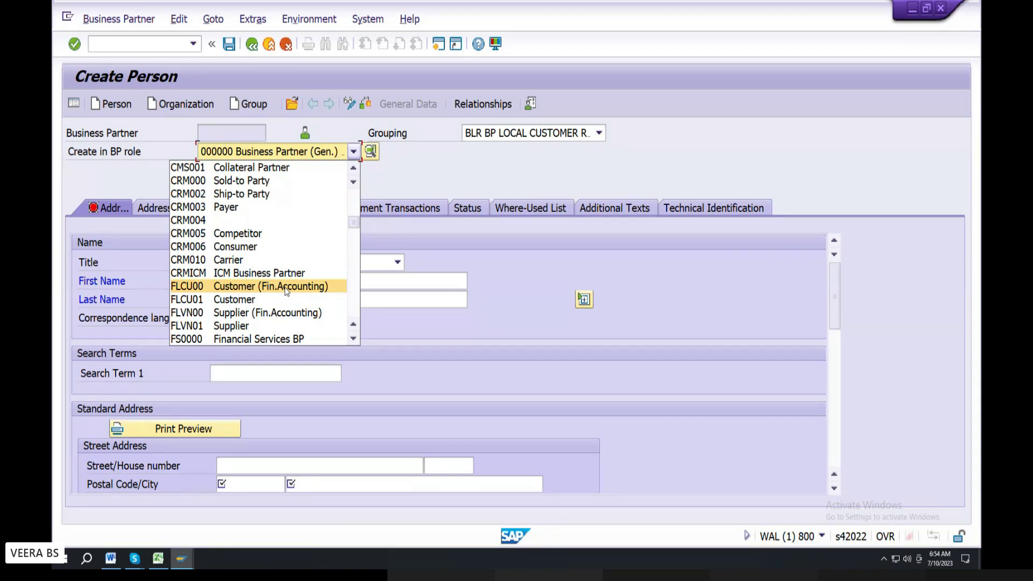
pyautogui.click(225, 288)
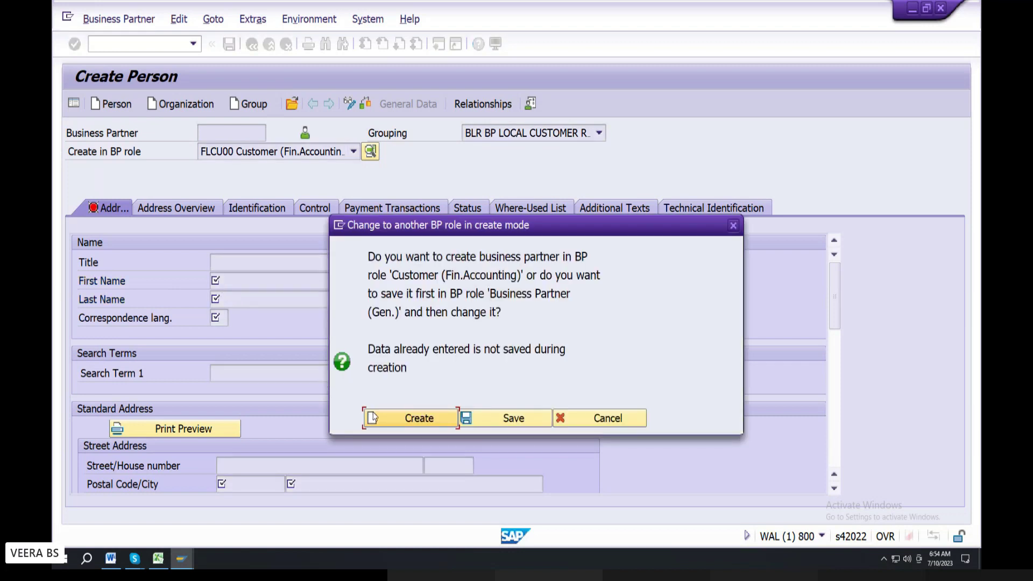
pyautogui.click(373, 418)
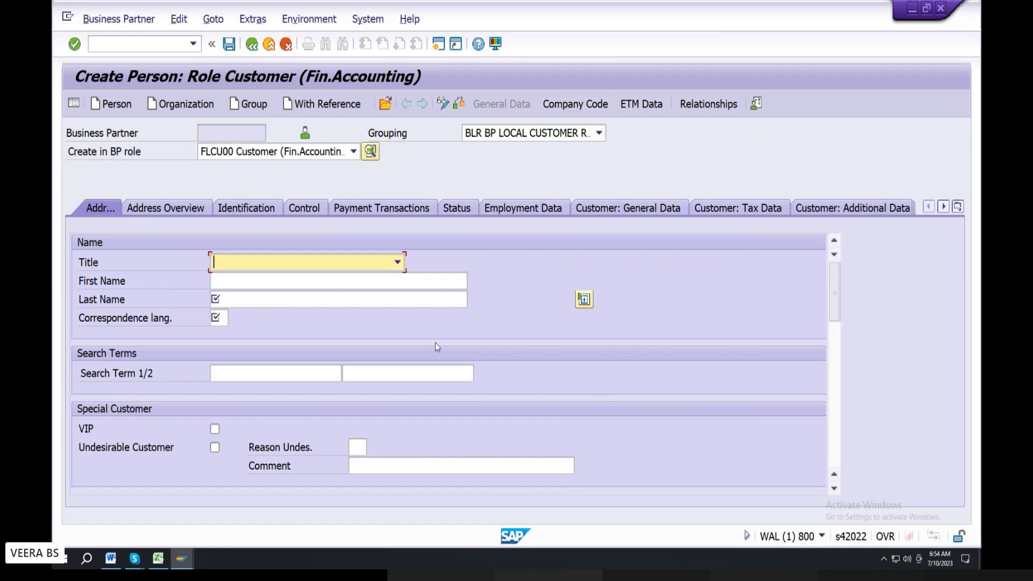
# Step: Change the BP role to FLCU01 Customer and create the business partner in that role
pyautogui.click(354, 151)
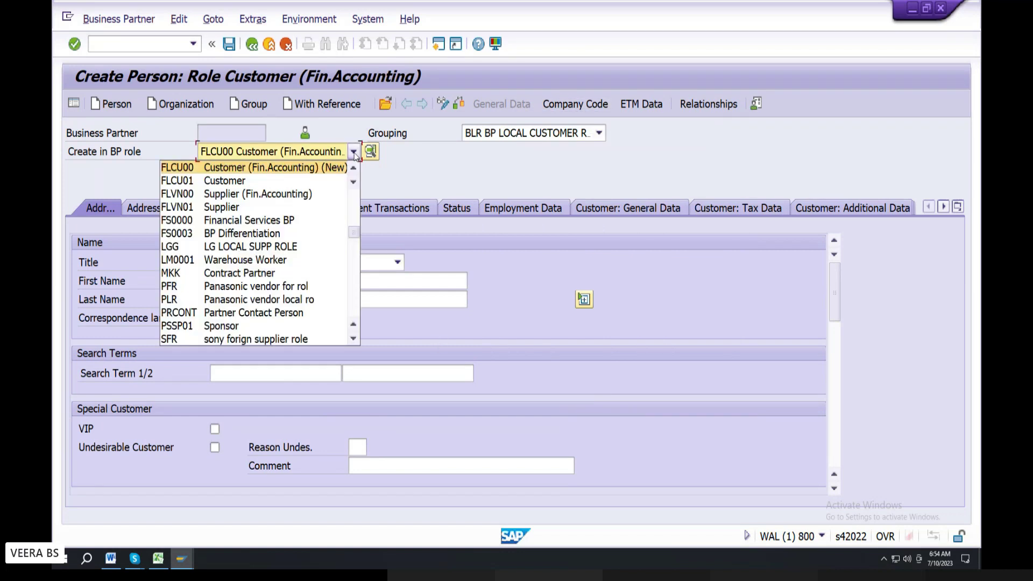
pyautogui.click(237, 183)
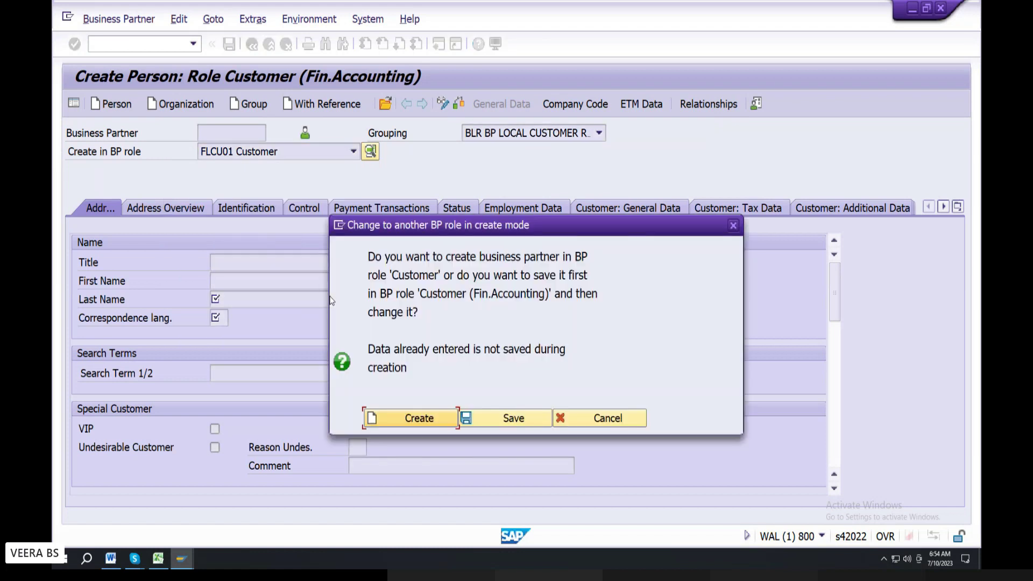
pyautogui.click(376, 415)
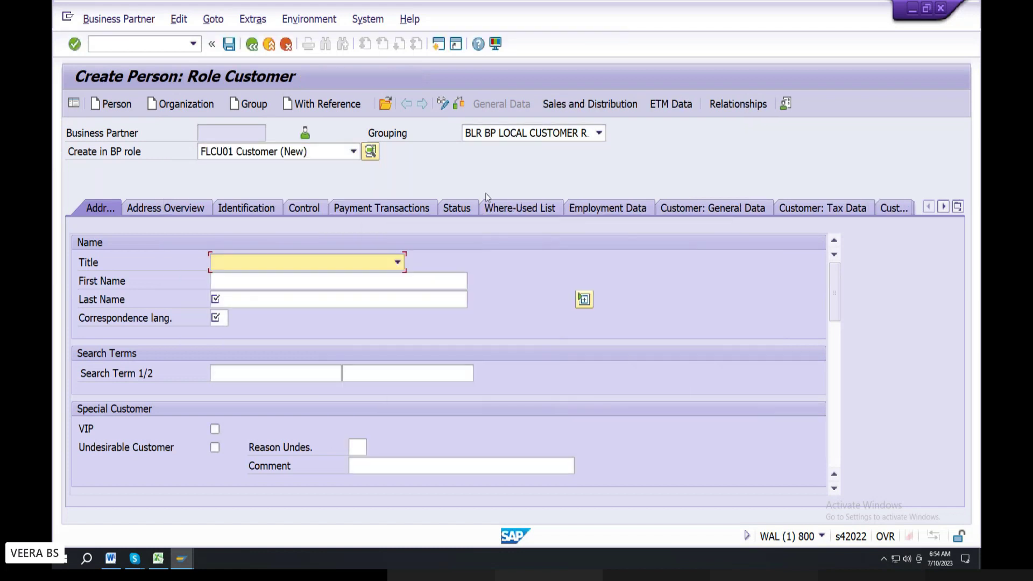
# Step: View the partner functions in the customer's sales and distribution data, and exit the business partner without saving
pyautogui.click(570, 104)
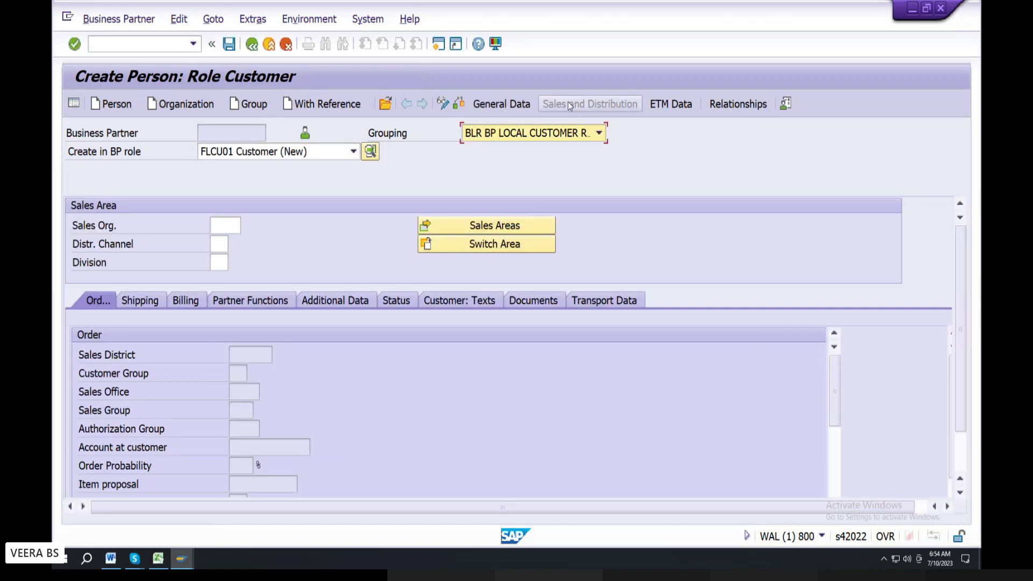
pyautogui.click(258, 300)
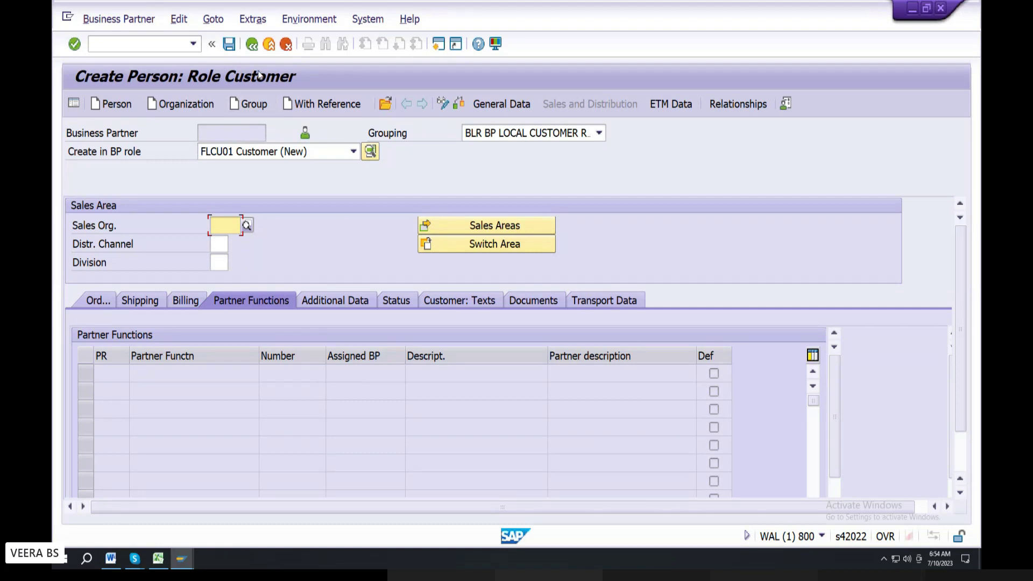
pyautogui.click(253, 45)
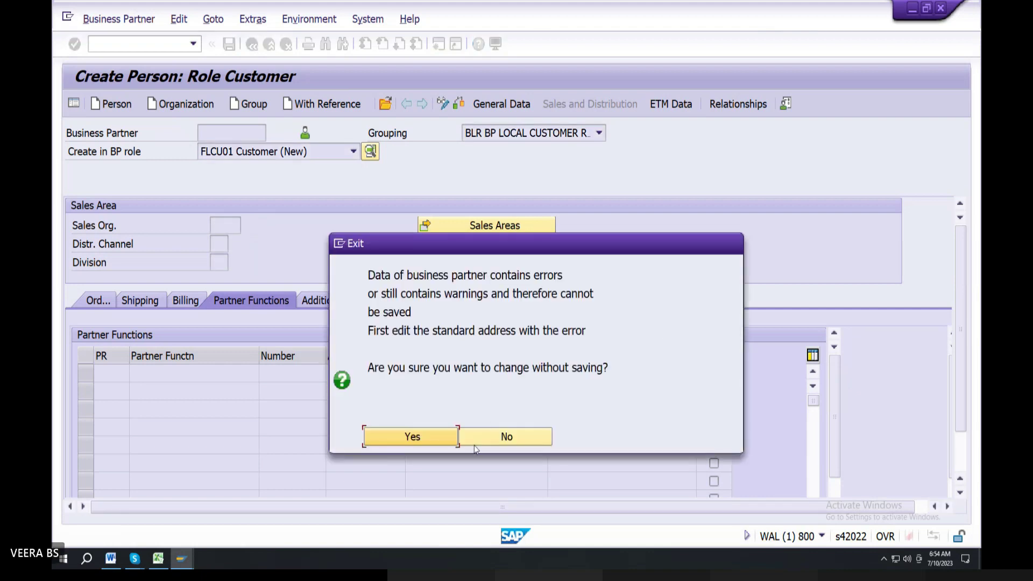
pyautogui.click(430, 436)
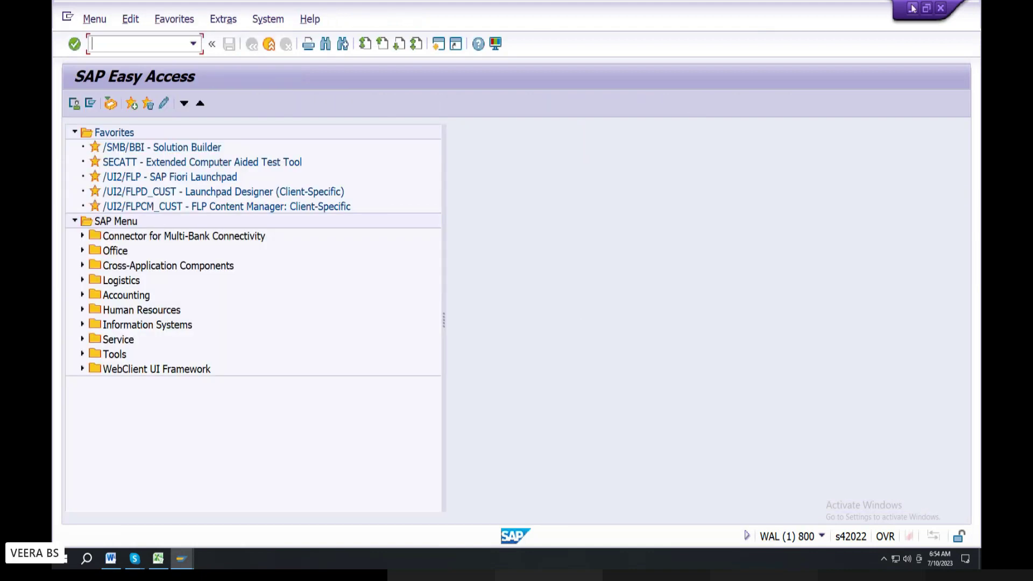
# Step: Minimize SAP, check the participant list of the Skype call and close the list
pyautogui.click(911, 9)
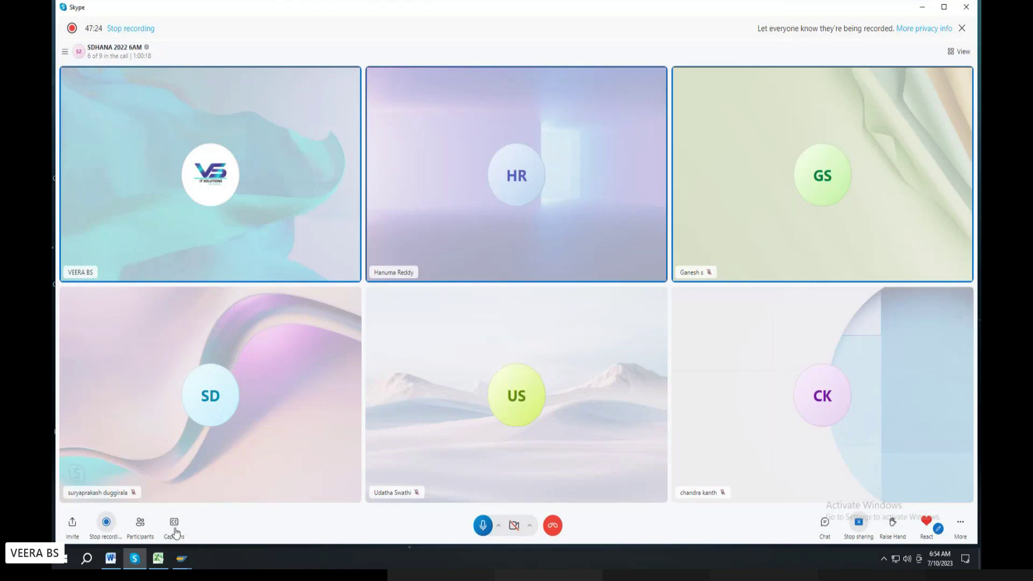
pyautogui.click(142, 523)
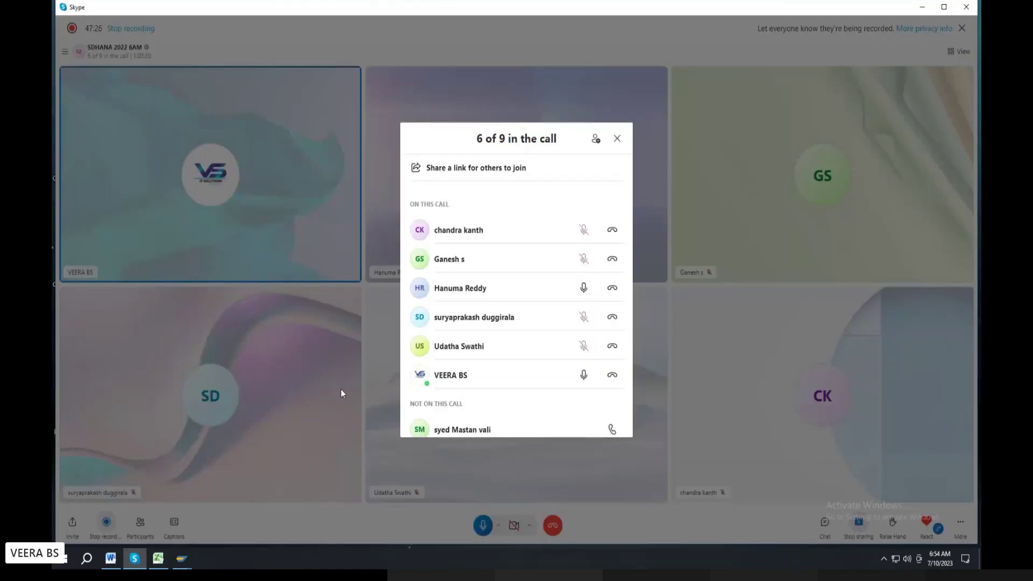
pyautogui.click(301, 402)
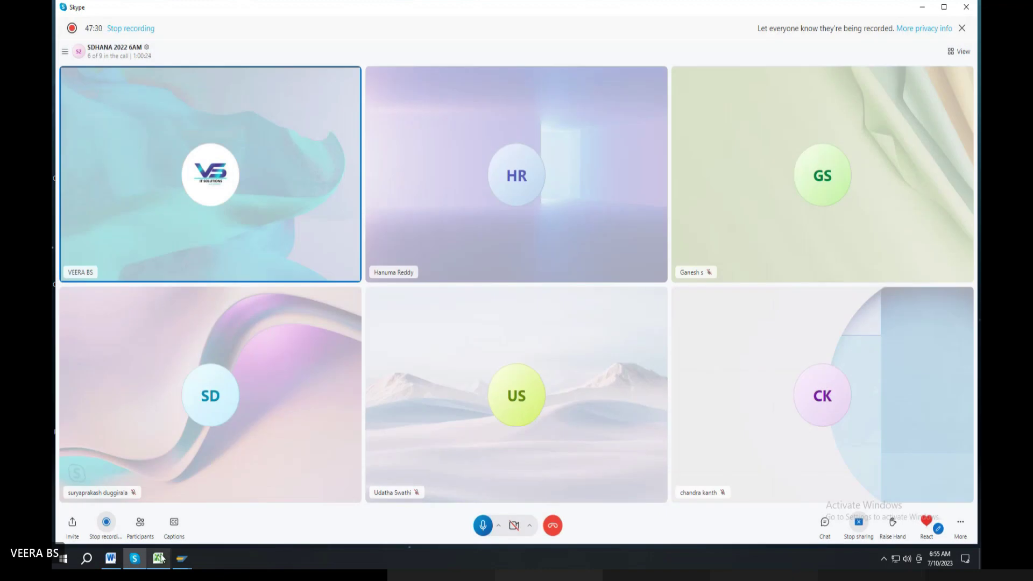
# Step: Switch to Excel to view the partner determination procedure notes, and return to the SAP Easy Access window
pyautogui.click(158, 558)
pyautogui.click(711, 369)
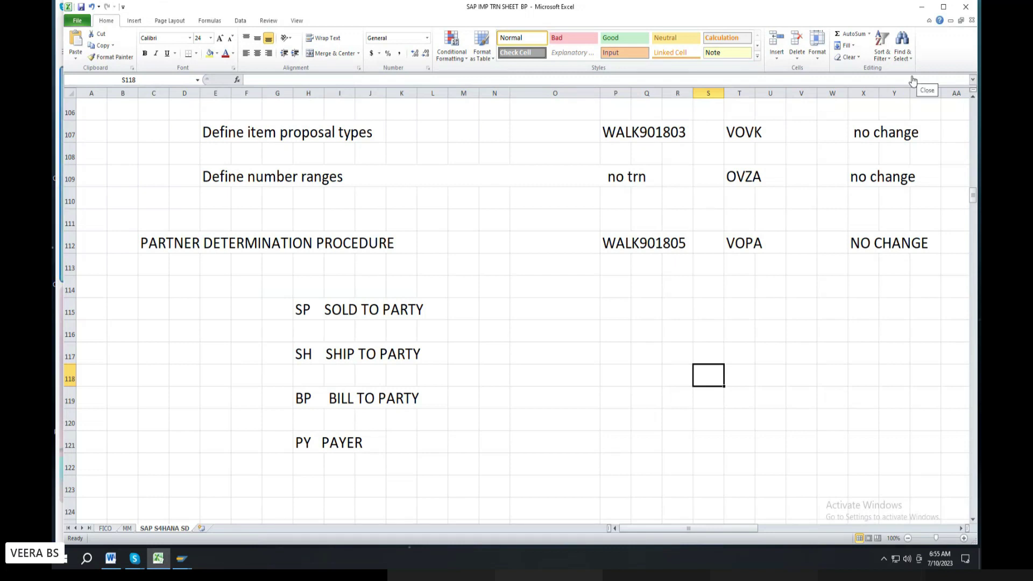
pyautogui.click(183, 557)
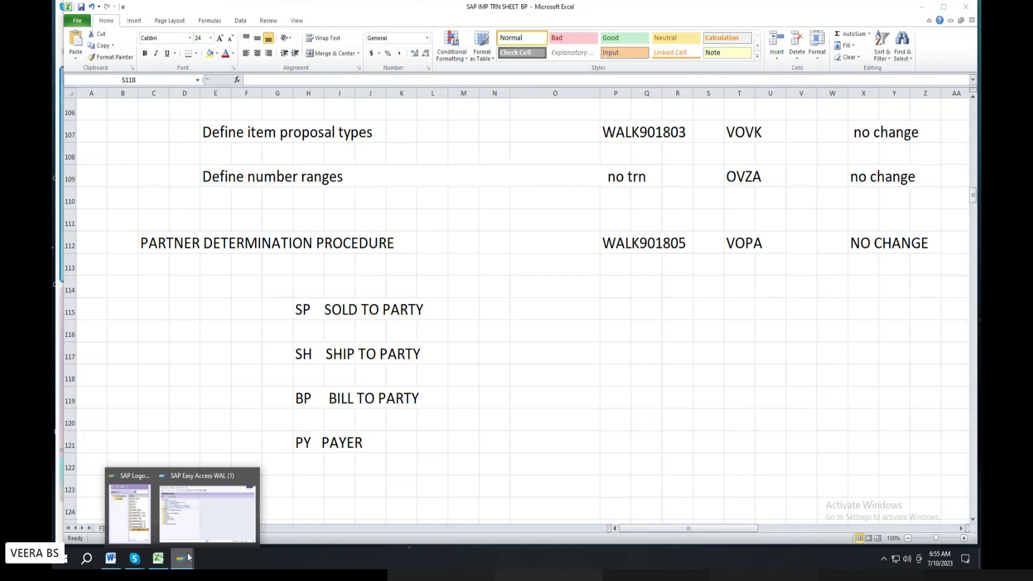
pyautogui.click(212, 529)
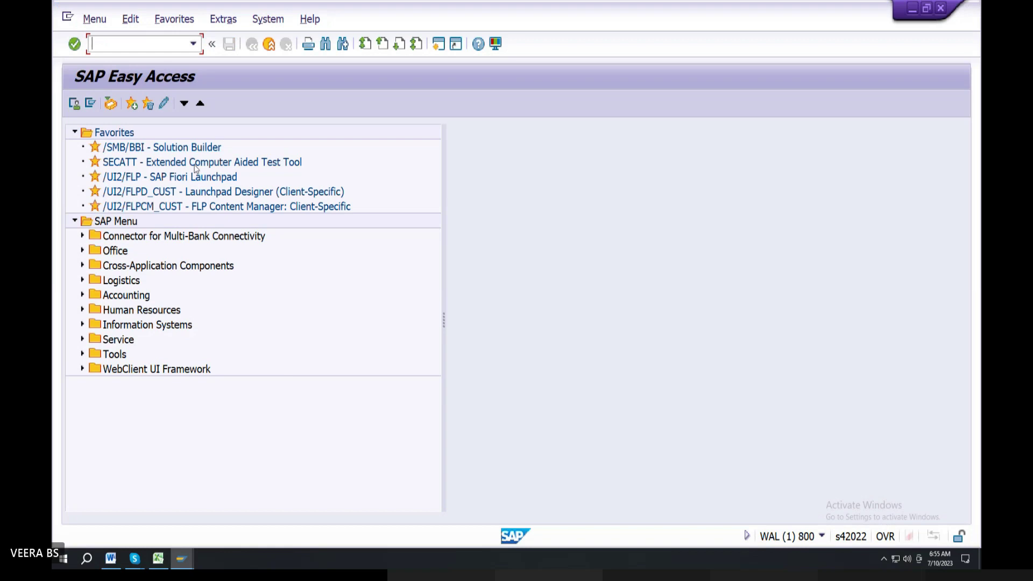
# Step: Open transaction VA11 for creating an inquiry, found in the SAP menu under Logistics, Sales and Distribution, Sales, Inquiry
pyautogui.click(83, 295)
pyautogui.click(83, 296)
pyautogui.click(82, 280)
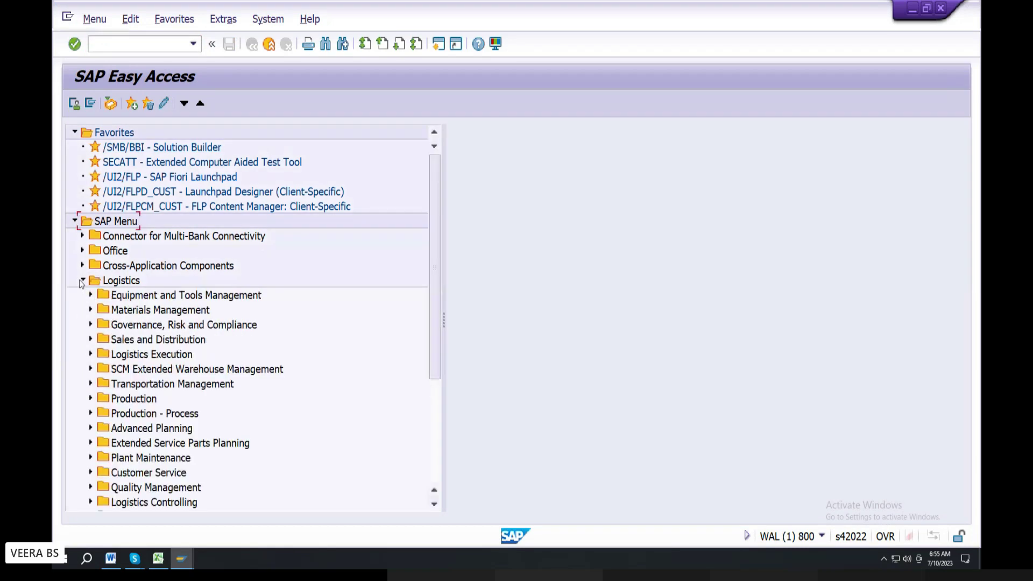
pyautogui.click(91, 340)
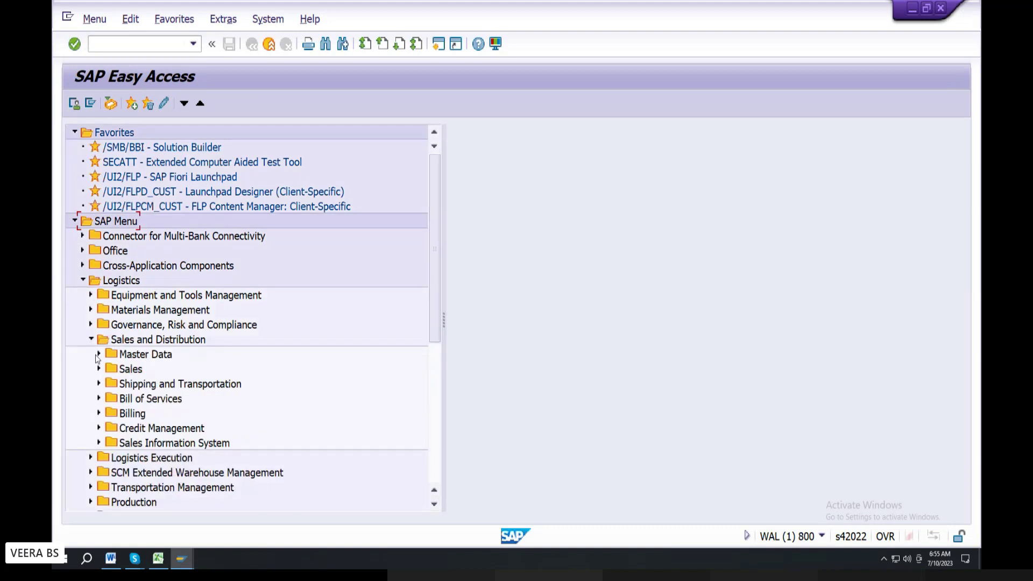
pyautogui.click(99, 354)
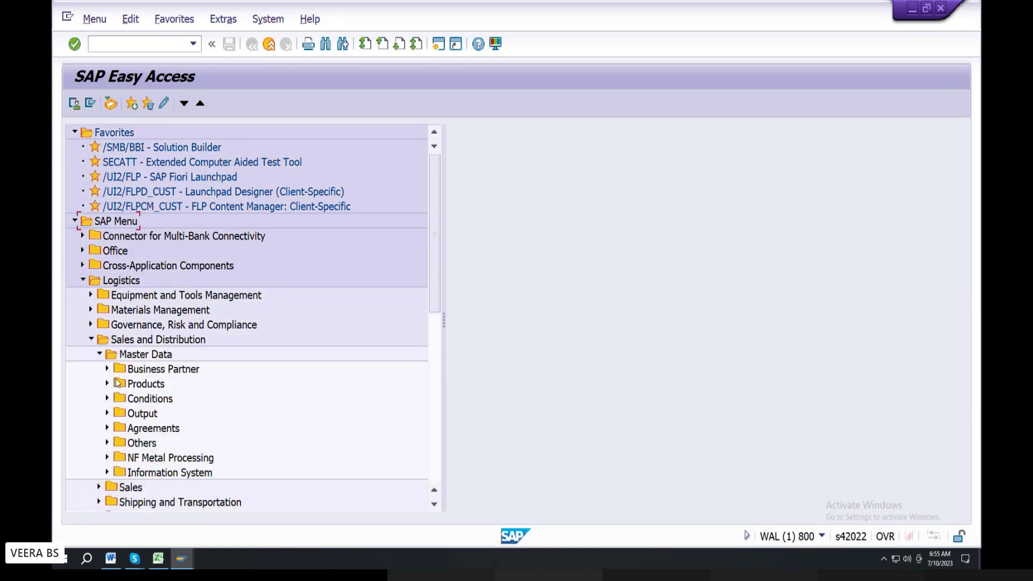
pyautogui.click(99, 354)
pyautogui.click(99, 369)
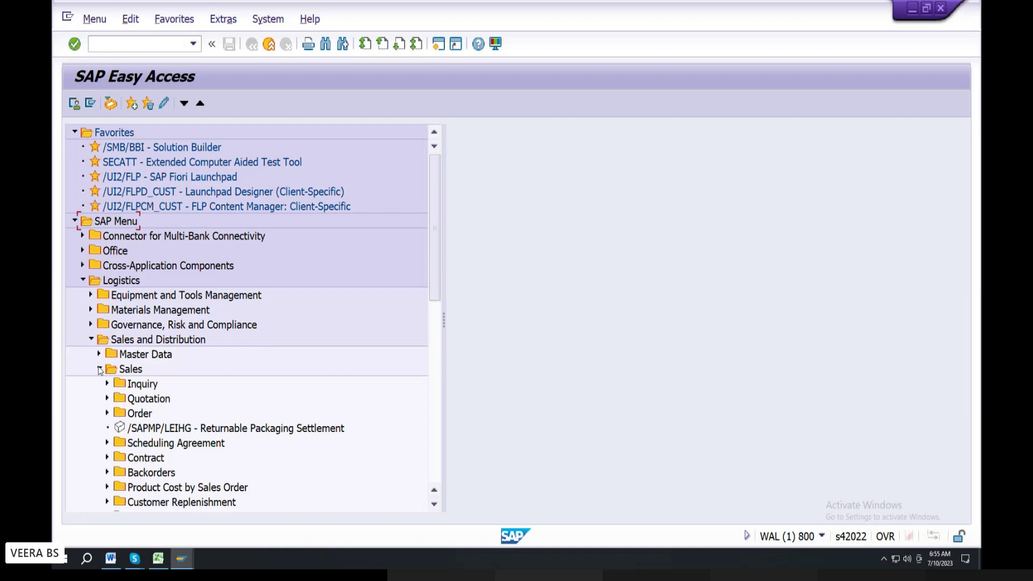
pyautogui.click(108, 384)
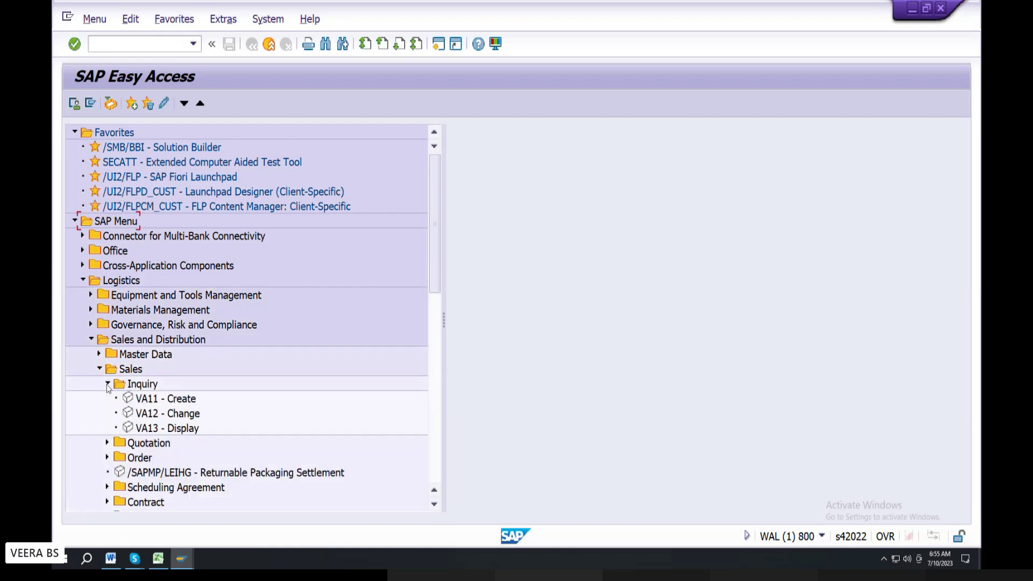
pyautogui.doubleClick(164, 399)
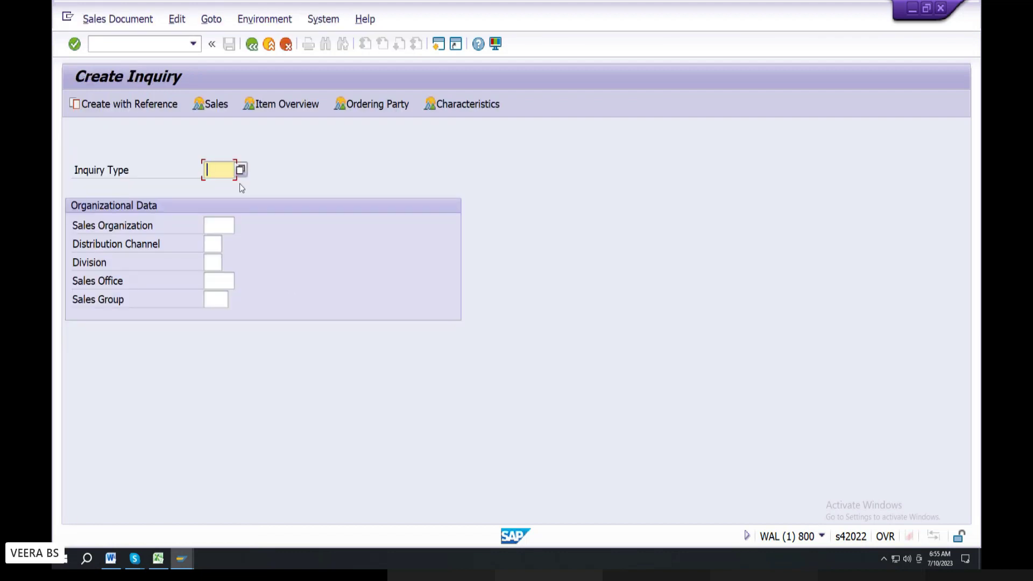
# Step: Choose inquiry type IBOS and sales organization BPS for the new inquiry, and continue to its overview
pyautogui.click(237, 170)
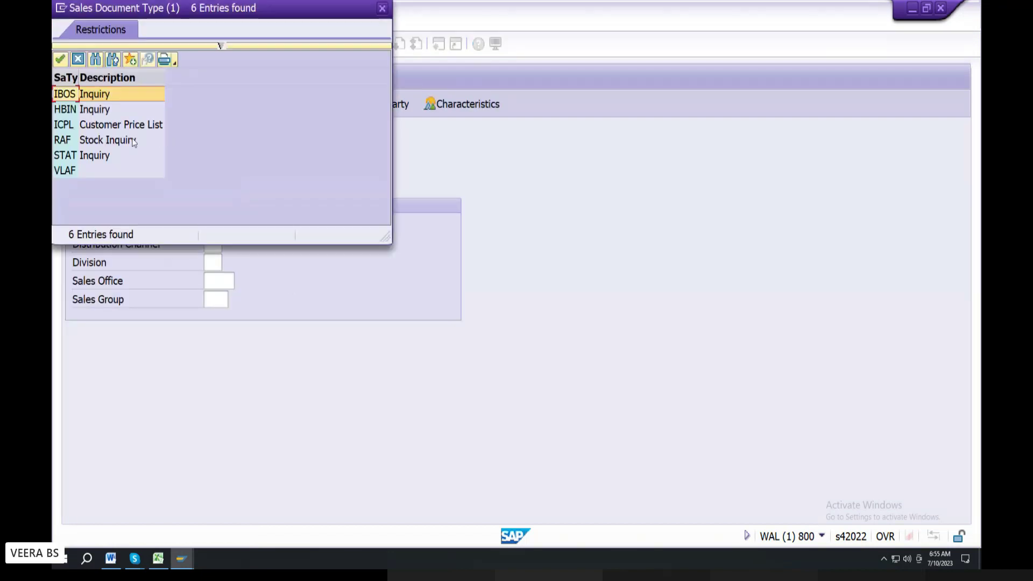
pyautogui.click(105, 96)
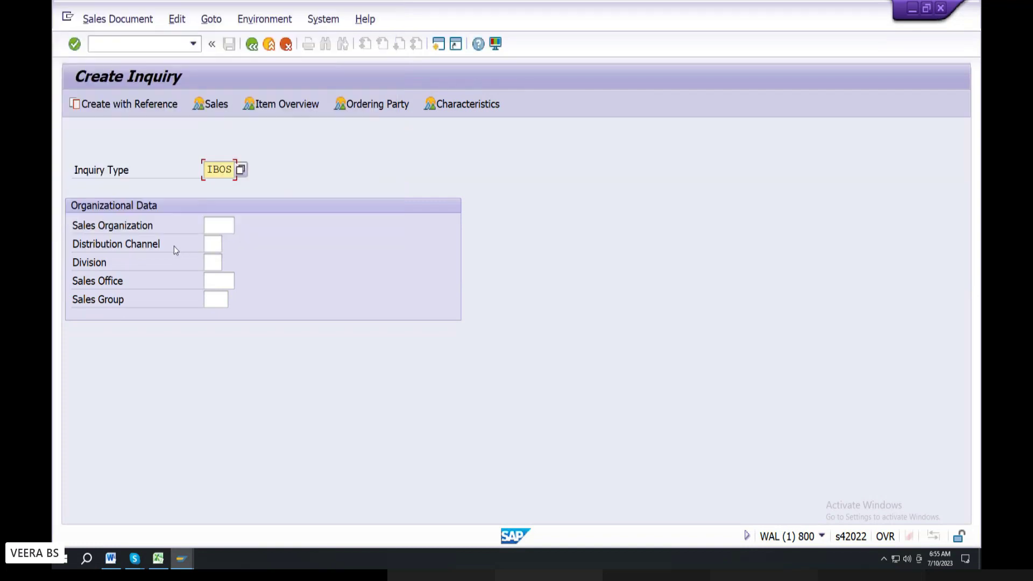
pyautogui.click(219, 226)
pyautogui.click(244, 225)
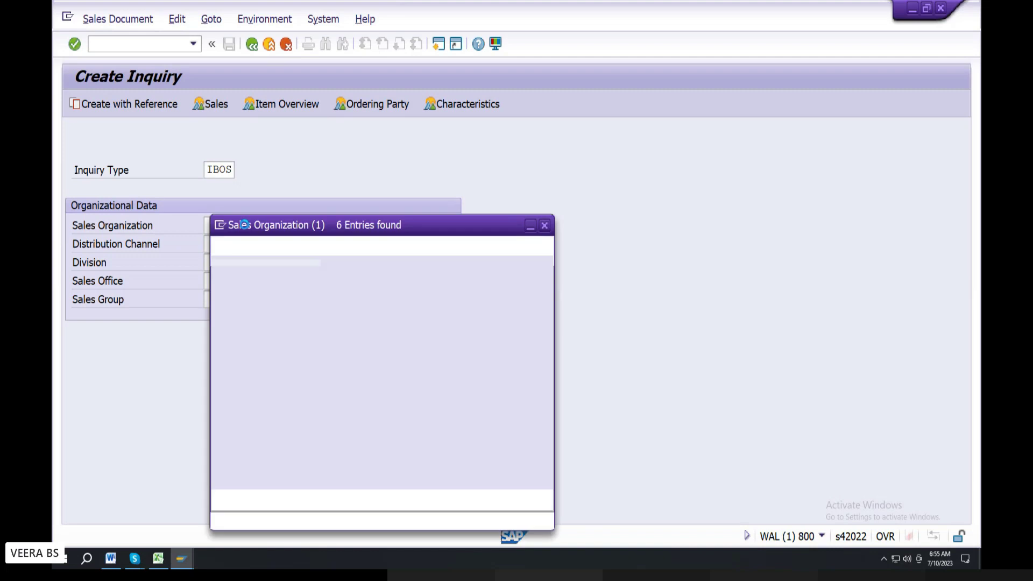
pyautogui.doubleClick(275, 355)
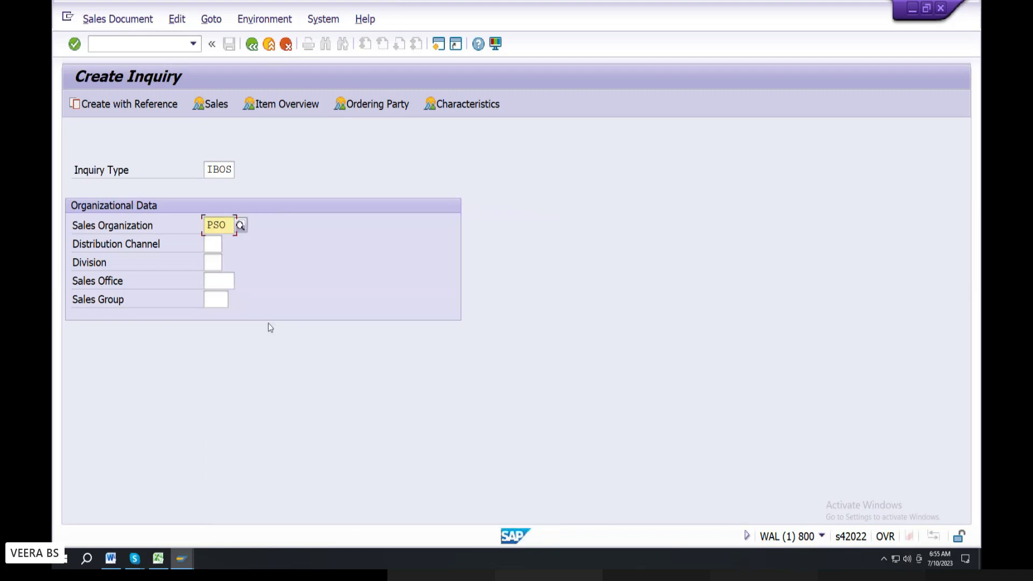
pyautogui.click(241, 228)
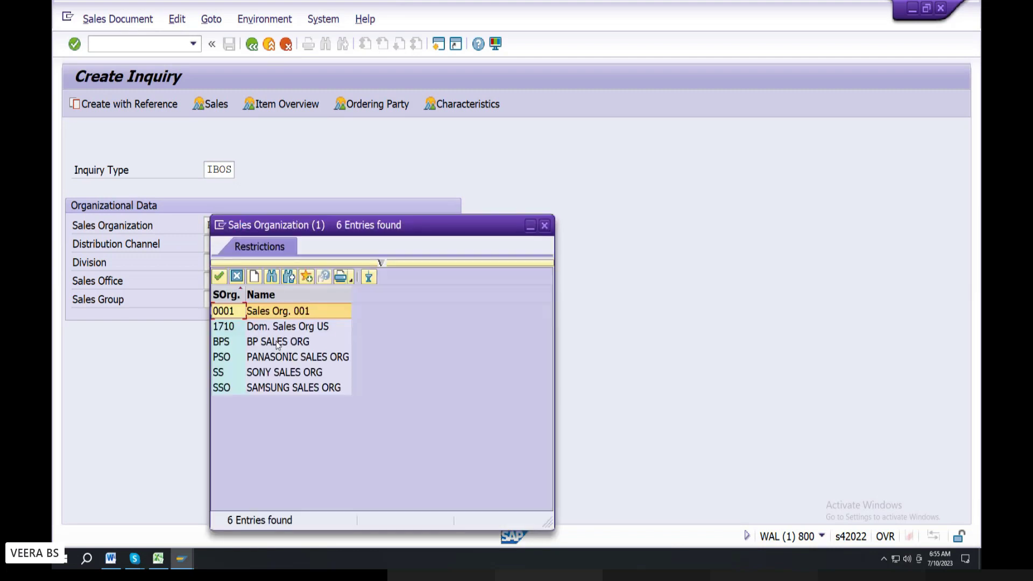
pyautogui.doubleClick(278, 342)
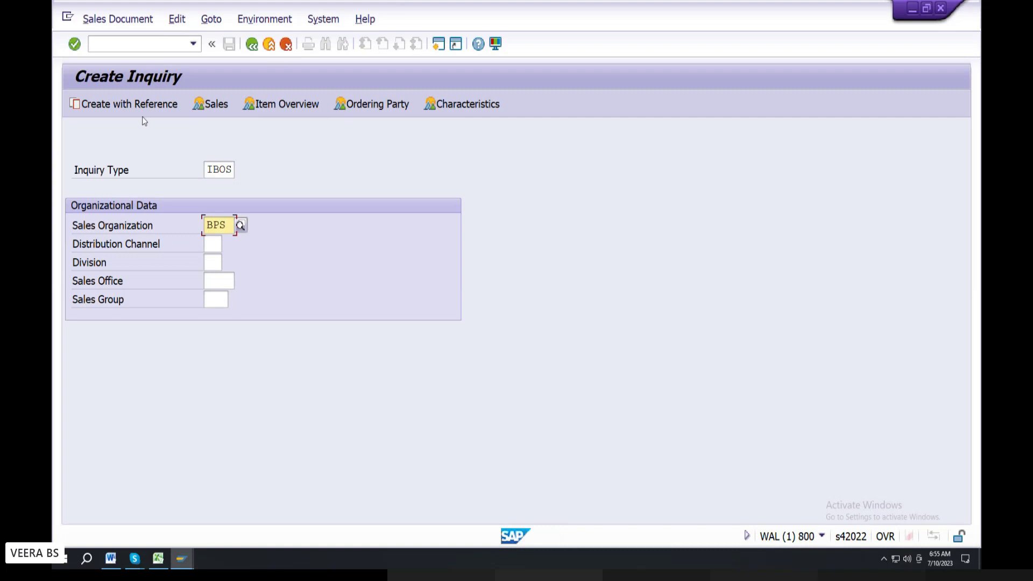
pyautogui.click(74, 44)
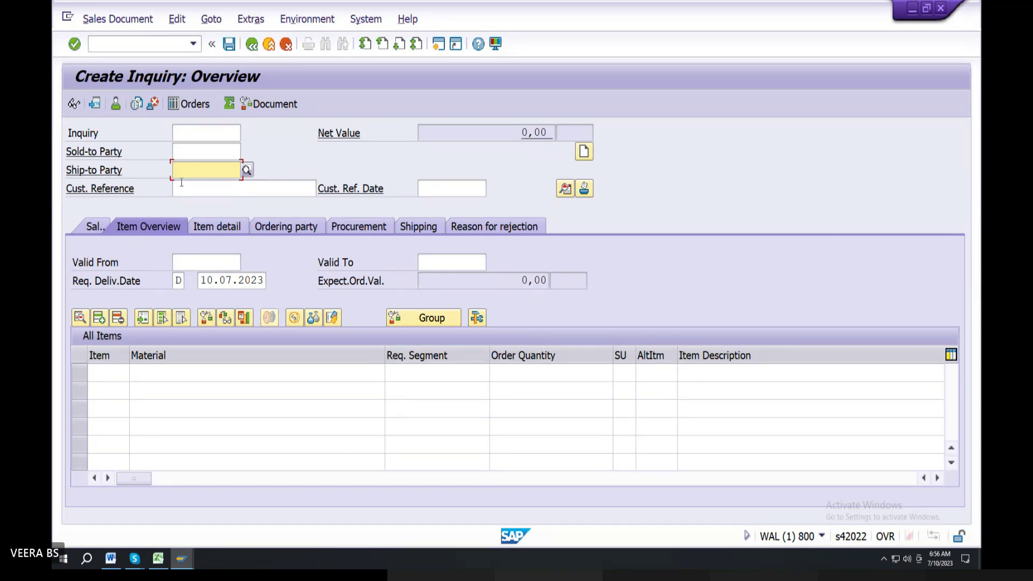
# Step: Examine the item, material, sold-to party and ship-to party fields of the inquiry, and exit to SAP Easy Access without saving
pyautogui.click(99, 373)
pyautogui.click(162, 372)
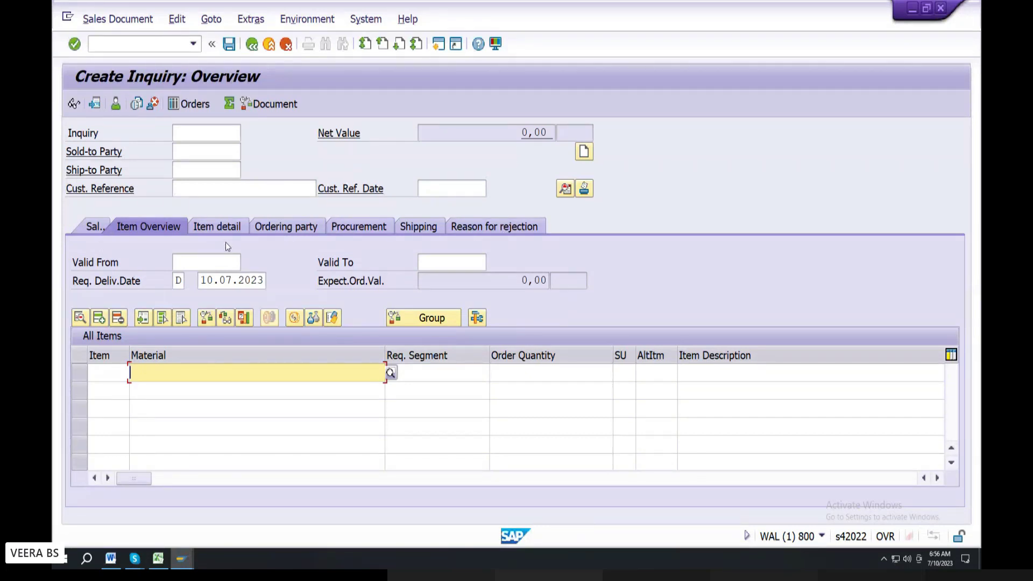
pyautogui.click(189, 152)
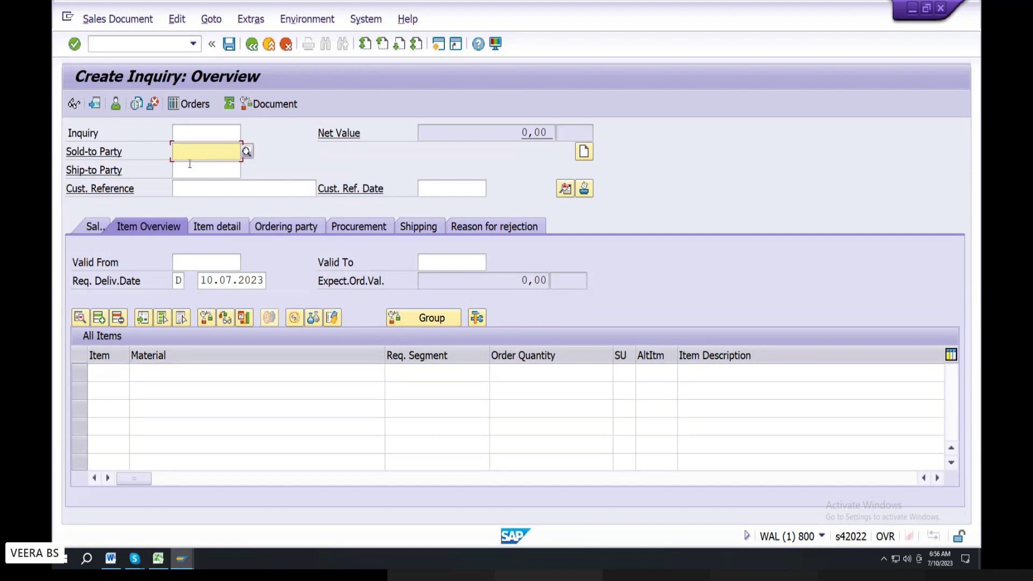
pyautogui.click(190, 165)
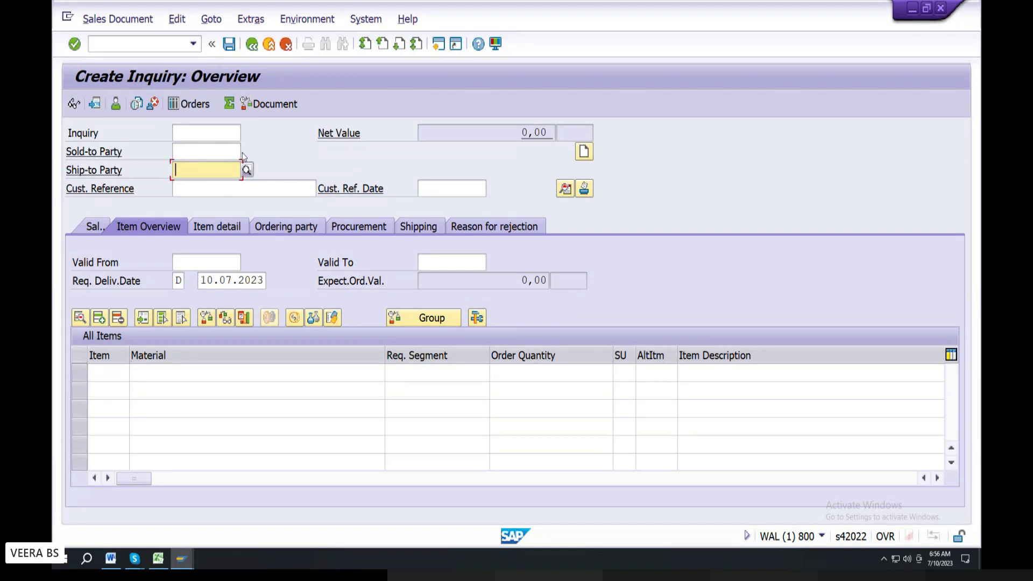
pyautogui.click(251, 43)
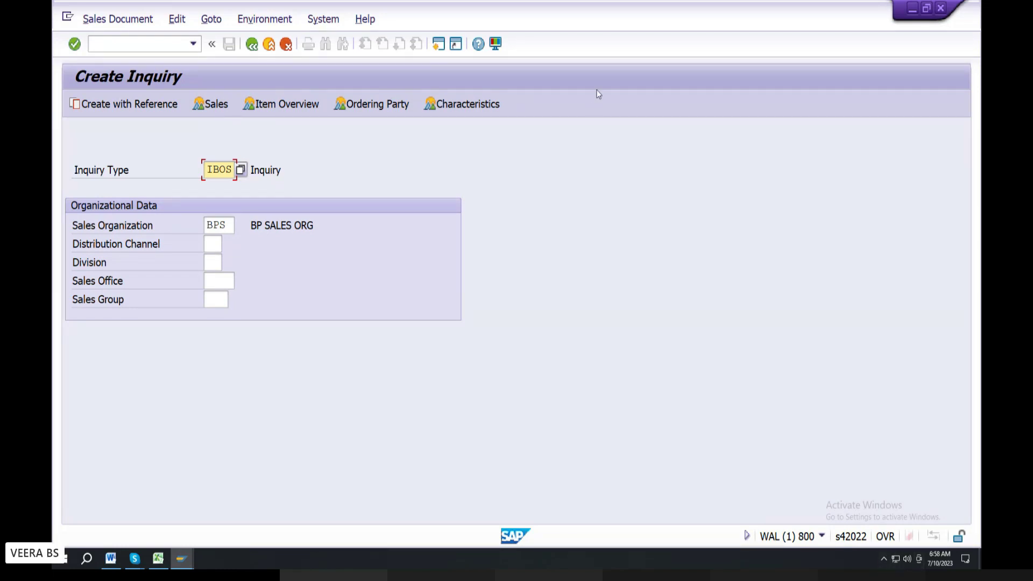
pyautogui.click(264, 47)
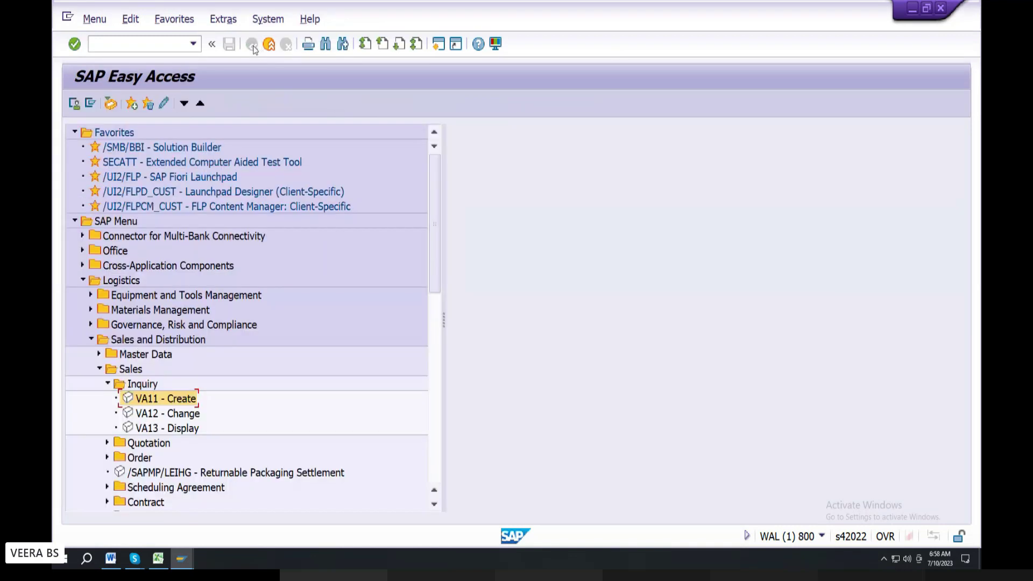